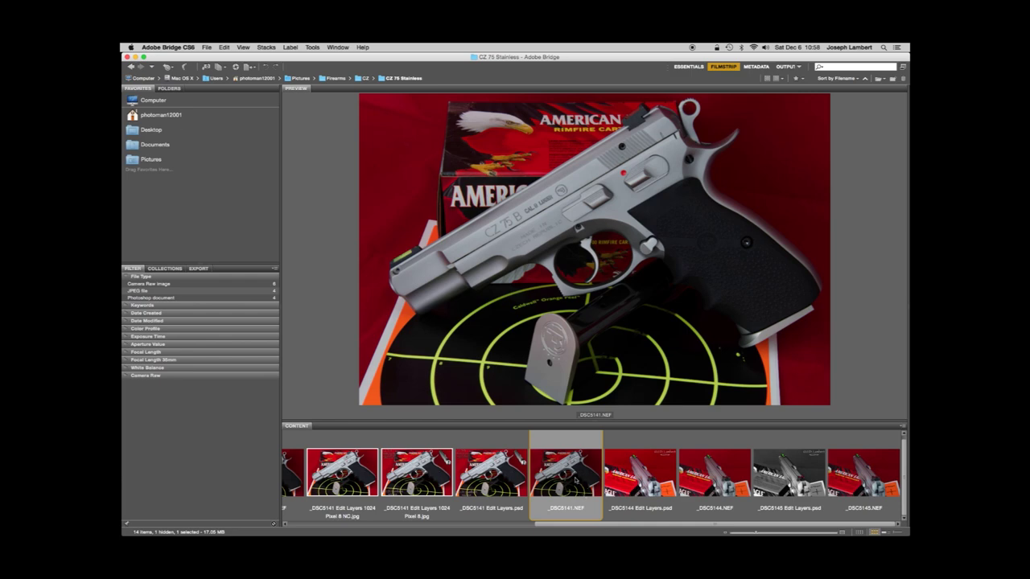
# - Switch to Photoshop and try the Auto white balance on the _DSC5141.NEF raw photo
pyautogui.press('super+Tab')
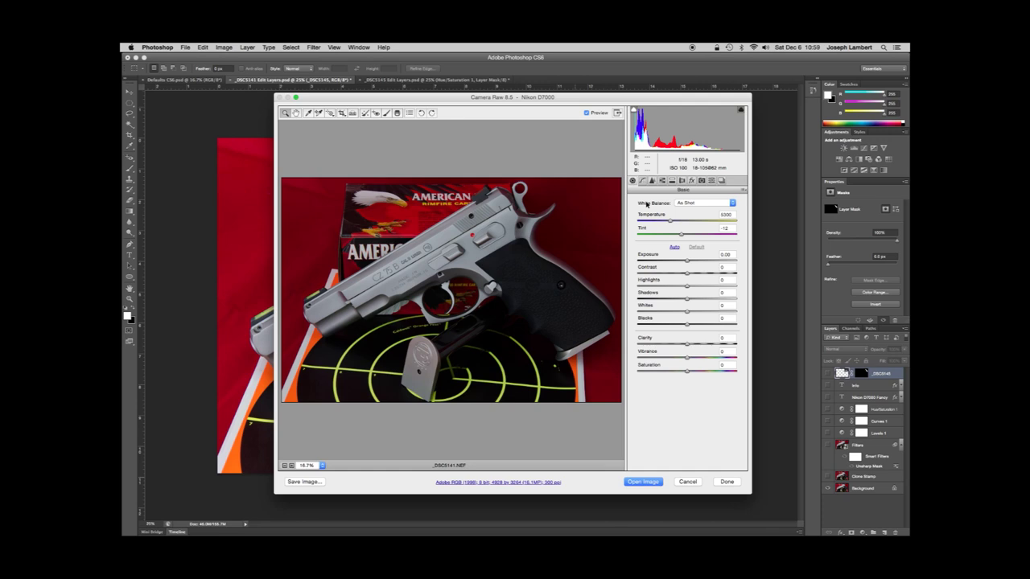
pyautogui.click(731, 204)
pyautogui.click(731, 204)
pyautogui.click(731, 205)
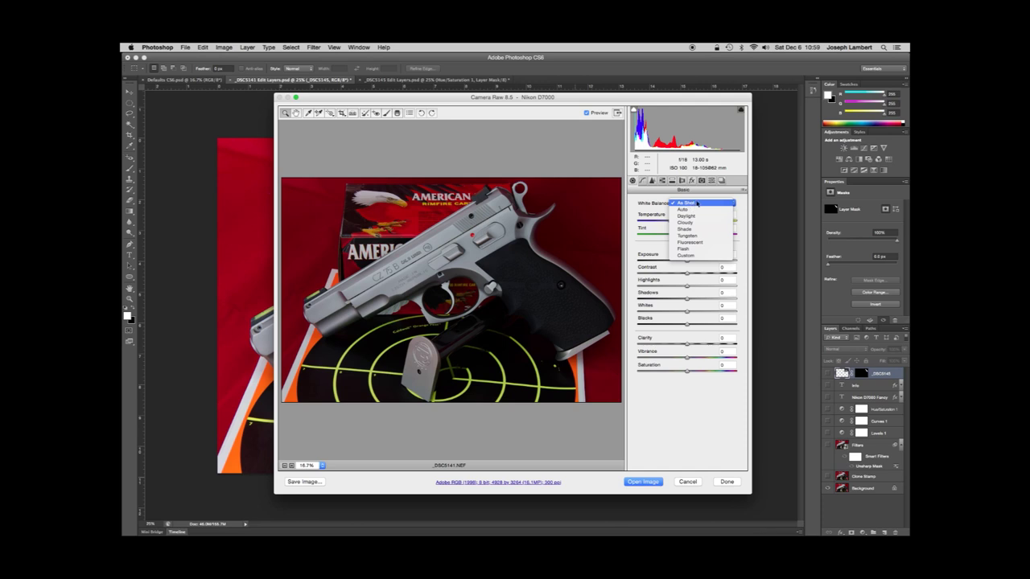
pyautogui.click(700, 210)
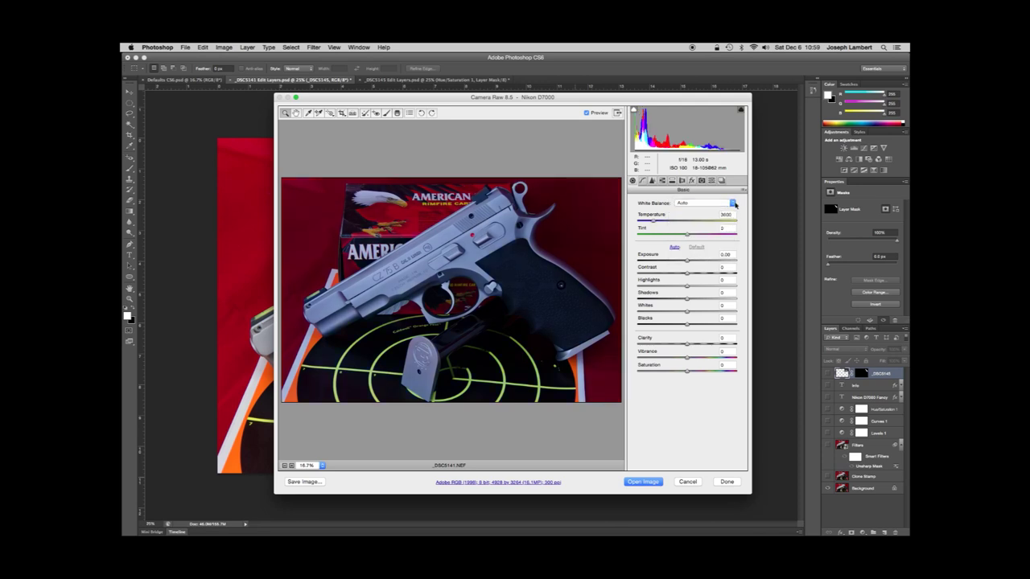
# - Try the Daylight, Cloudy and Shade white balance presets on the raw photo
pyautogui.click(734, 205)
pyautogui.click(729, 213)
pyautogui.click(732, 205)
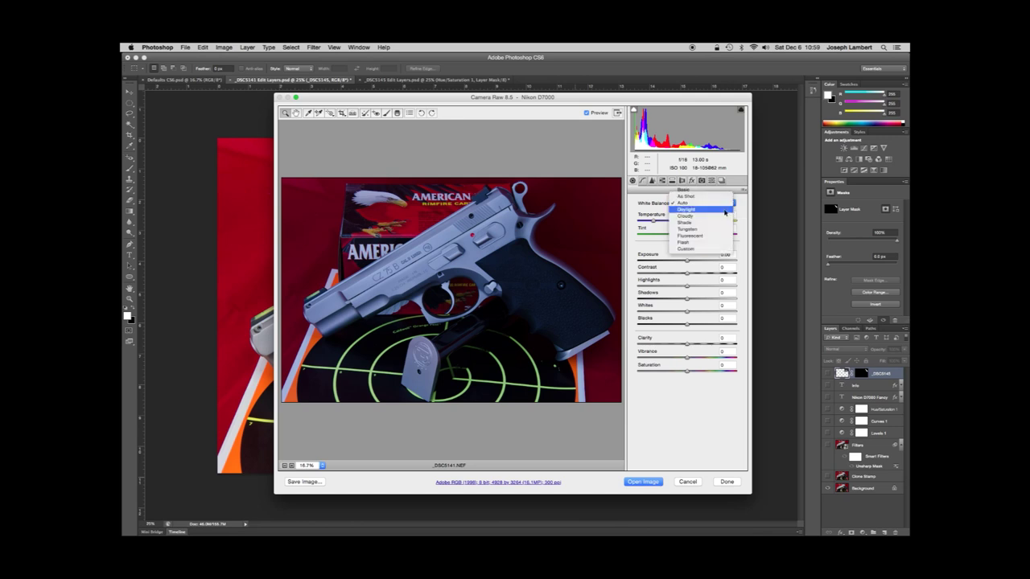
pyautogui.click(725, 211)
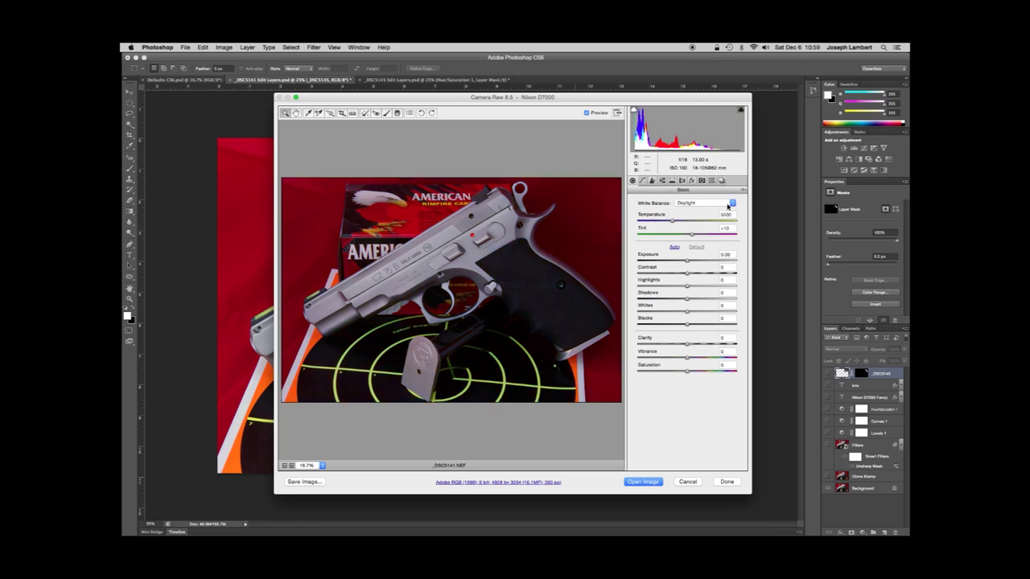
pyautogui.click(731, 209)
pyautogui.click(727, 211)
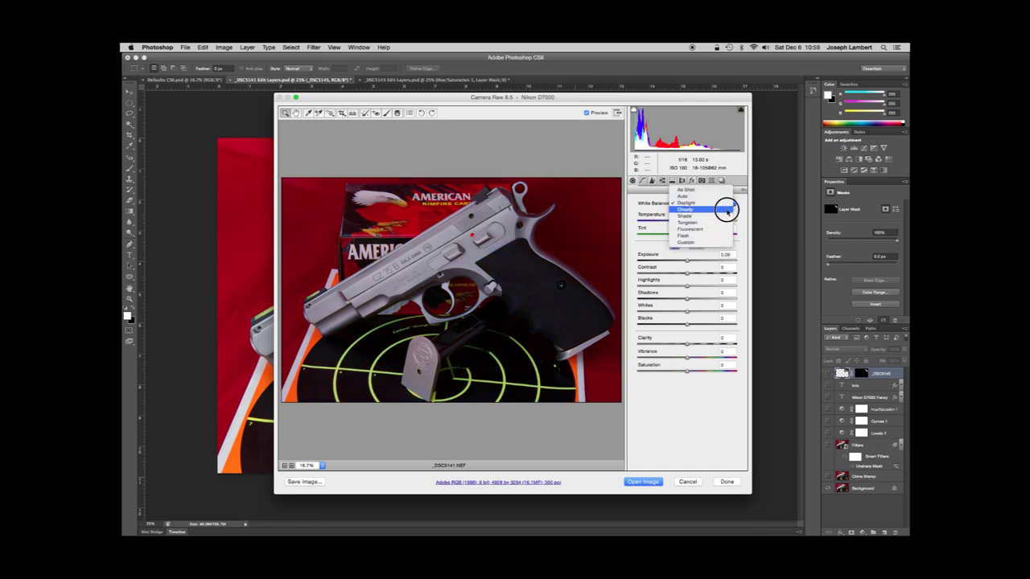
pyautogui.click(727, 205)
pyautogui.click(728, 211)
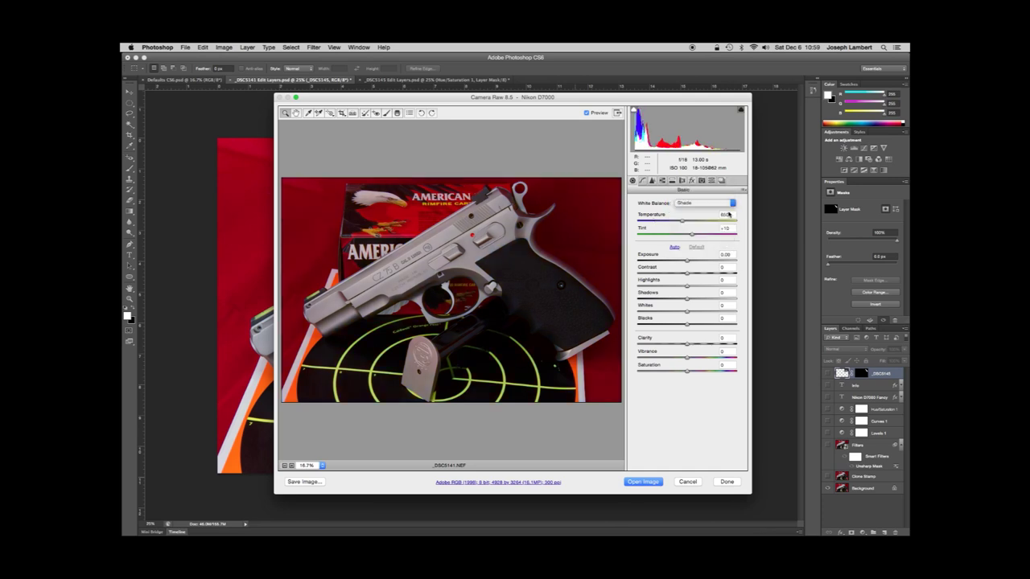
# - Try the Tungsten white balance preset and restore the white balance to As Shot
pyautogui.click(728, 206)
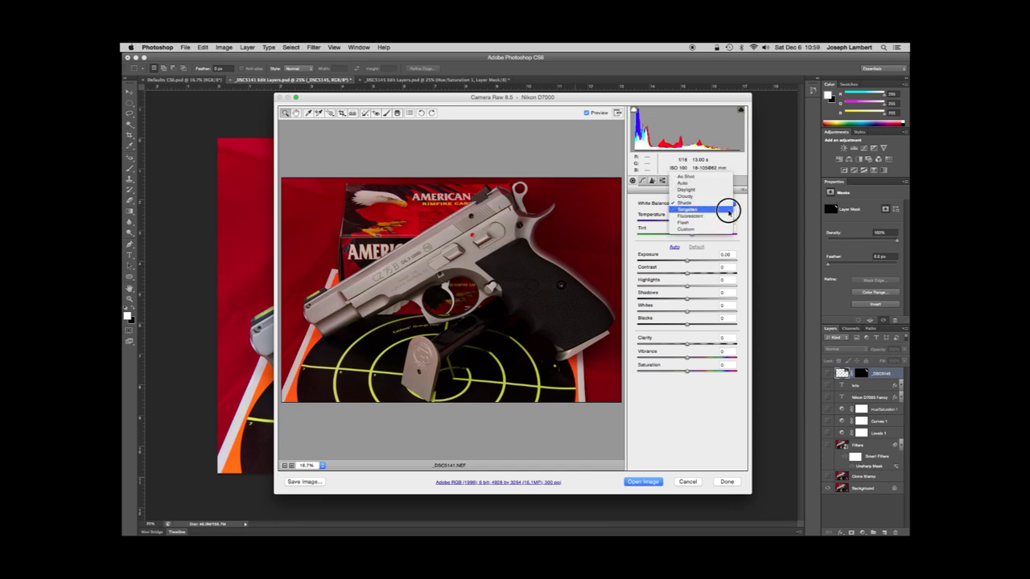
pyautogui.click(729, 207)
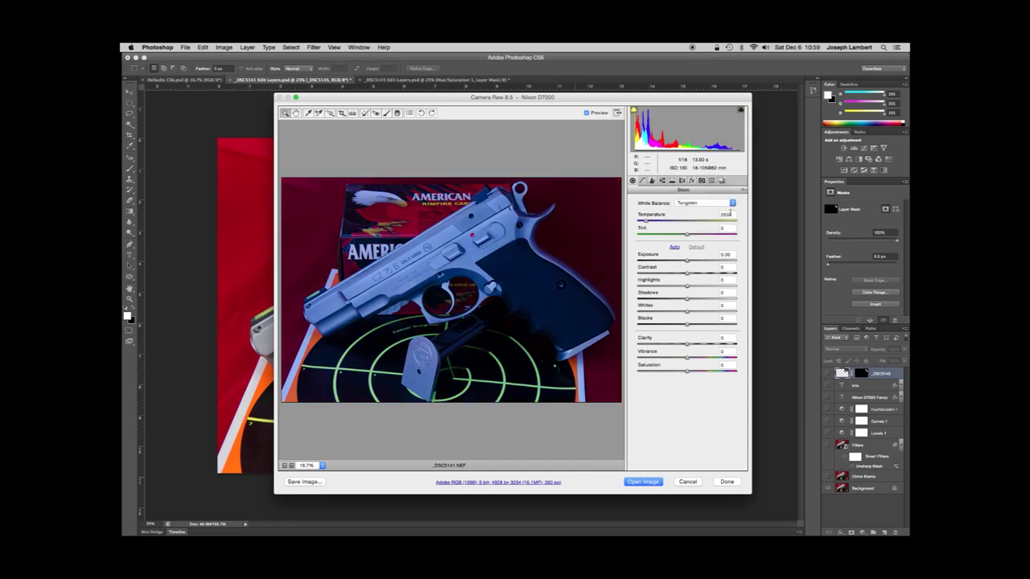
pyautogui.click(733, 203)
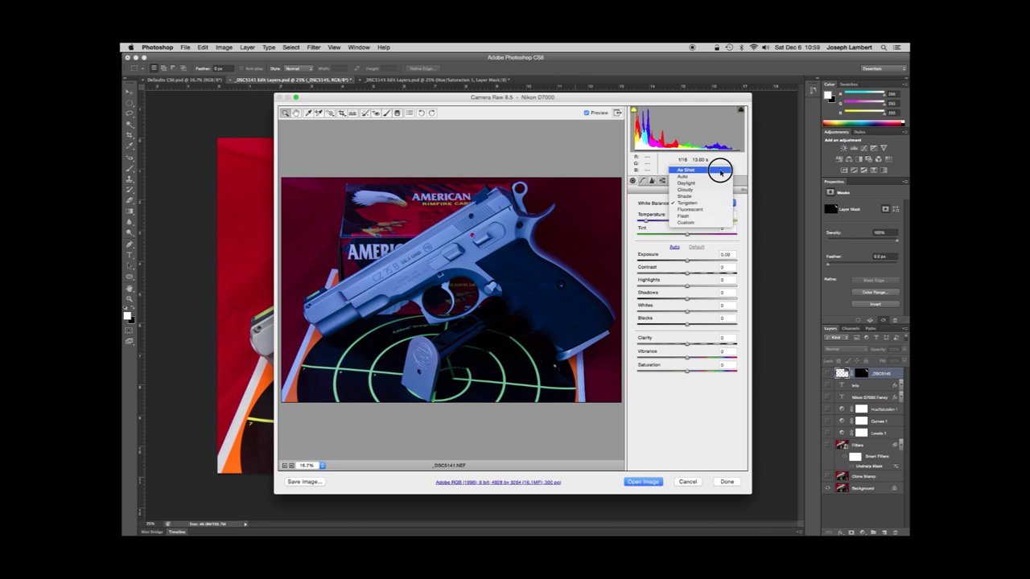
pyautogui.click(719, 165)
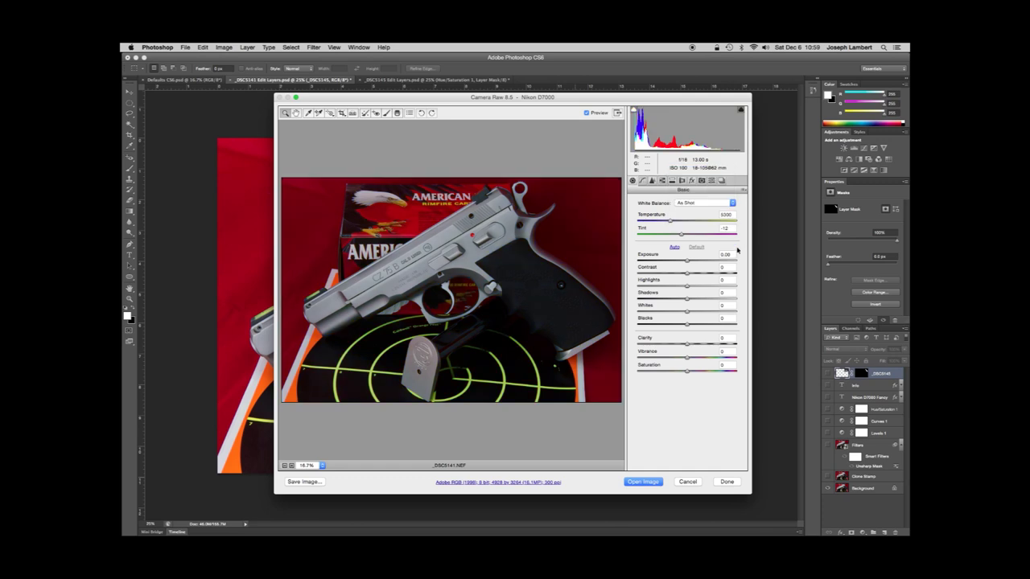
# - Apply the automatic tone adjustments to the raw photo and lower its exposure to about +0.45
pyautogui.click(675, 249)
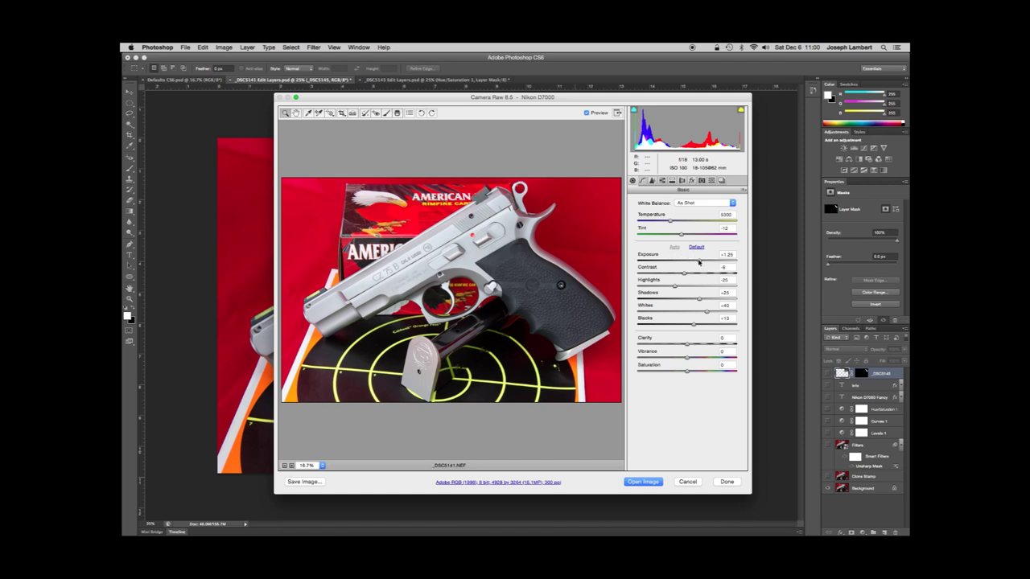
pyautogui.click(699, 262)
pyautogui.moveTo(699, 262); pyautogui.dragTo(691, 262)
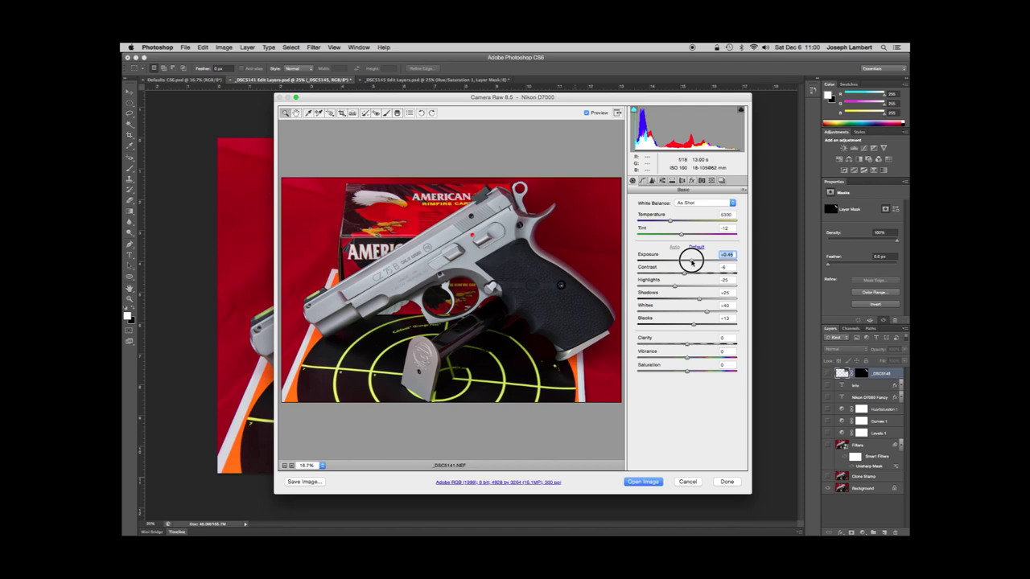
pyautogui.moveTo(691, 263); pyautogui.dragTo(689, 266)
# - Reset the raw photo's tone adjustments to their defaults and leave Camera Raw without opening the image
pyautogui.click(696, 248)
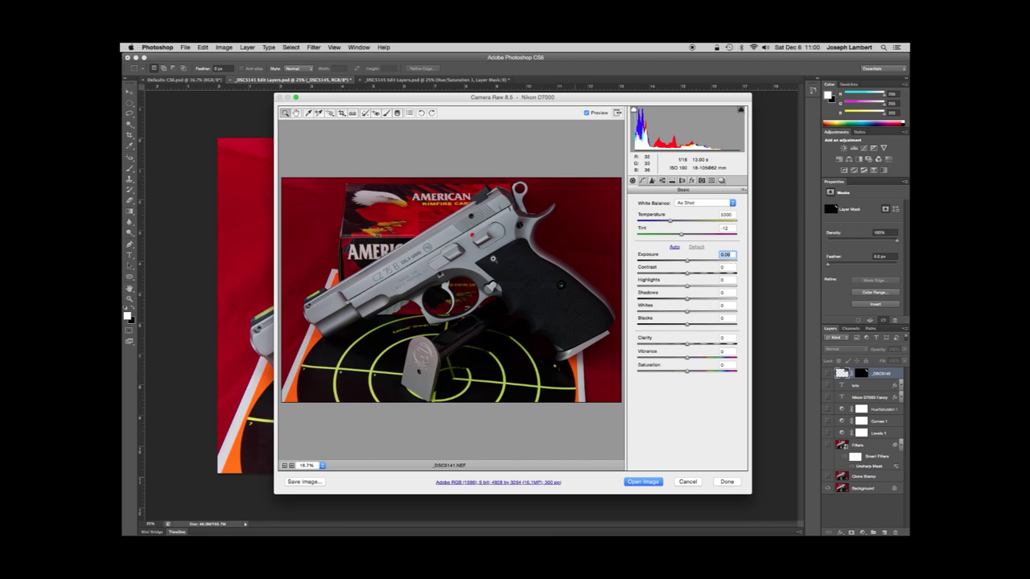
pyautogui.click(687, 482)
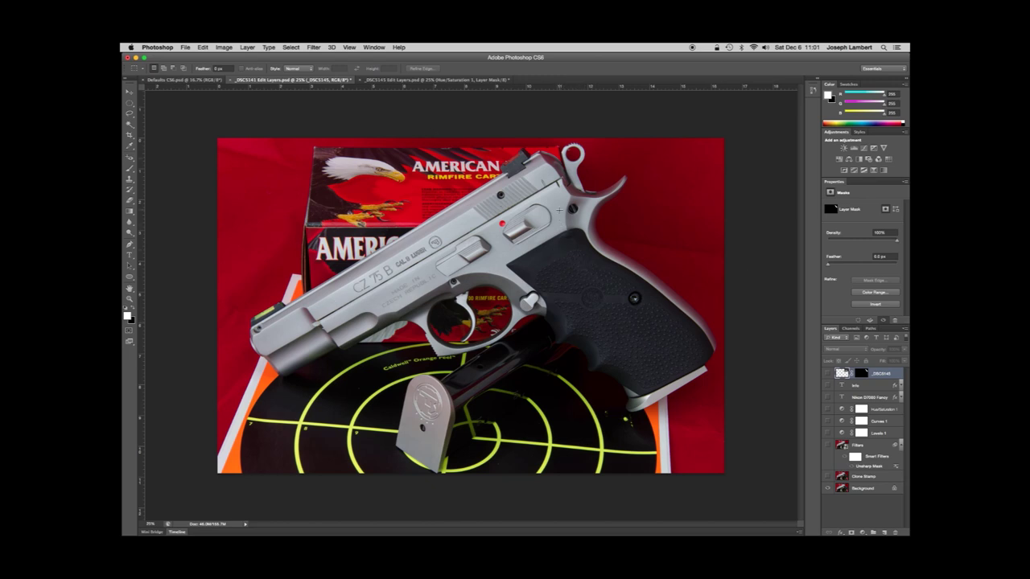
# - Bring up the Defaults CS6.psd document and examine its Levels 1, Curves 1 and Hue/Saturation 1 adjustment layers
pyautogui.click(177, 83)
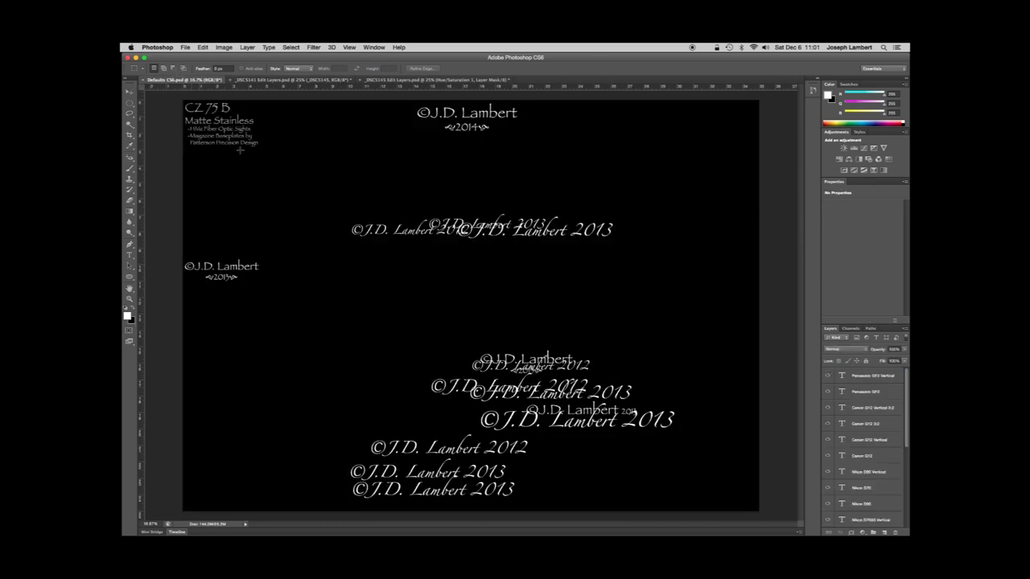
pyautogui.moveTo(906, 403); pyautogui.dragTo(902, 486)
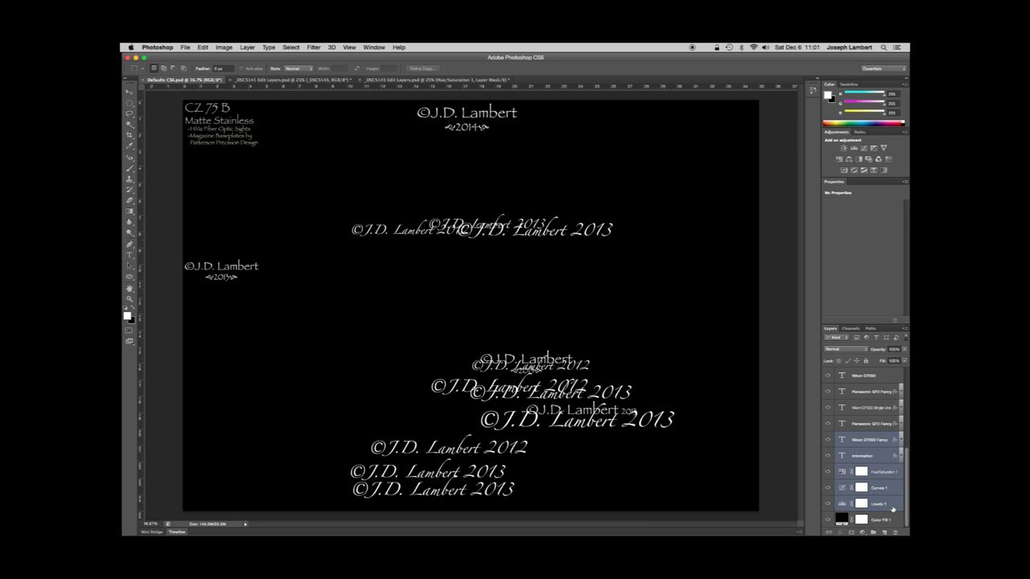
pyautogui.click(892, 507)
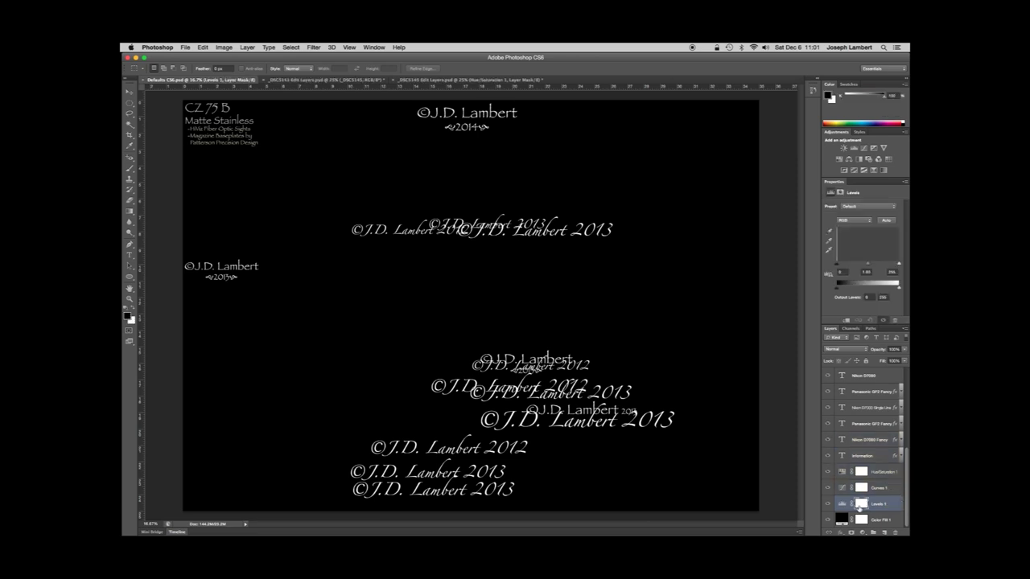
pyautogui.click(895, 487)
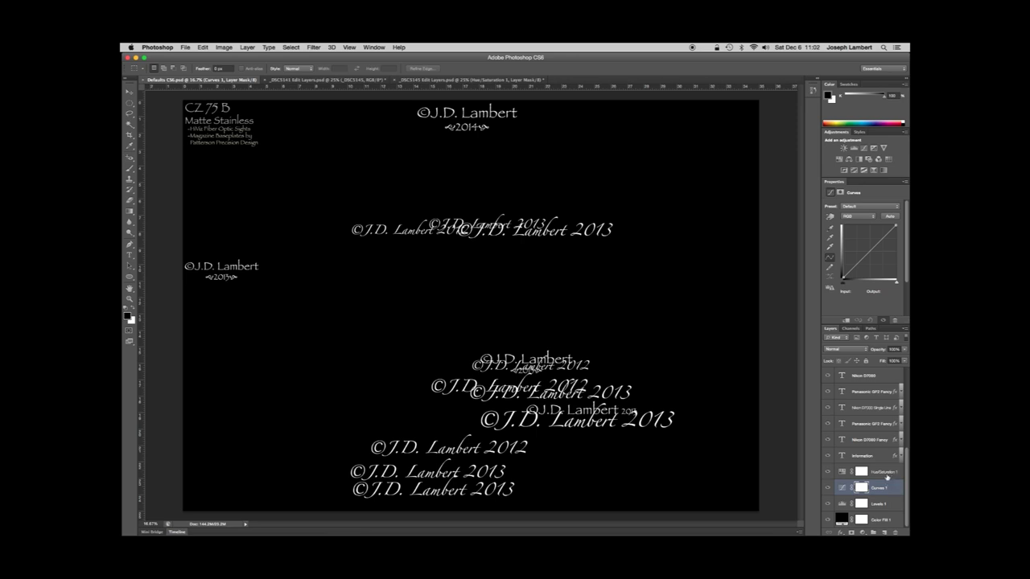
pyautogui.click(899, 472)
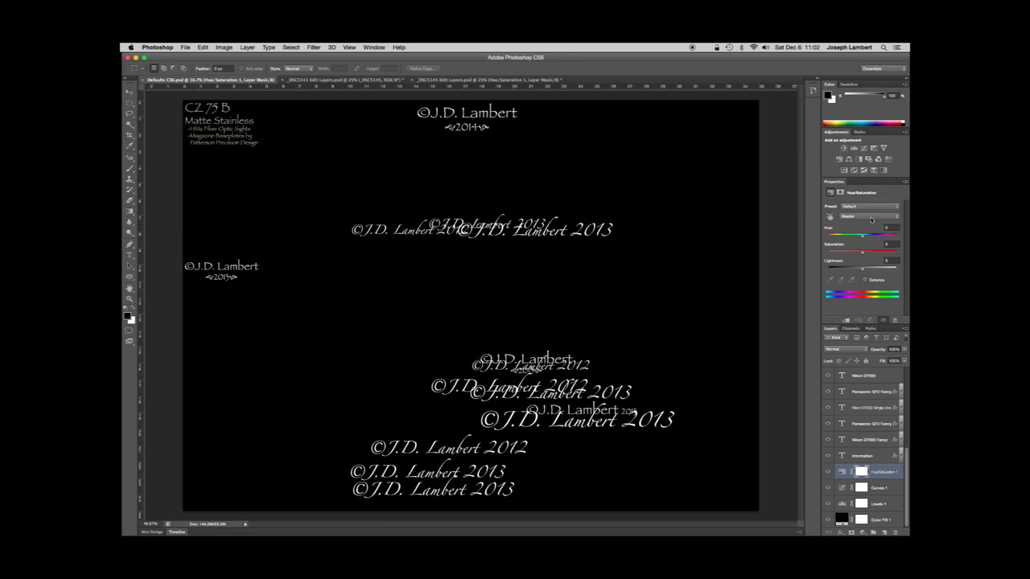
# - Look at the Information and Nikon D7000 Fancy text layers in the defaults document
pyautogui.click(884, 457)
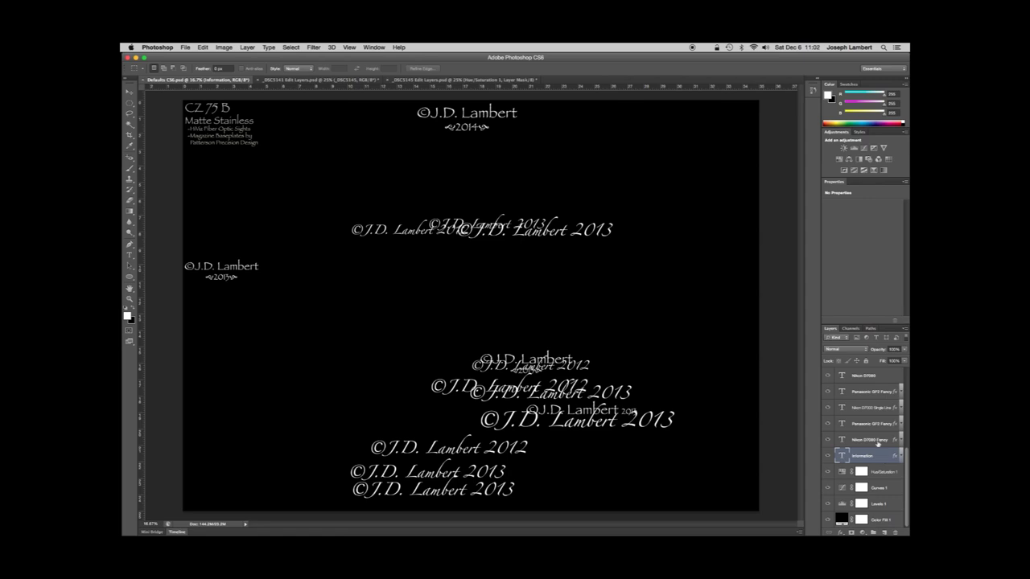
pyautogui.click(878, 441)
pyautogui.click(882, 456)
# - Try to duplicate the layers from Nikon D7000 Fancy through Levels 1 into _DSC5141 Edit Layers.psd
pyautogui.click(885, 441)
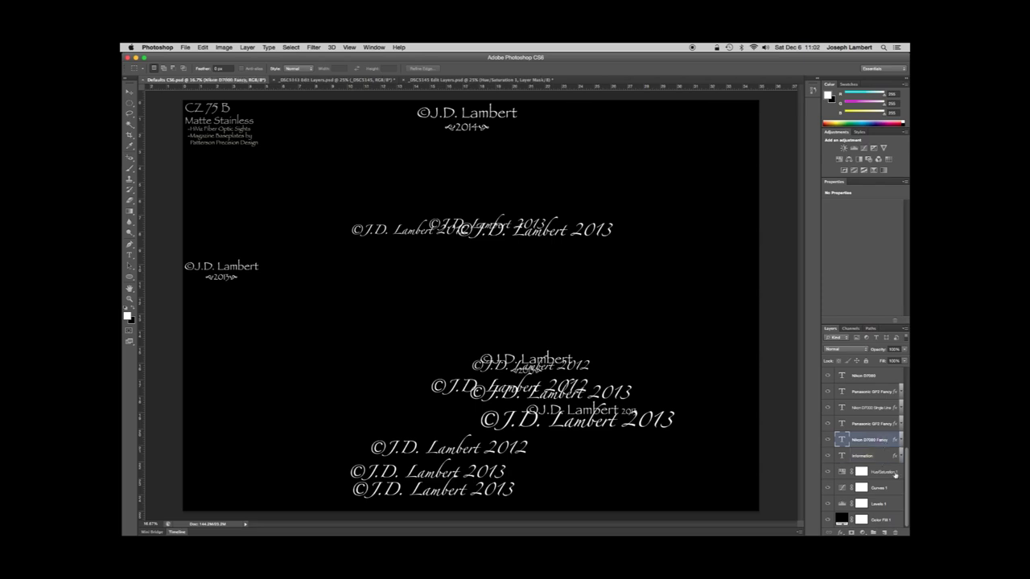
pyautogui.keyDown('shift'); pyautogui.click(897, 506); pyautogui.keyUp('shift')
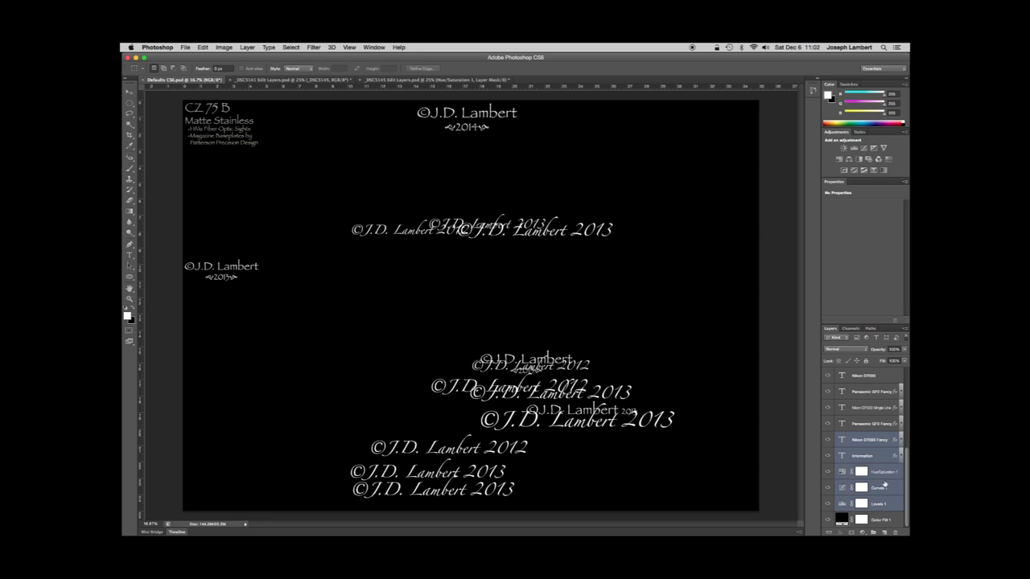
pyautogui.rightClick(884, 484)
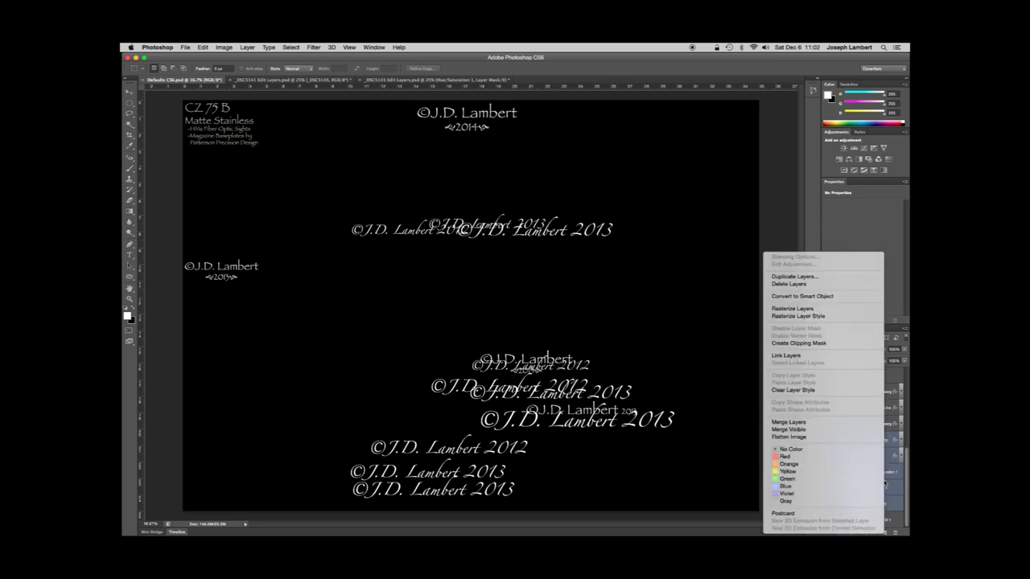
pyautogui.click(816, 278)
pyautogui.click(554, 295)
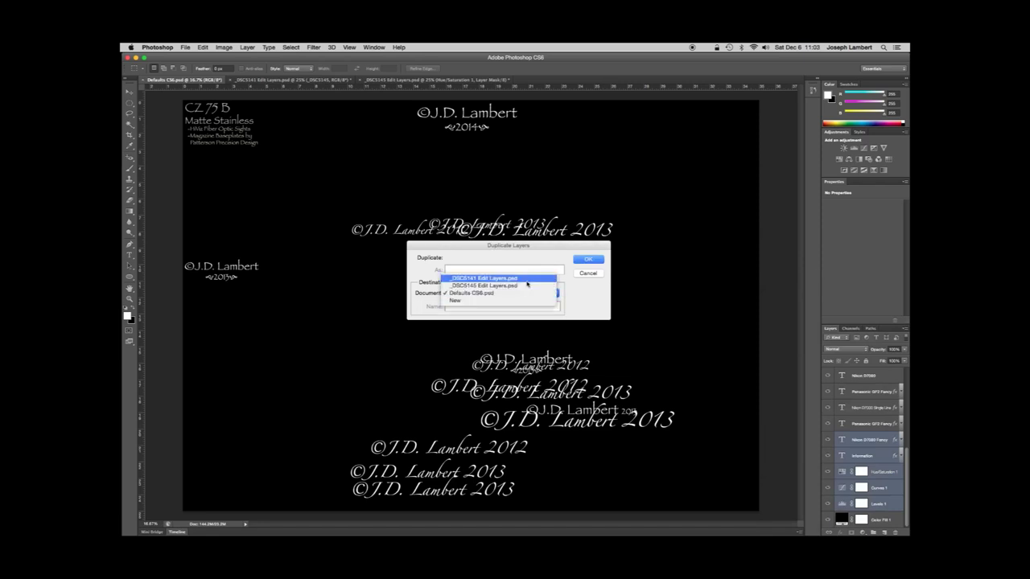
pyautogui.click(504, 280)
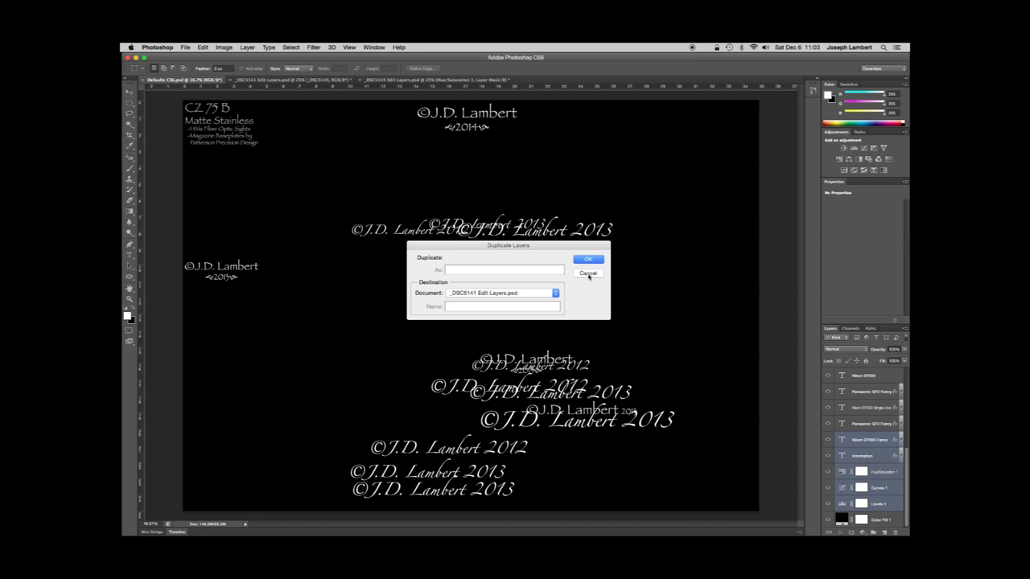
pyautogui.click(588, 274)
# - Return to _DSC5141 Edit Layers.psd and compare the photo with the Clone Stamp and Filters layers shown and hidden
pyautogui.click(311, 83)
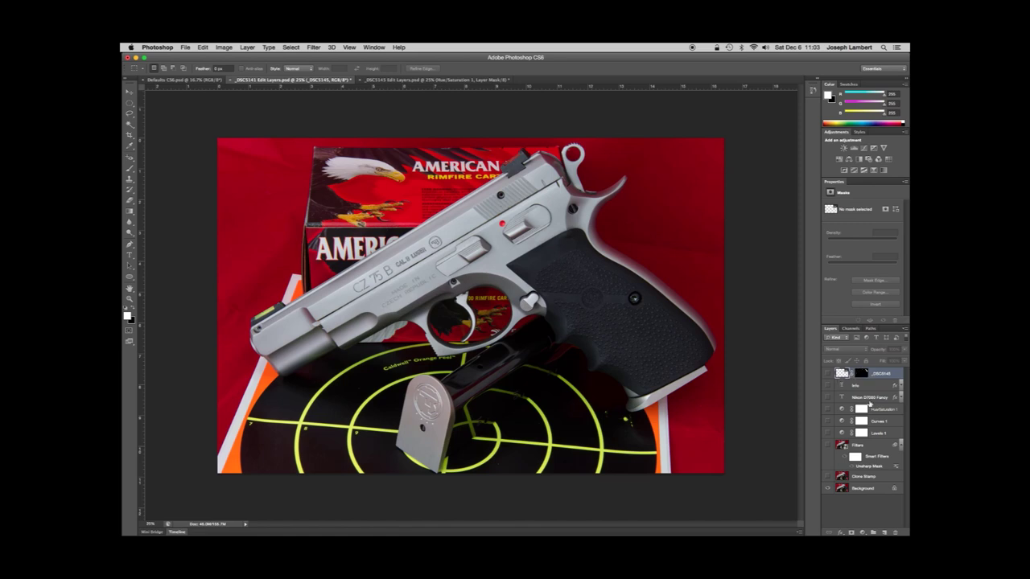
pyautogui.click(883, 489)
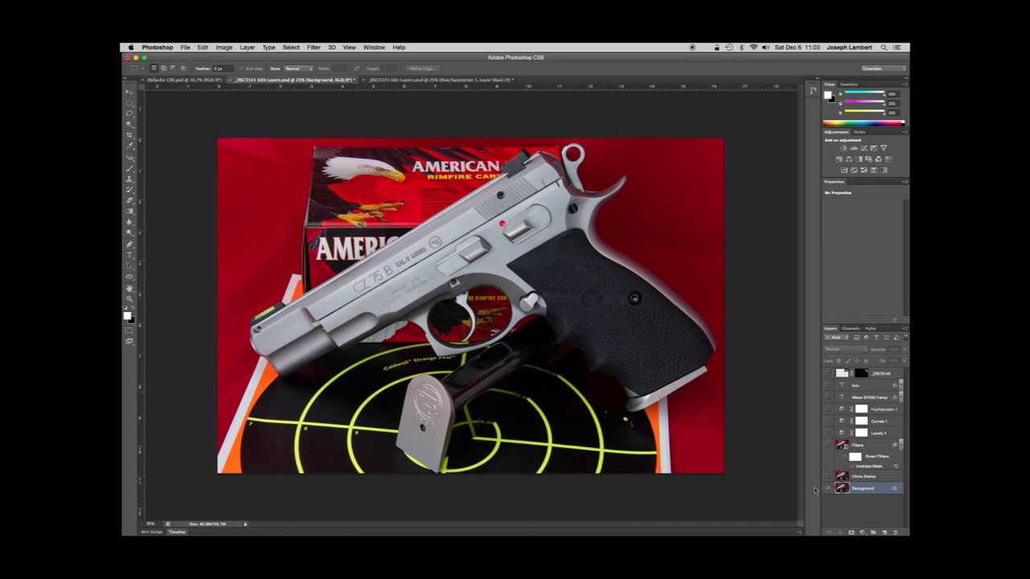
pyautogui.click(828, 476)
pyautogui.click(827, 447)
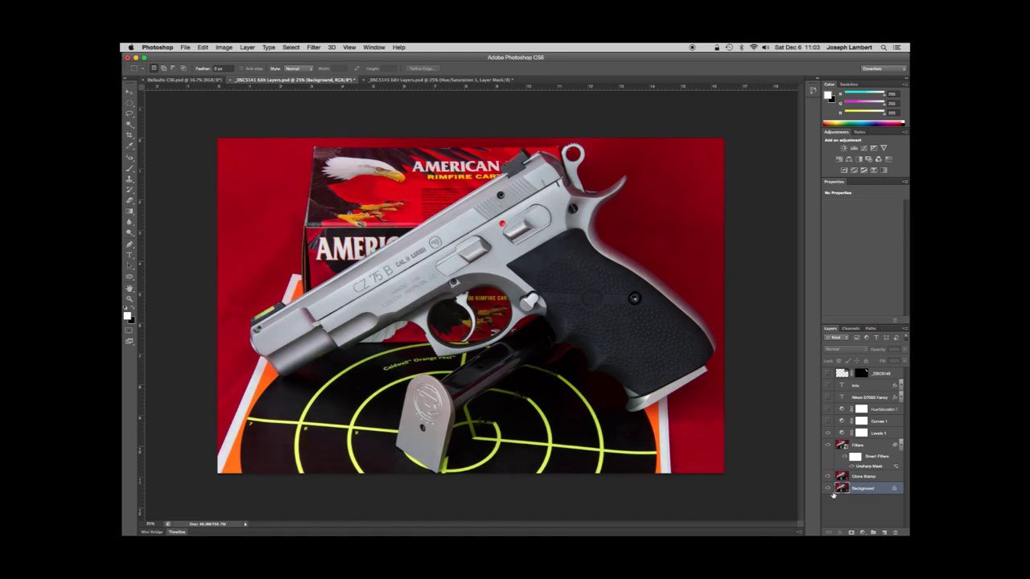
pyautogui.click(828, 446)
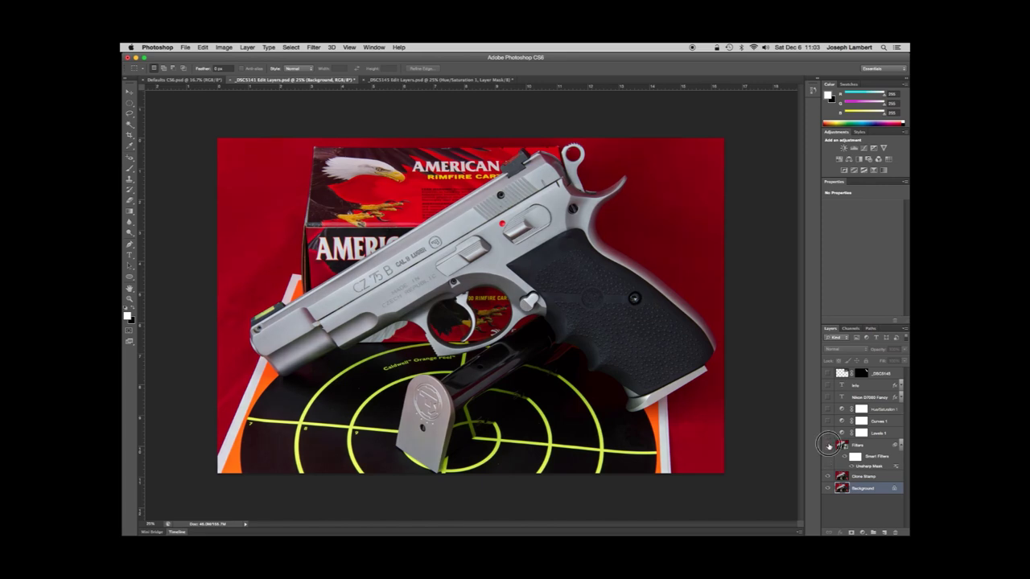
pyautogui.click(828, 476)
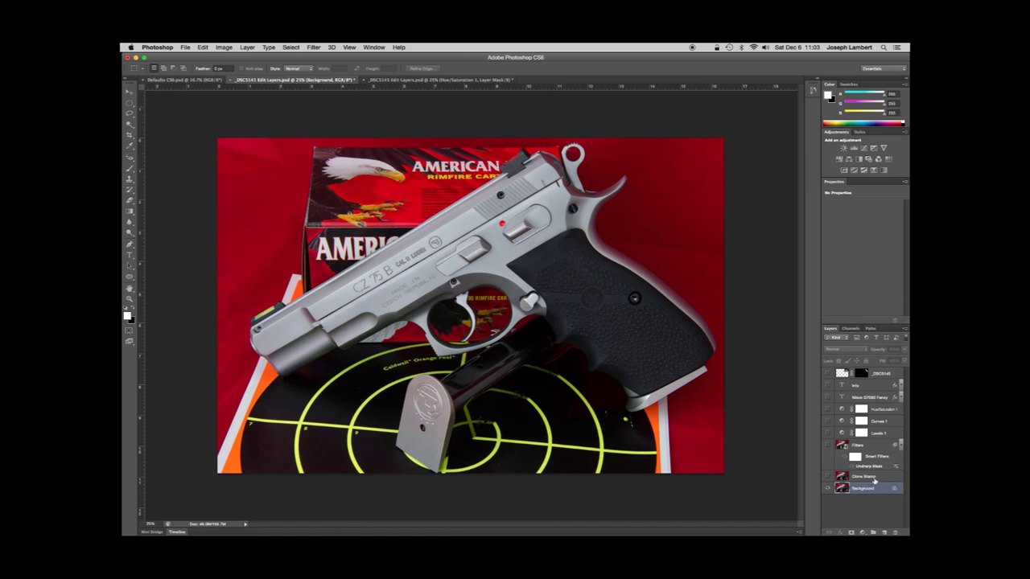
# - Try to duplicate the Background layer under the name Clone Stamp
pyautogui.click(885, 478)
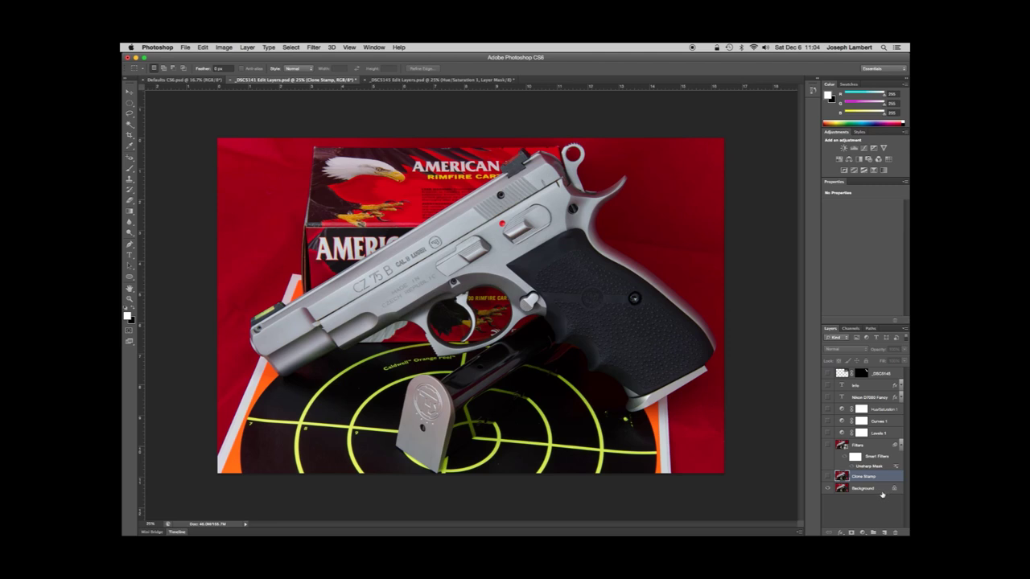
pyautogui.click(882, 493)
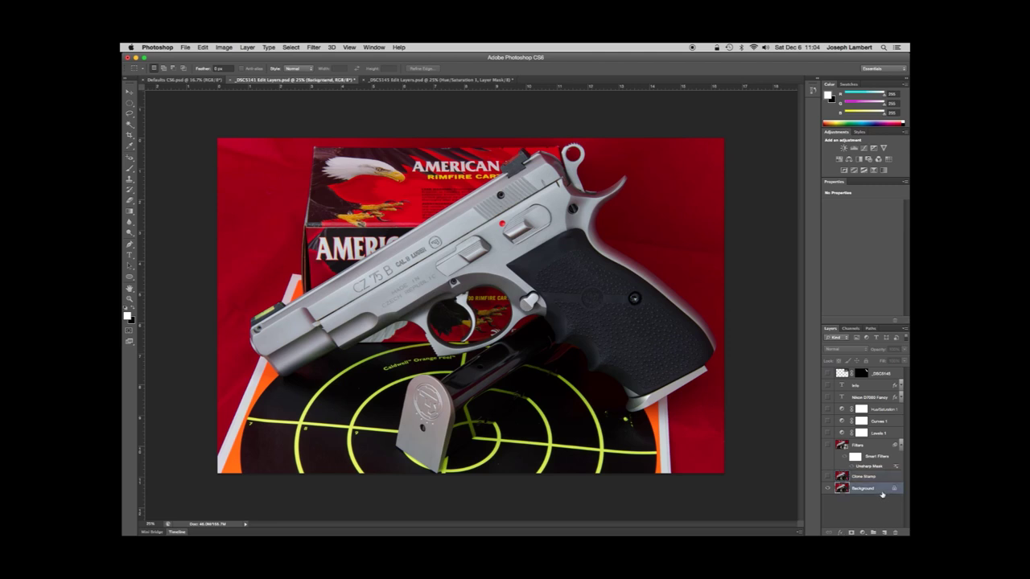
pyautogui.rightClick(883, 494)
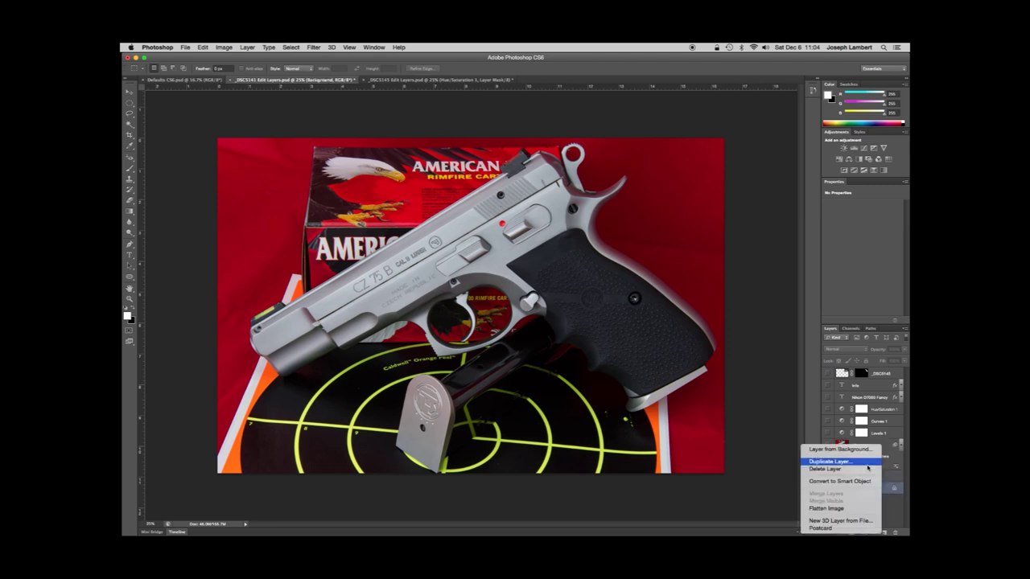
pyautogui.click(865, 463)
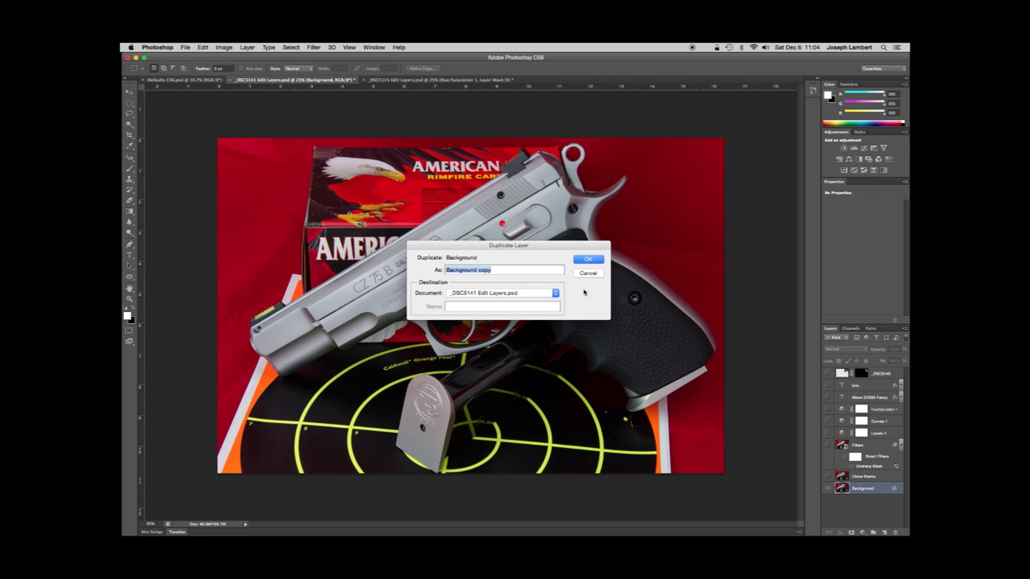
pyautogui.write('Clone Stamp')
pyautogui.click(597, 273)
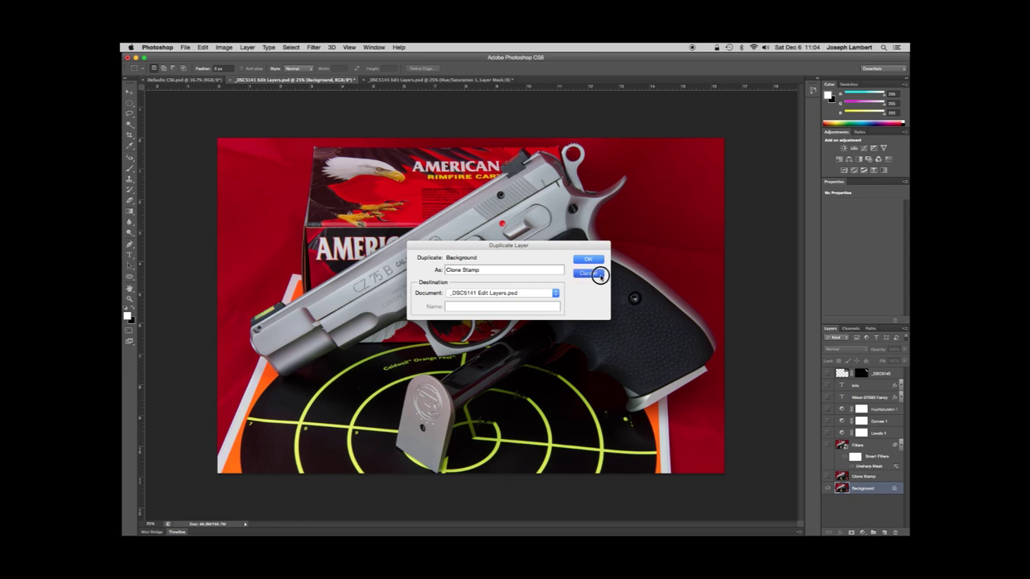
# - Select the Clone Stamp layer and compare the photo with it hidden and shown, leaving the layer shown
pyautogui.click(885, 478)
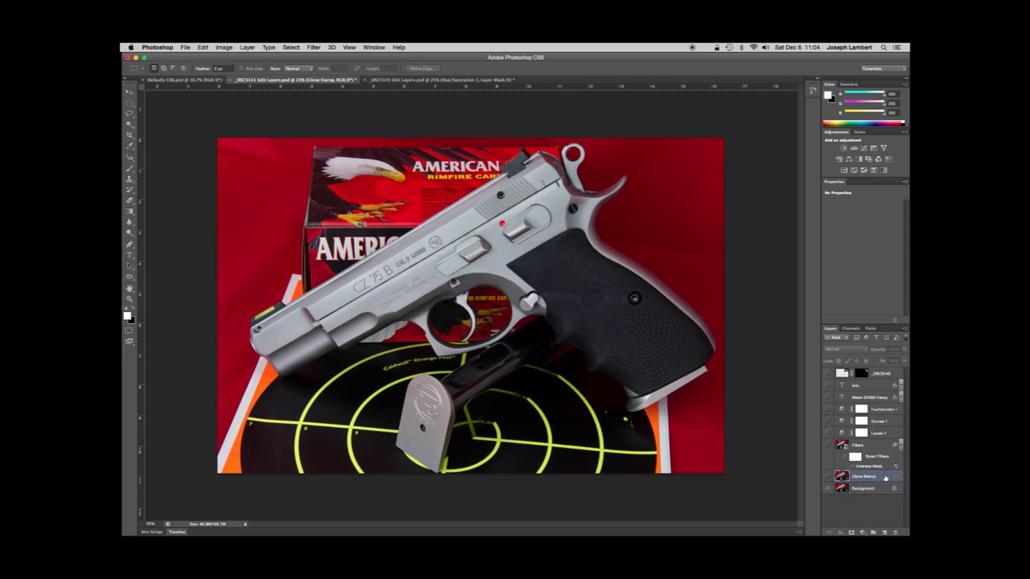
pyautogui.click(829, 477)
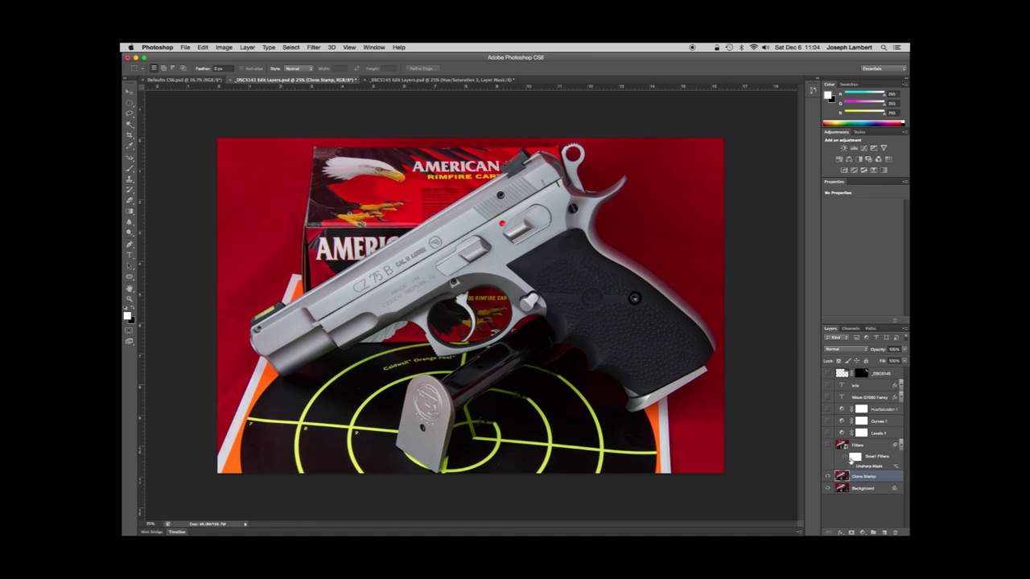
pyautogui.click(828, 477)
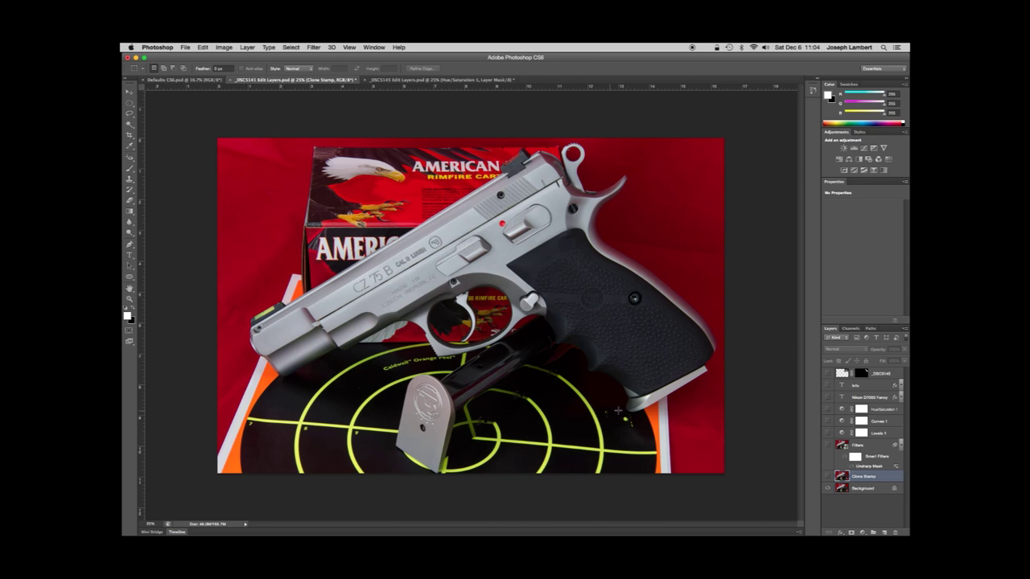
pyautogui.click(829, 478)
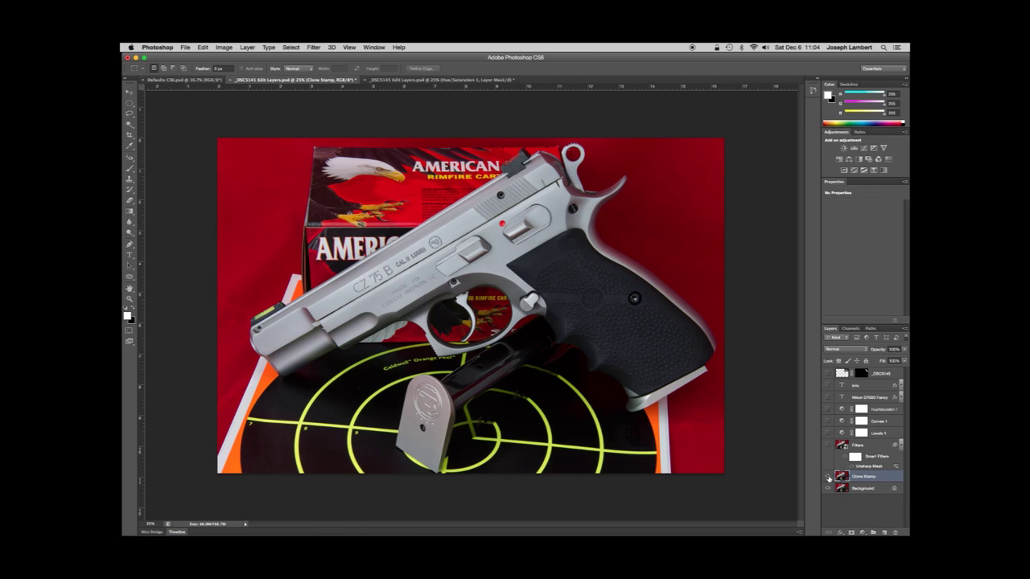
pyautogui.click(828, 478)
pyautogui.click(829, 478)
pyautogui.click(829, 478)
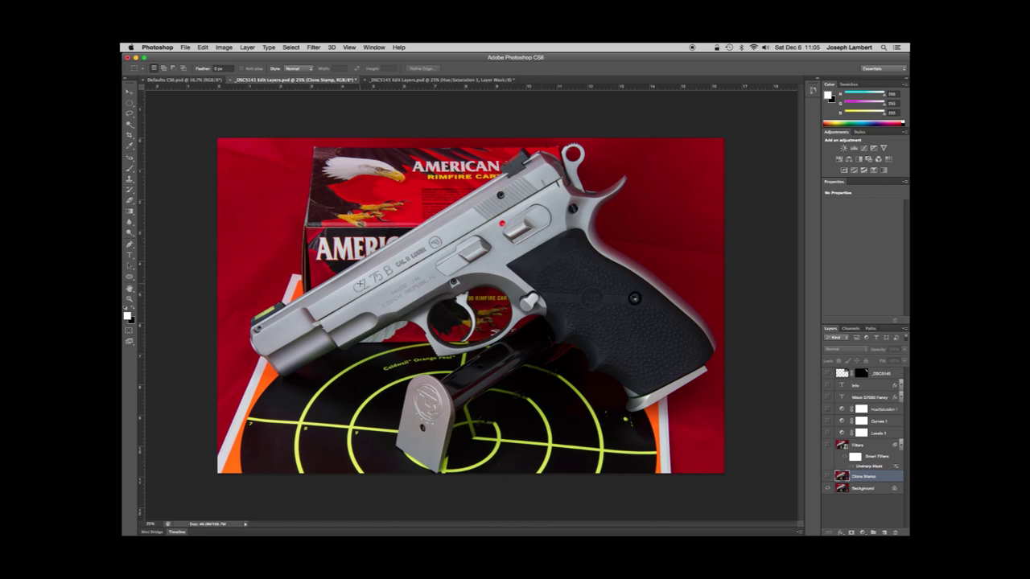
pyautogui.click(828, 476)
pyautogui.click(828, 476)
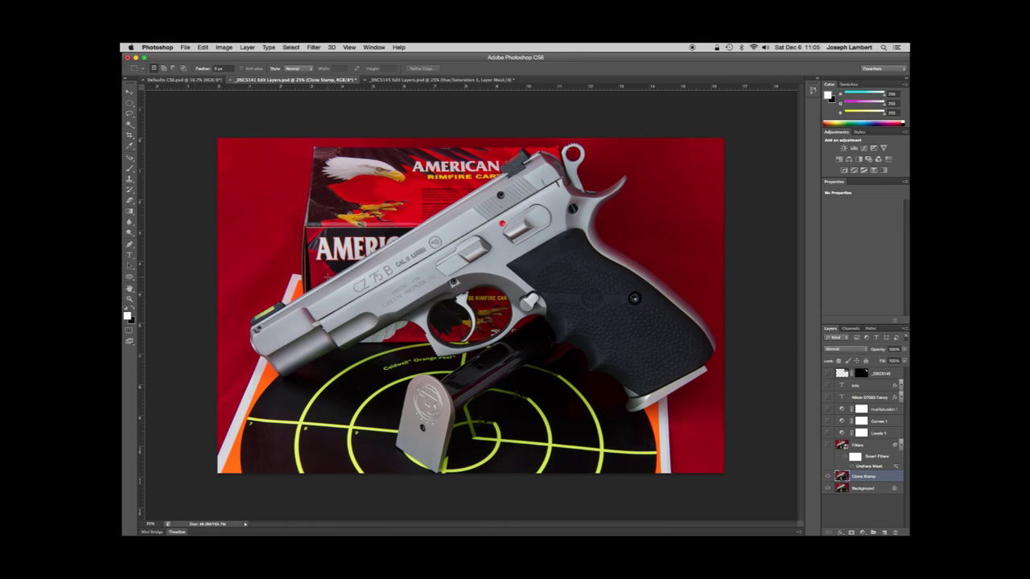
# - Try to clone the smooth metal over the start of the CZECH engraving with the Clone Stamp tool at 100% zoom, and undo the stroke
pyautogui.press('super+equal')
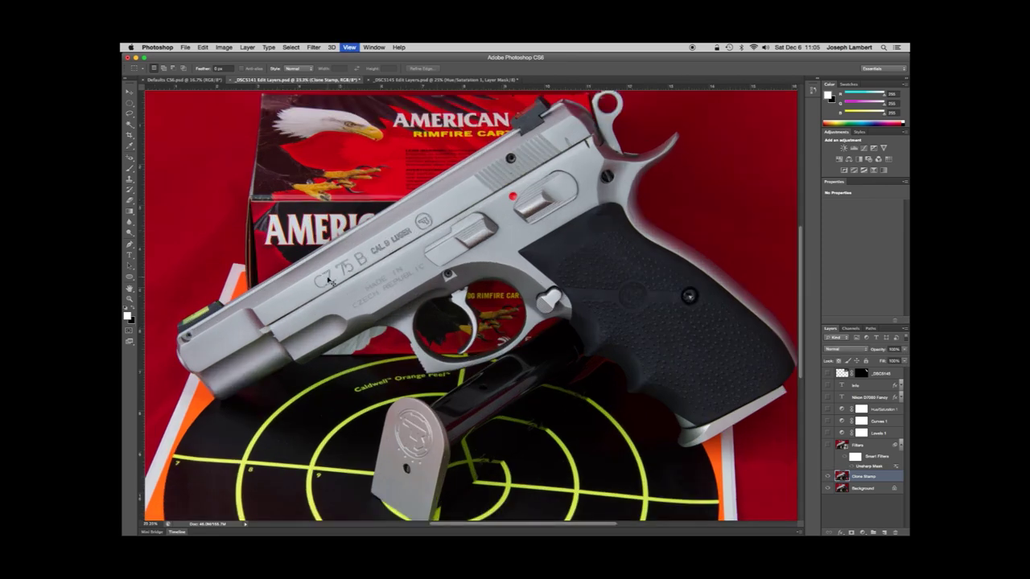
pyautogui.press('super+equal')
pyautogui.press('super+equal')
pyautogui.press('super+equal')
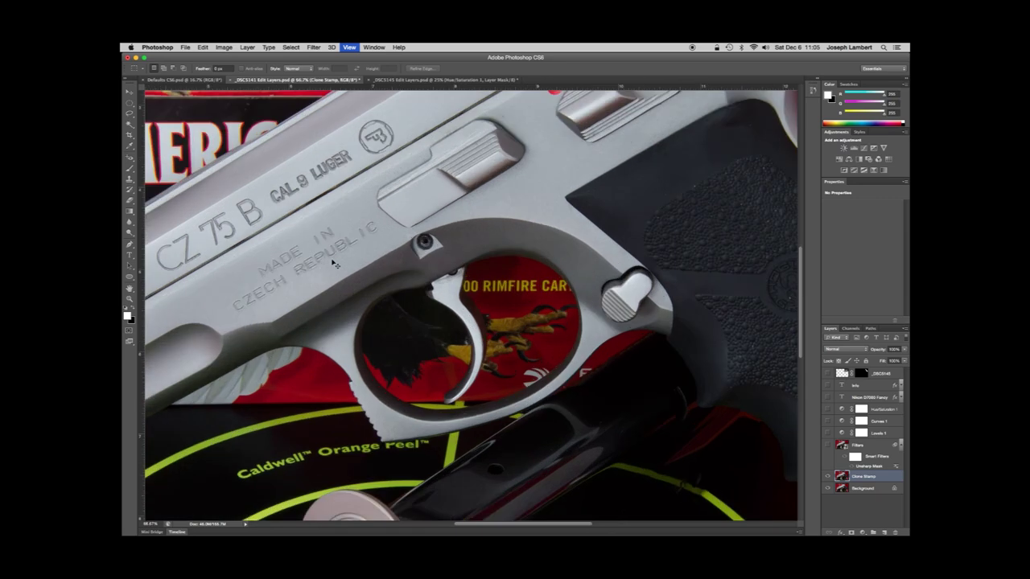
pyautogui.moveTo(254, 227); pyautogui.dragTo(477, 175)
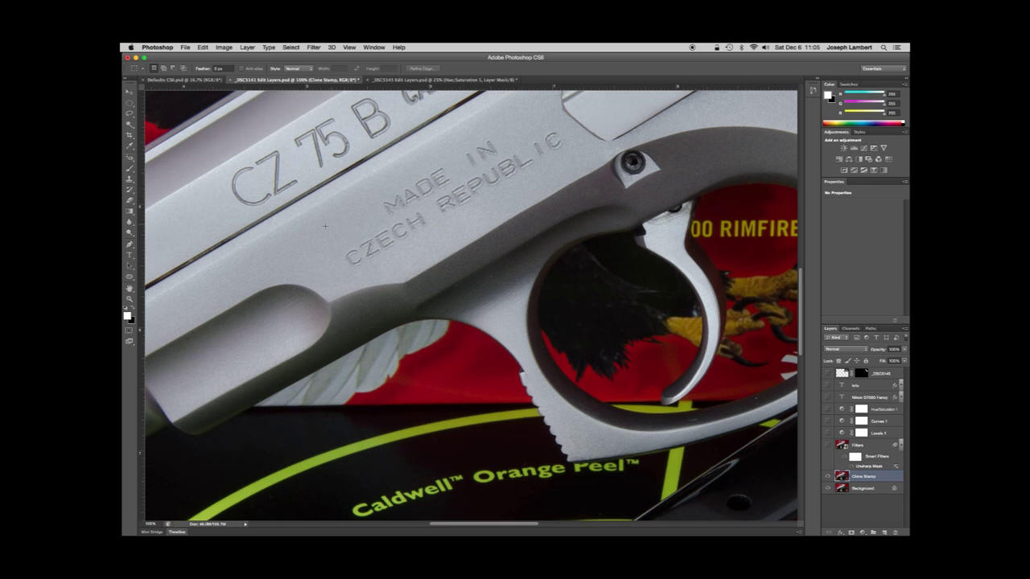
pyautogui.click(128, 182)
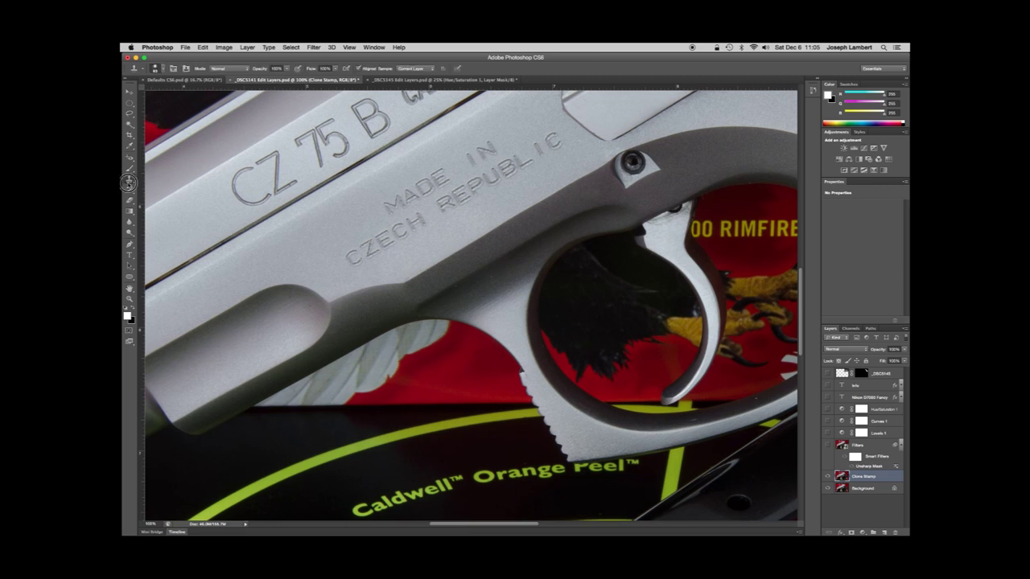
pyautogui.click(129, 183)
pyautogui.click(168, 176)
pyautogui.keyDown('alt'); pyautogui.click(322, 246); pyautogui.keyUp('alt')
pyautogui.keyDown('alt'); pyautogui.click(313, 248); pyautogui.keyUp('alt')
pyautogui.moveTo(313, 248); pyautogui.dragTo(352, 261)
pyautogui.press('super+z')
# - Clone the plain metal beside the engraving over the letters of CZECH on the pistol frame
pyautogui.keyDown('alt'); pyautogui.click(312, 251); pyautogui.keyUp('alt')
pyautogui.click(369, 248)
pyautogui.click(381, 238)
pyautogui.click(396, 242)
pyautogui.click(398, 231)
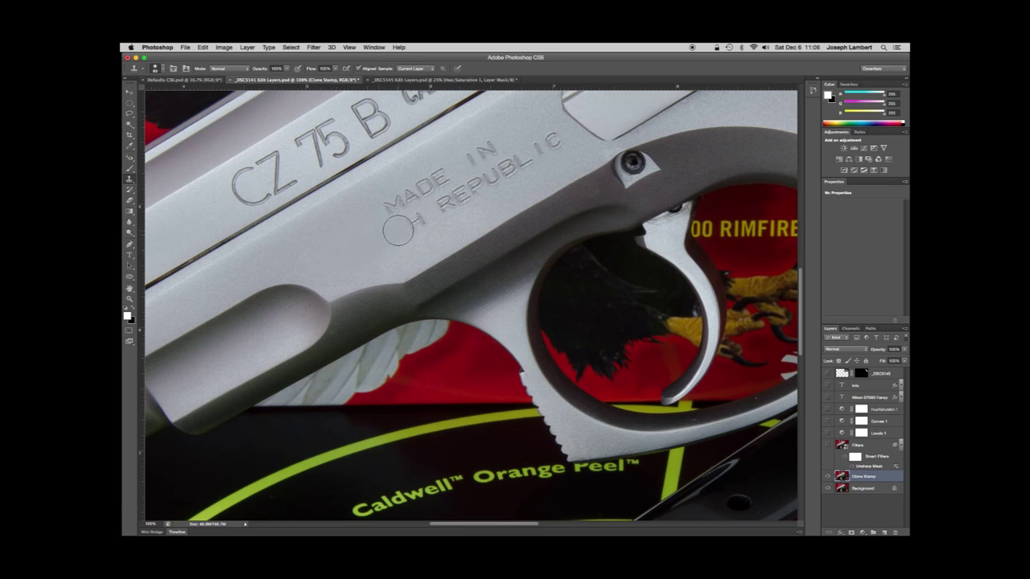
pyautogui.keyDown('alt'); pyautogui.click(333, 257); pyautogui.keyUp('alt')
pyautogui.click(415, 224)
pyautogui.press('super+0')
pyautogui.press('super+0')
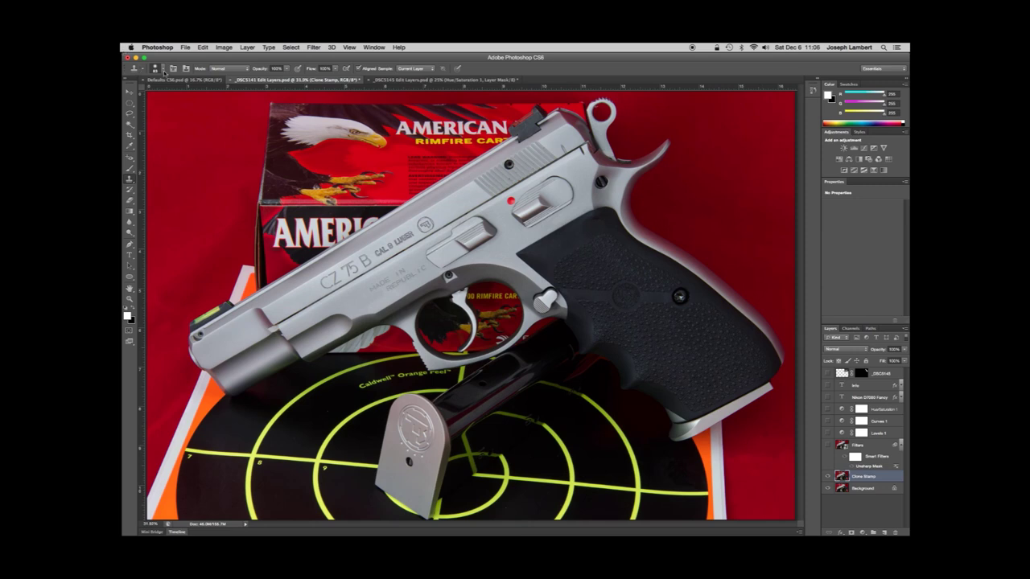
# - Enlarge the Clone Stamp brush, raise its hardness, and try it out over the pistol's engraved frame
pyautogui.click(164, 71)
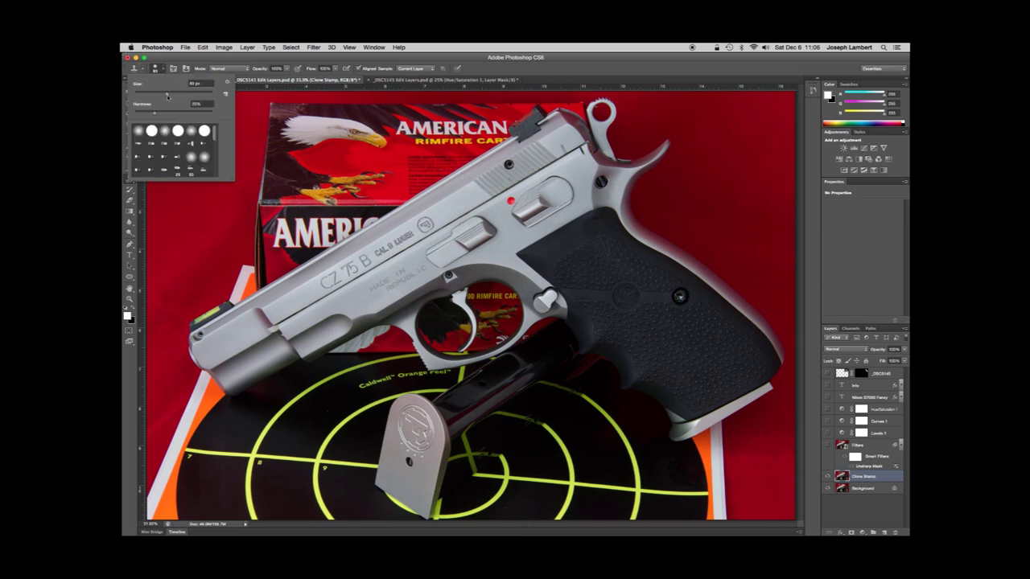
pyautogui.moveTo(166, 95); pyautogui.dragTo(201, 94)
pyautogui.moveTo(366, 308)
pyautogui.mouseDown()
pyautogui.moveTo(354, 289)
pyautogui.moveTo(406, 293)
pyautogui.mouseUp()
pyautogui.press('super+z')
pyautogui.moveTo(156, 114); pyautogui.dragTo(214, 114)
pyautogui.press('Return')
pyautogui.moveTo(402, 272)
pyautogui.mouseDown()
pyautogui.moveTo(359, 278)
pyautogui.moveTo(394, 279)
pyautogui.mouseUp()
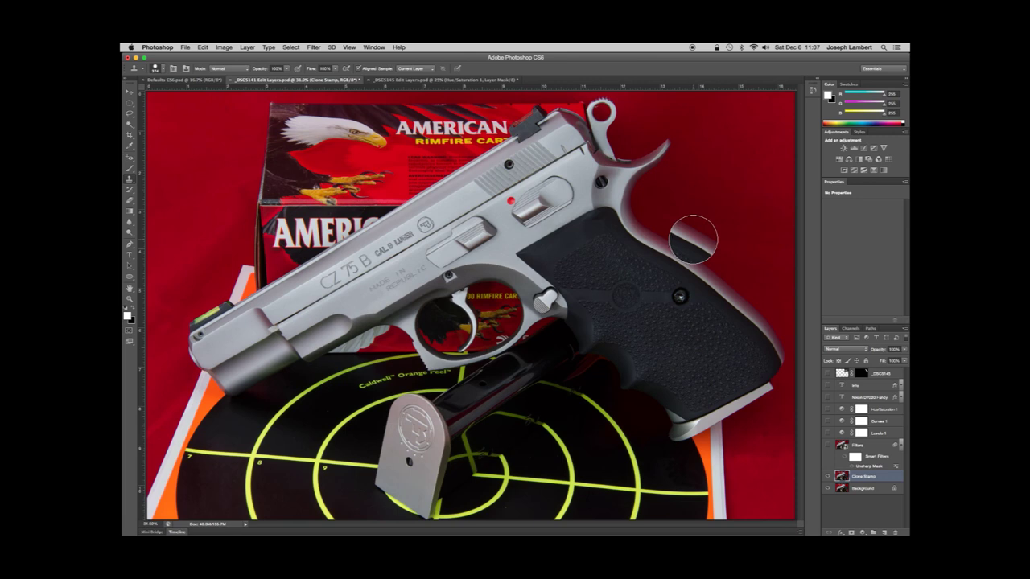
# - Step back through the Clone Stamp history states and delete the first one to restore the CZECH REPUBLIC engraving
pyautogui.click(812, 92)
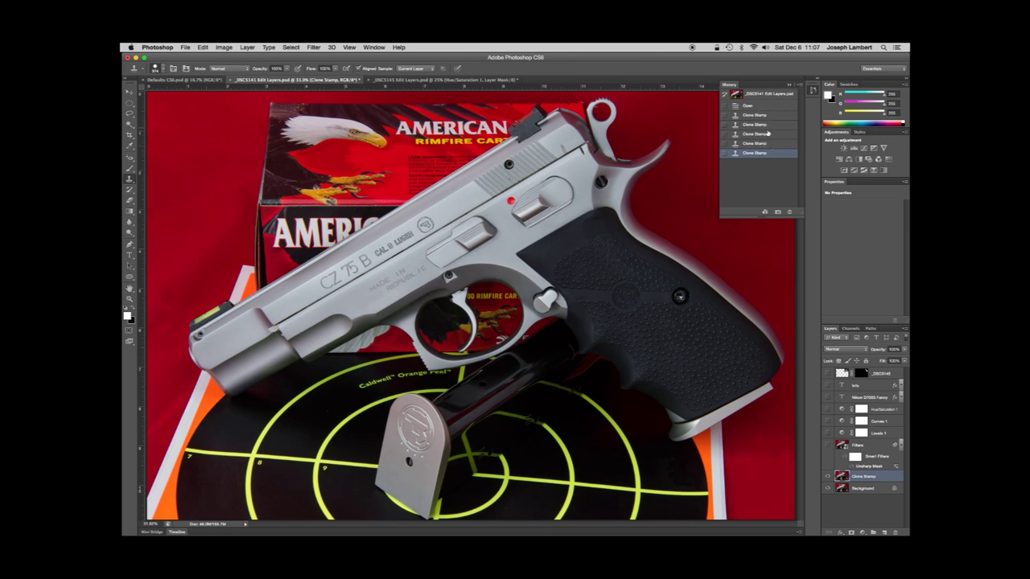
pyautogui.click(769, 143)
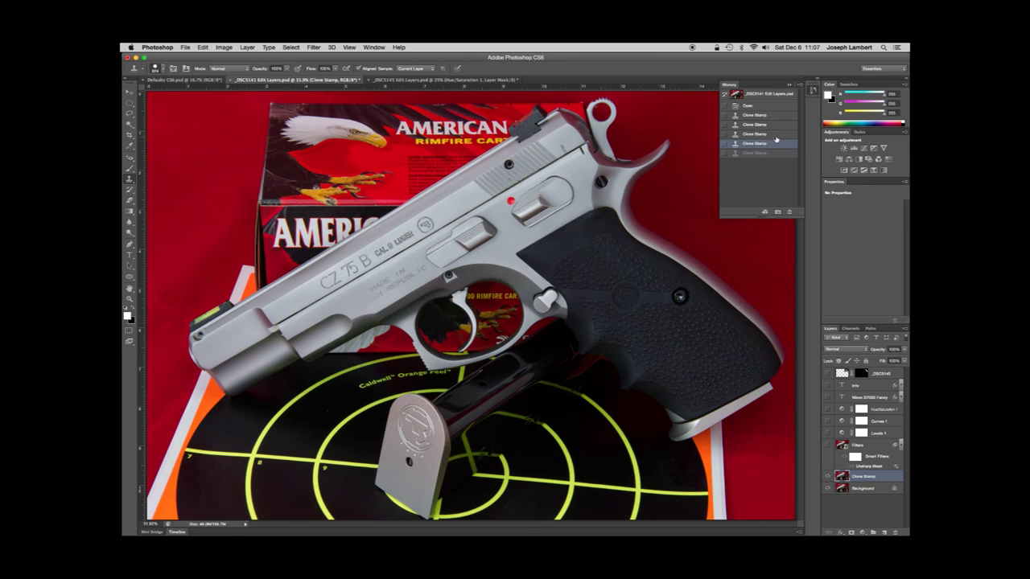
pyautogui.click(775, 134)
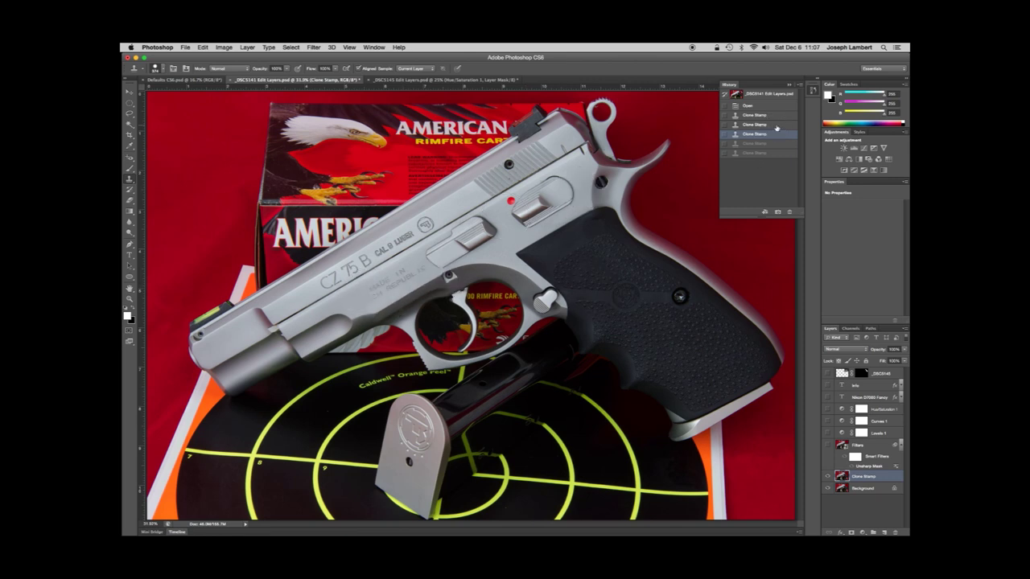
pyautogui.hotkey('ctrl', 'alt', 'z')
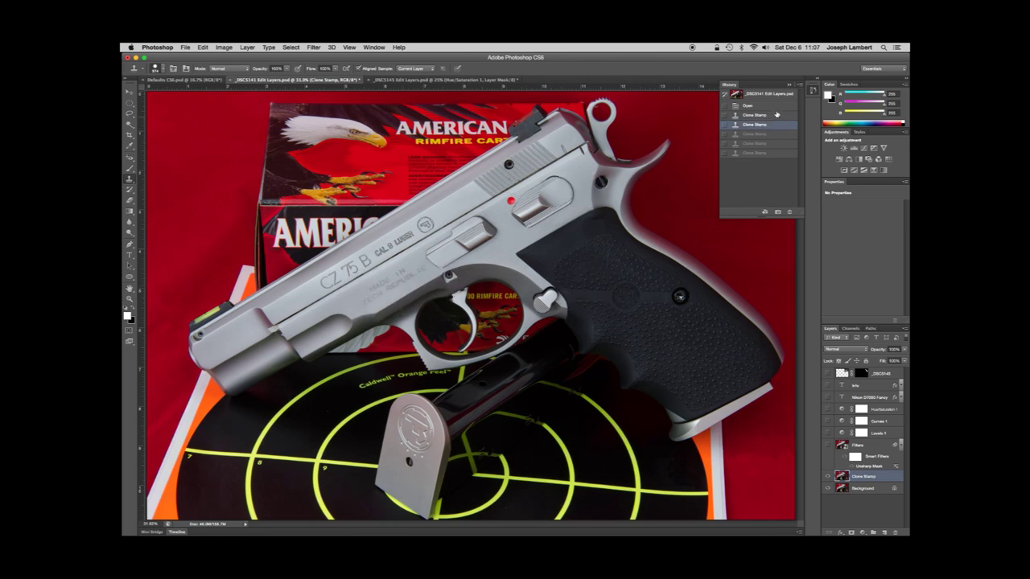
pyautogui.click(776, 118)
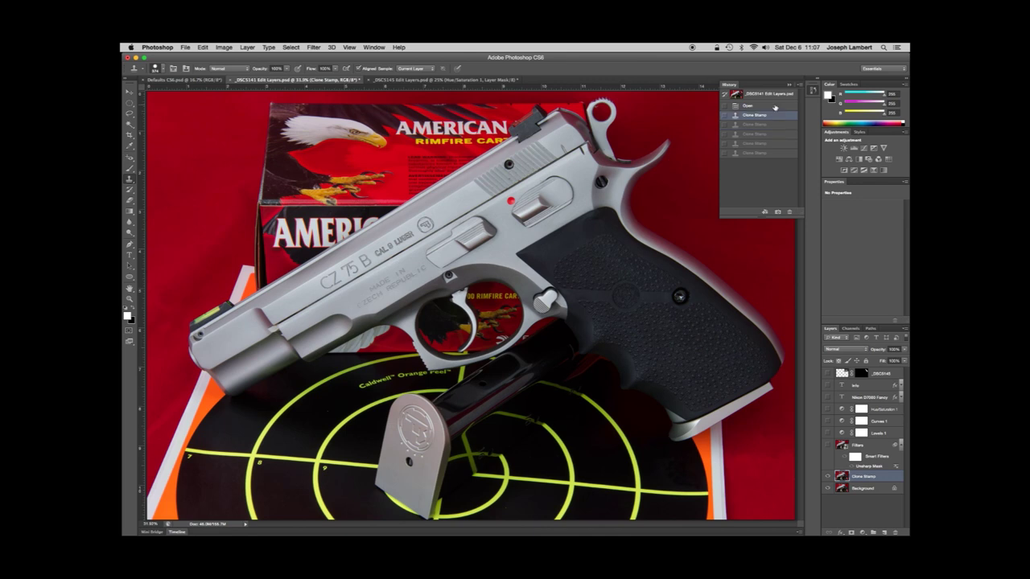
pyautogui.click(775, 106)
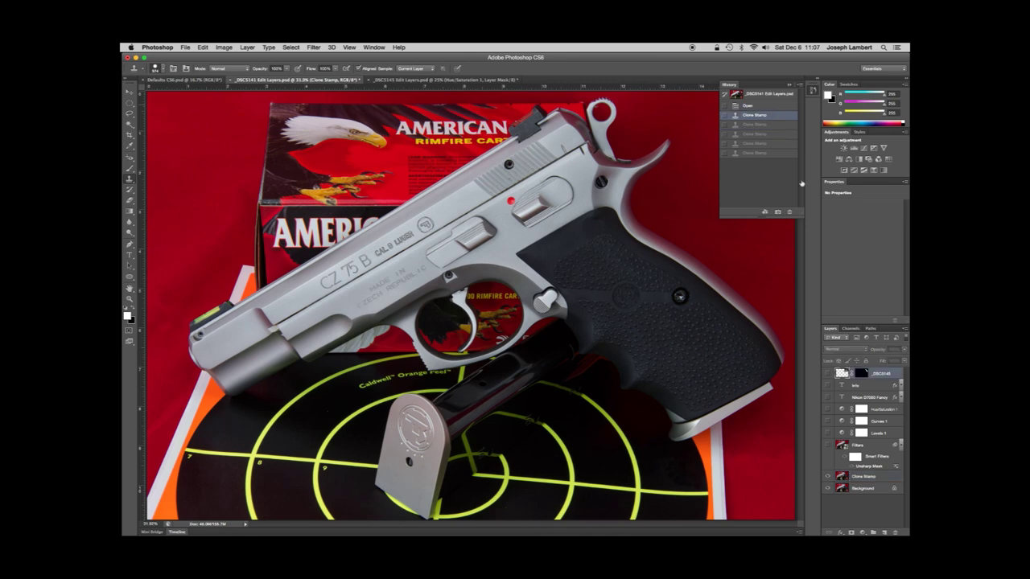
pyautogui.click(774, 117)
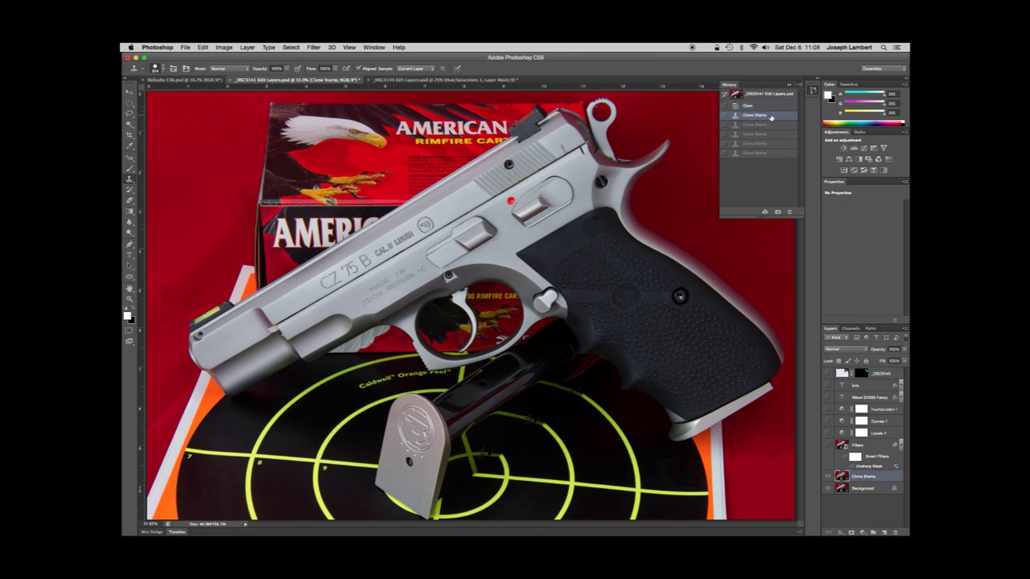
pyautogui.click(789, 212)
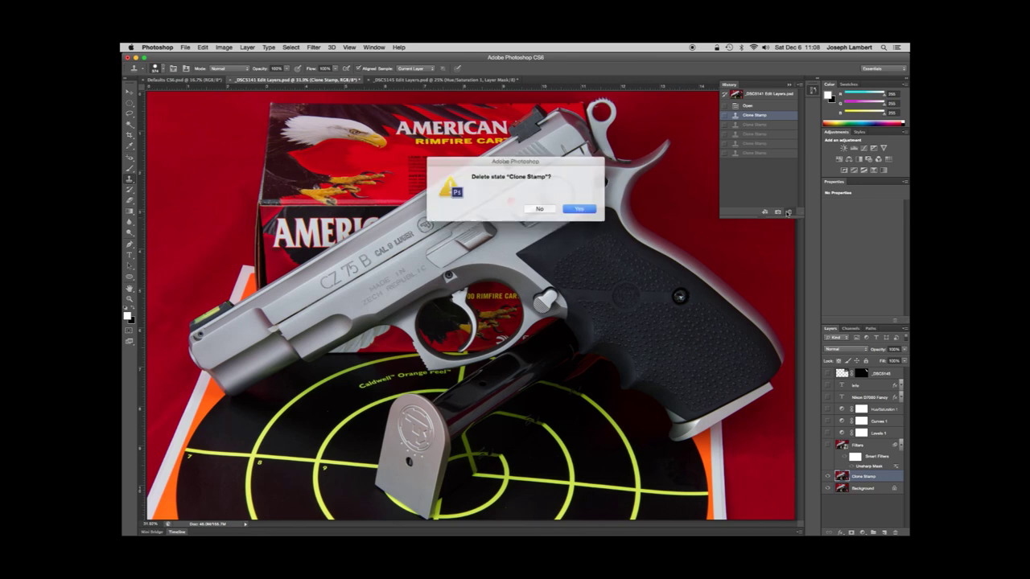
pyautogui.click(572, 211)
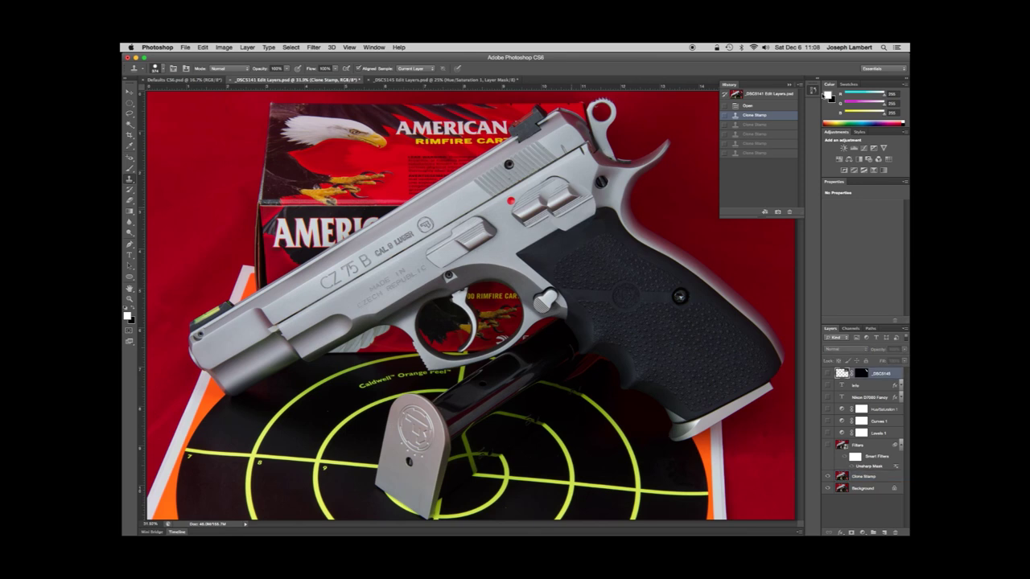
pyautogui.click(811, 93)
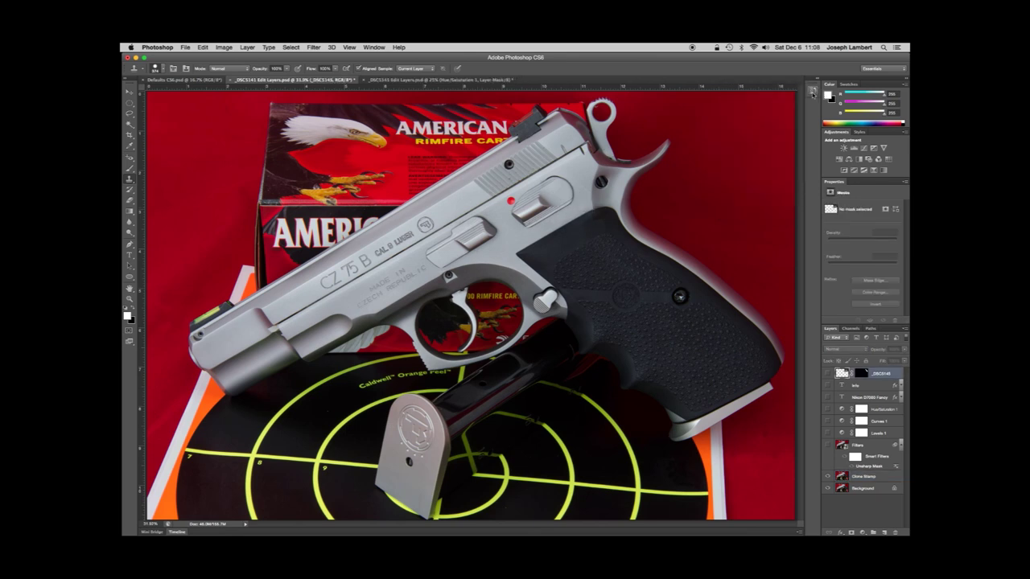
# - Select the Levels 1 adjustment layer and compare the photo with the Levels 1 and Clone Stamp layers shown and hidden
pyautogui.click(896, 436)
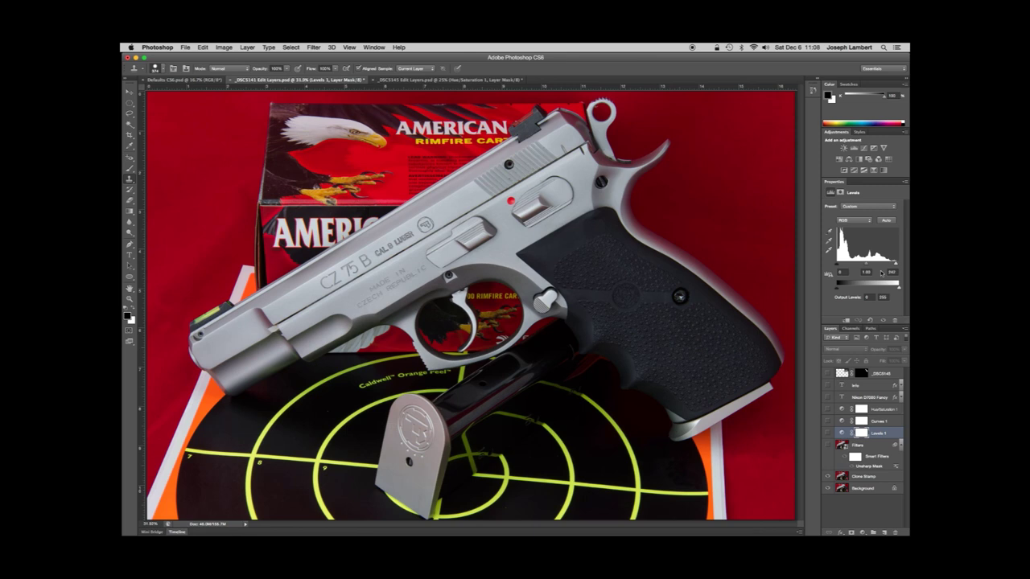
pyautogui.rightClick(890, 434)
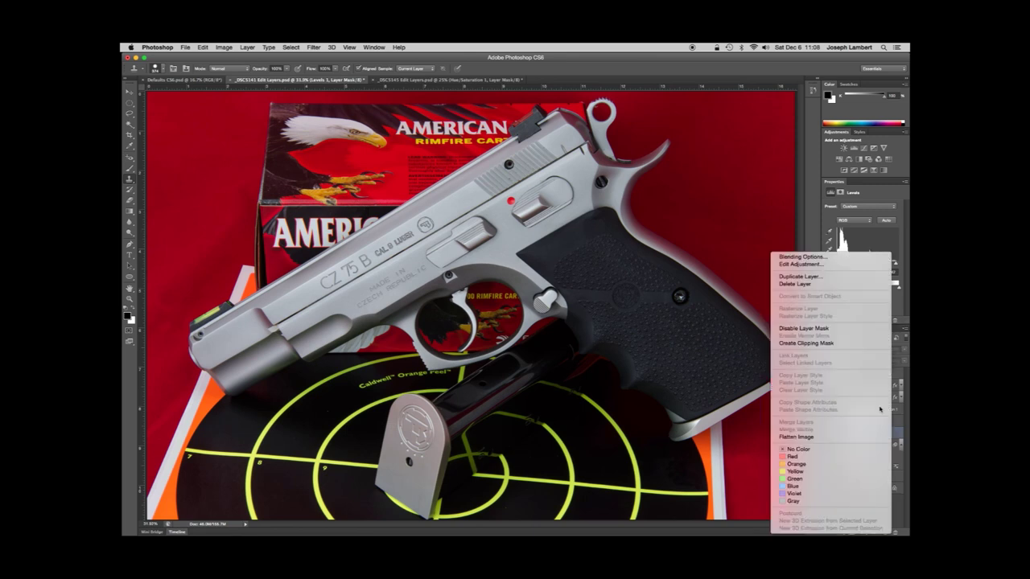
pyautogui.click(898, 499)
pyautogui.click(826, 434)
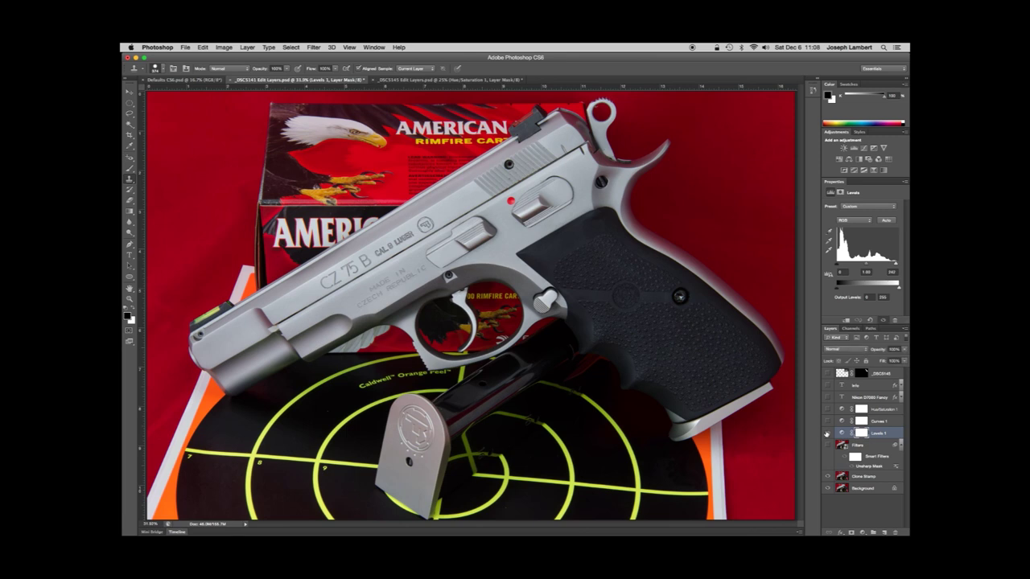
pyautogui.click(826, 433)
pyautogui.click(826, 477)
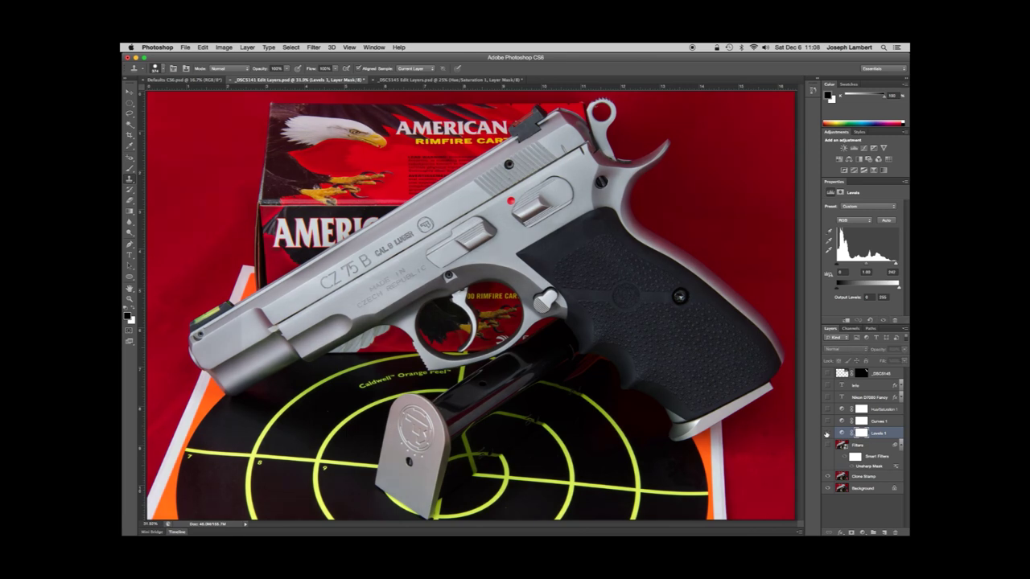
pyautogui.click(826, 477)
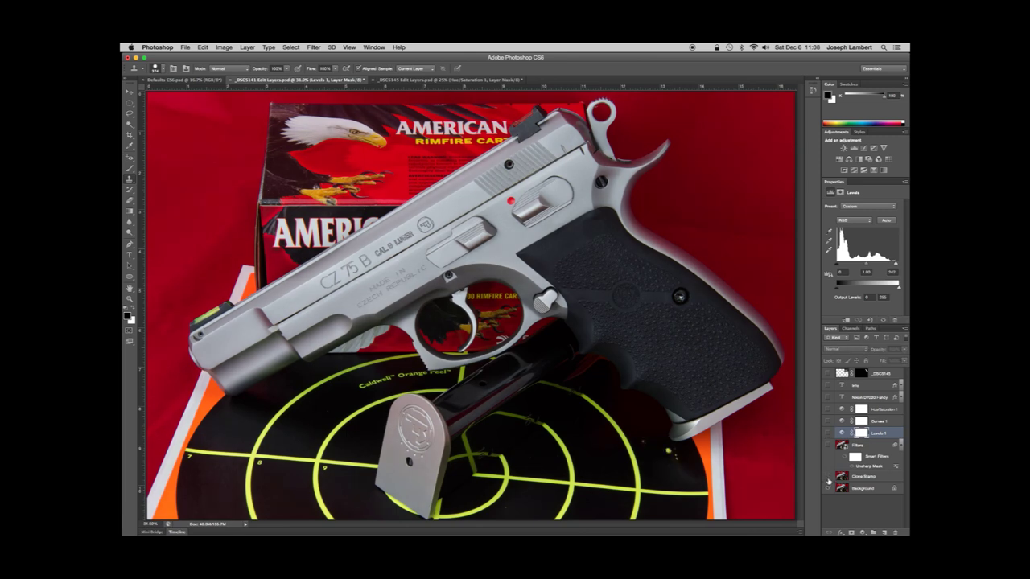
pyautogui.click(828, 476)
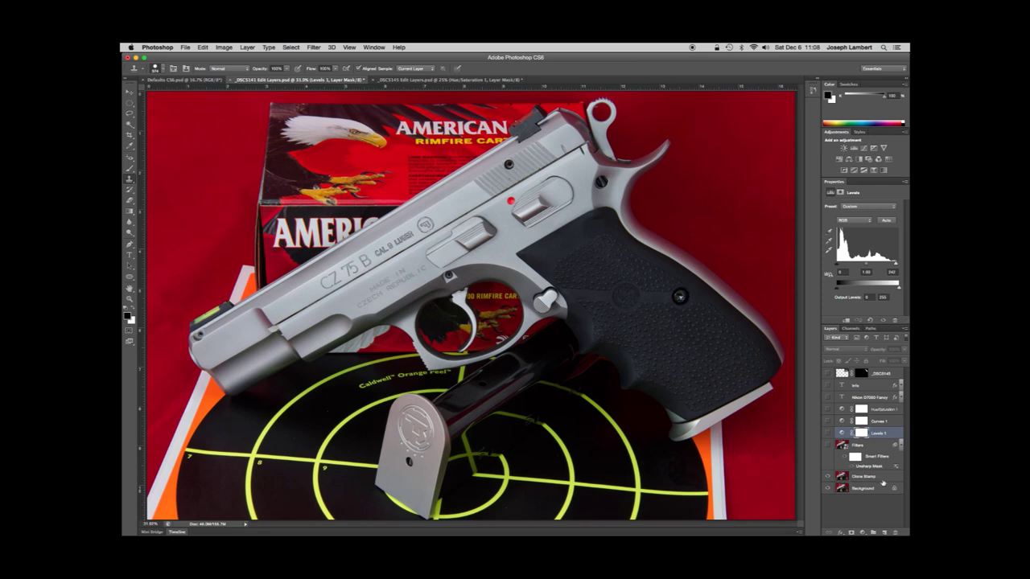
pyautogui.click(883, 481)
pyautogui.rightClick(882, 481)
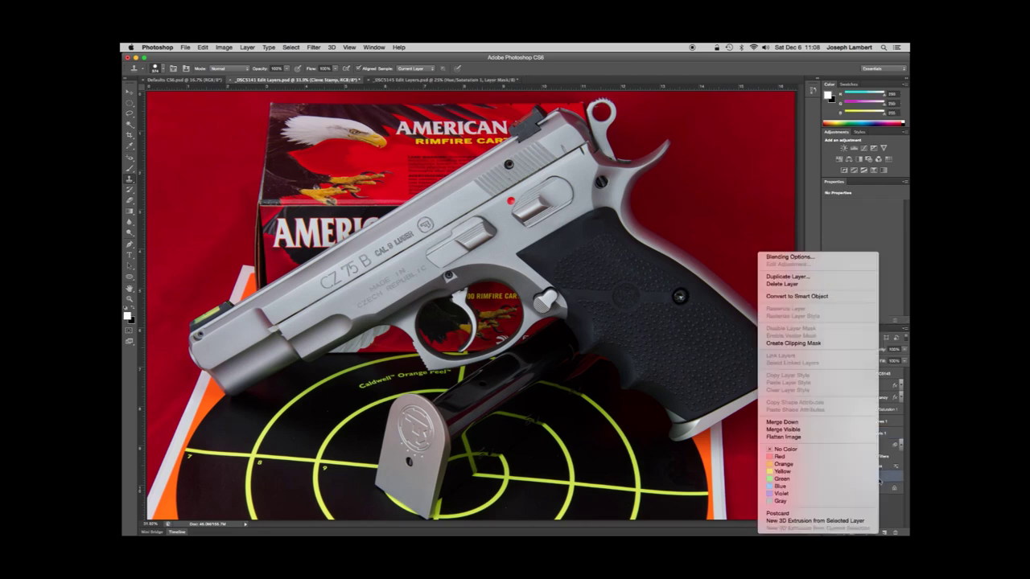
pyautogui.click(844, 276)
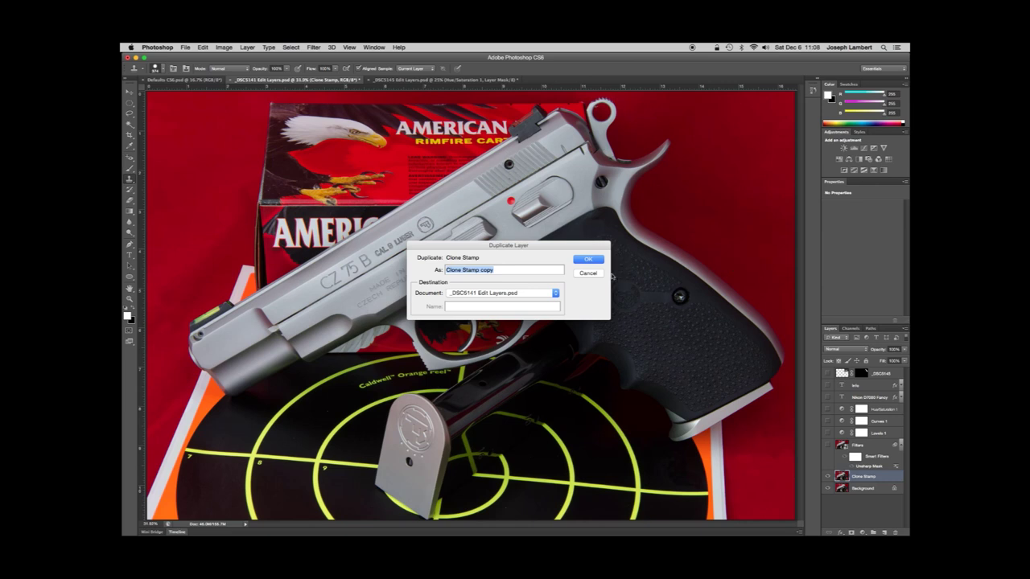
pyautogui.write('Filters')
pyautogui.click(588, 260)
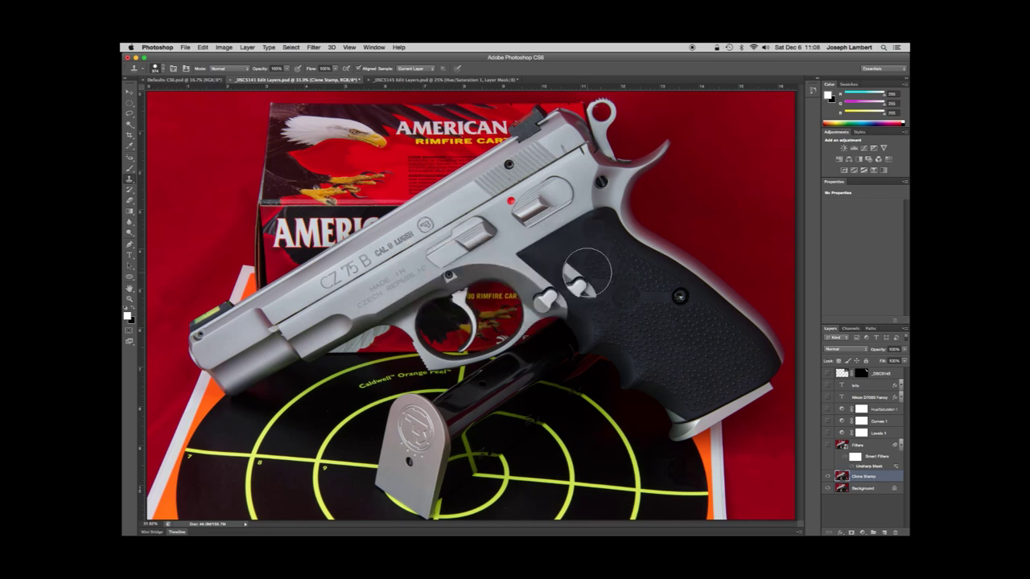
pyautogui.rightClick(868, 489)
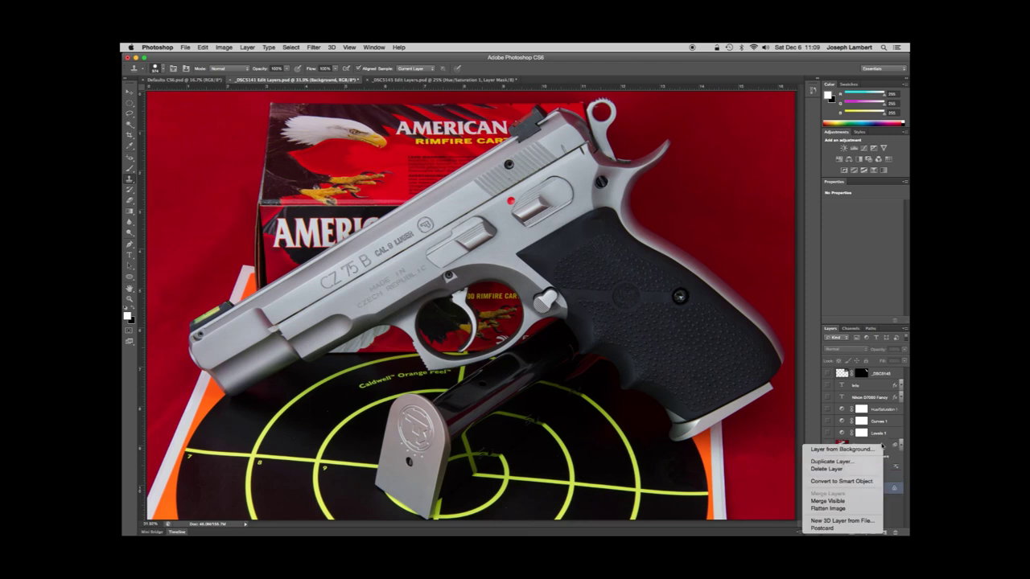
pyautogui.click(887, 445)
# - Select and show the Filters layer and check which filter commands are available for it
pyautogui.click(874, 451)
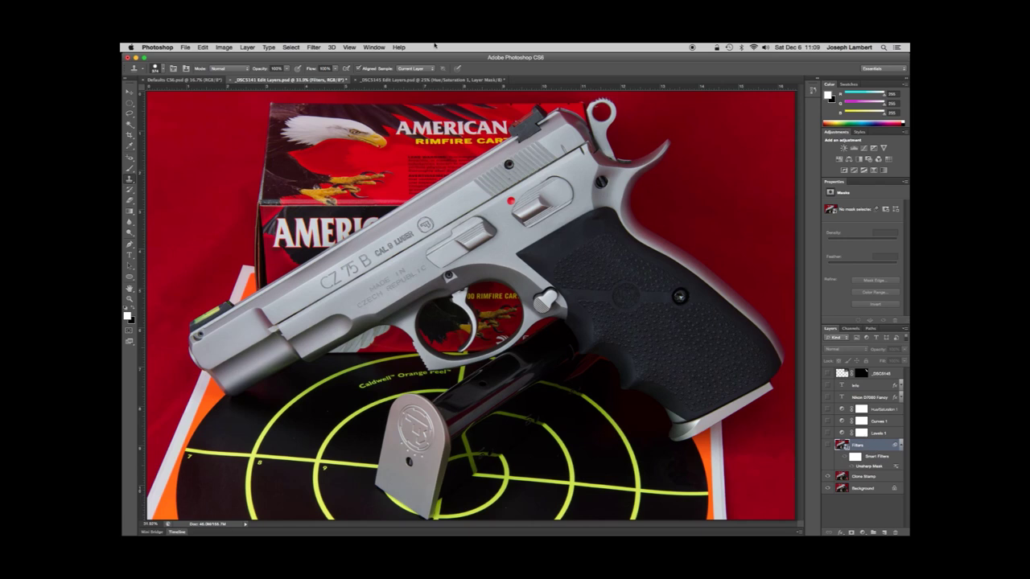
pyautogui.click(313, 47)
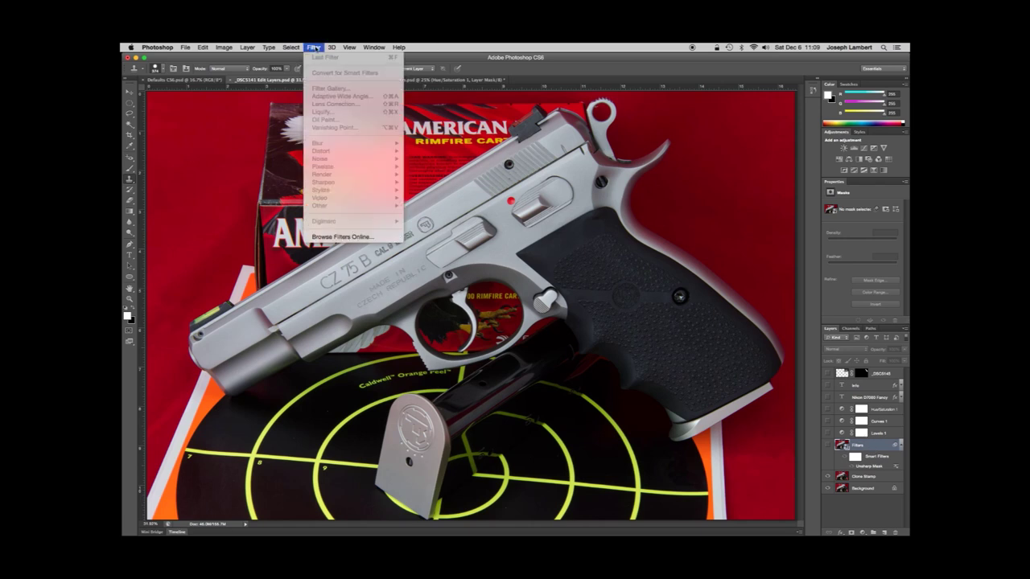
pyautogui.press('Escape')
pyautogui.click(828, 445)
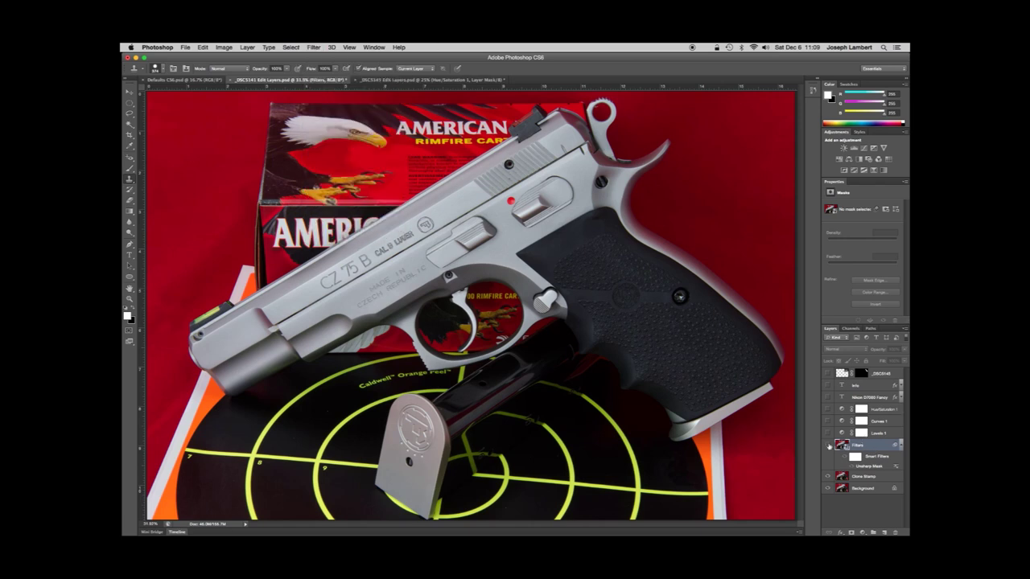
pyautogui.click(316, 46)
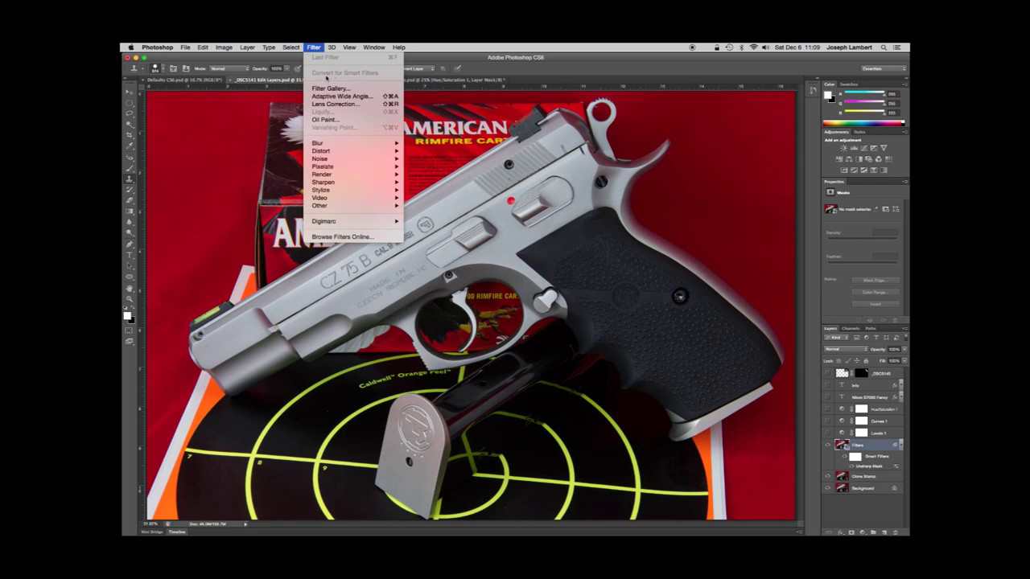
pyautogui.click(325, 77)
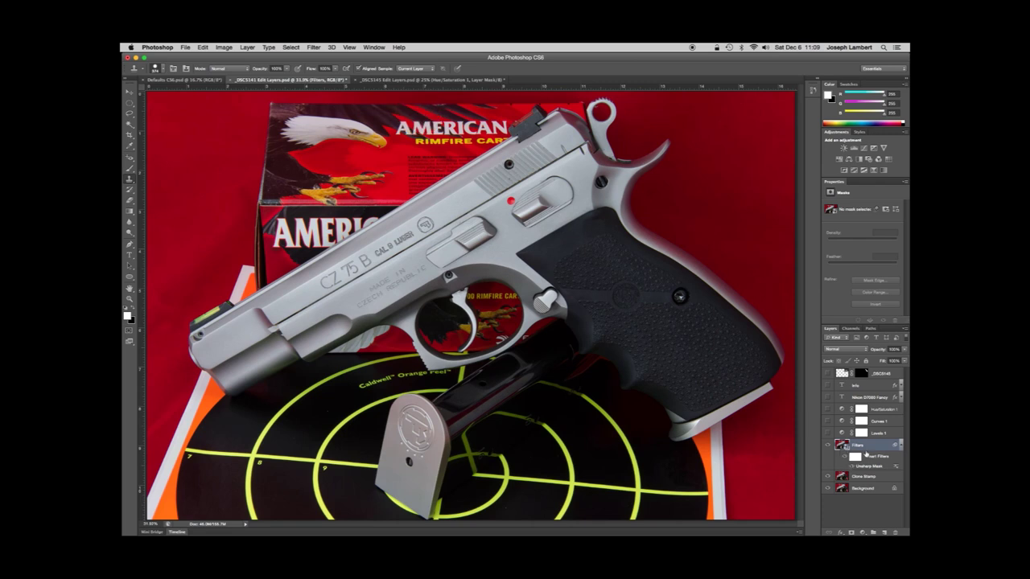
# - Hide the Filters layer, duplicate the Clone Stamp layer as Filters, and convert the copy for Smart Filters
pyautogui.click(851, 467)
pyautogui.rightClick(880, 476)
pyautogui.click(841, 280)
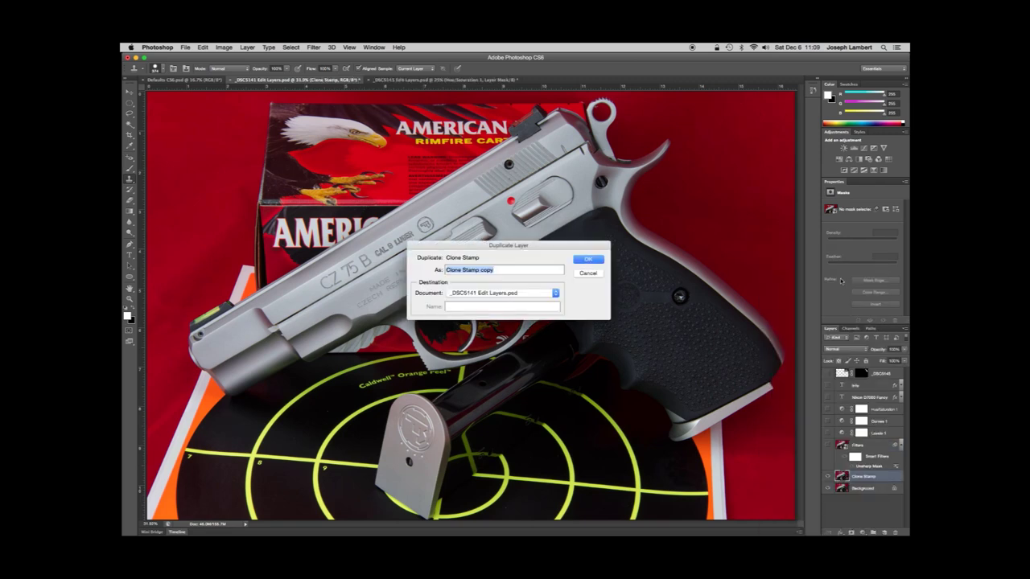
pyautogui.write('Filters')
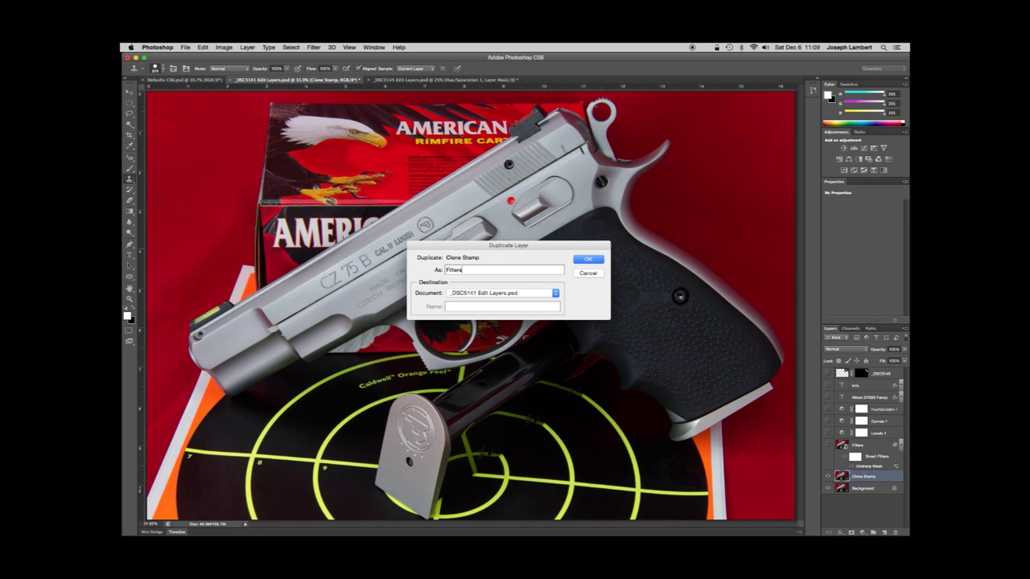
pyautogui.press('Return')
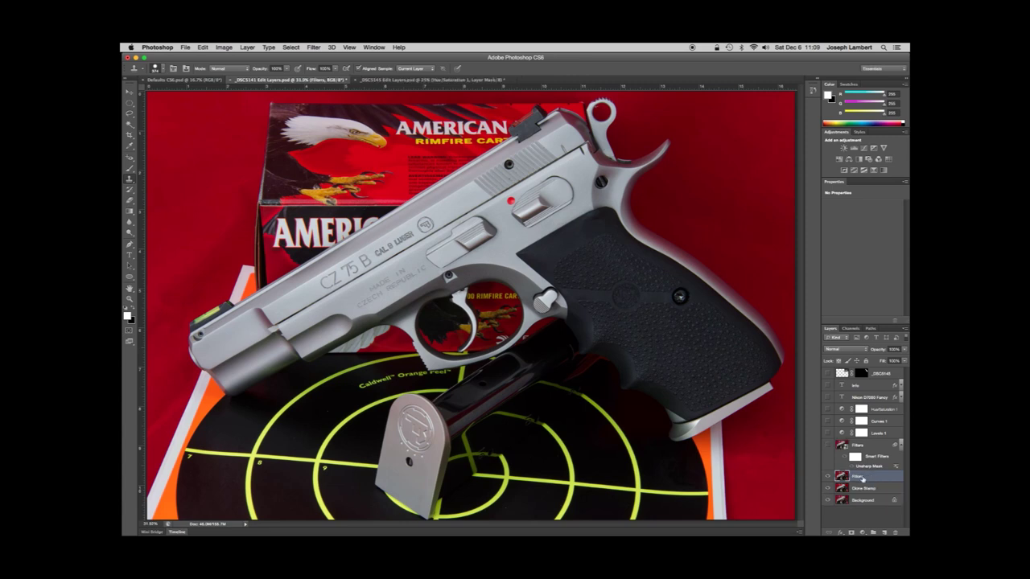
pyautogui.click(314, 47)
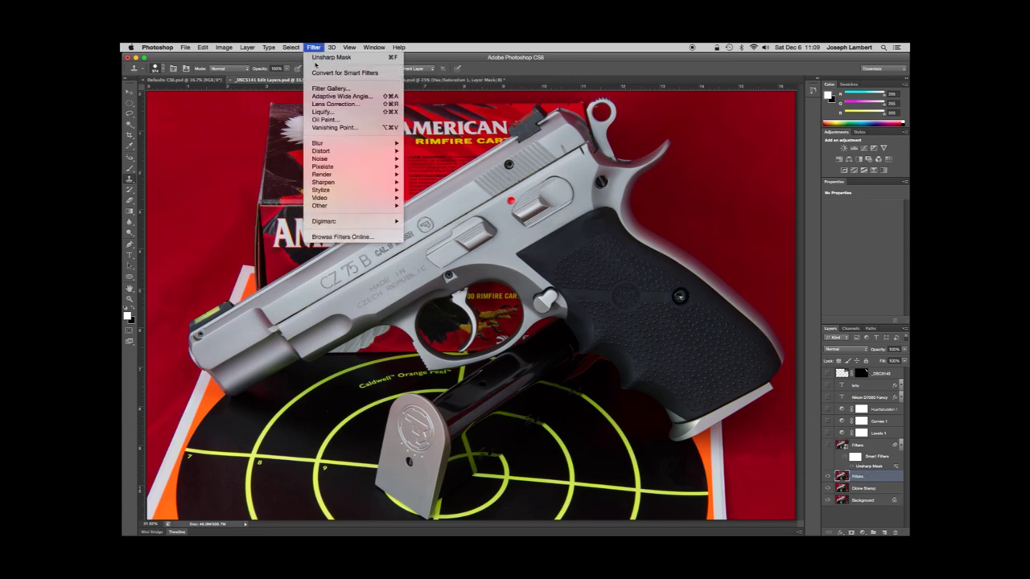
pyautogui.click(518, 272)
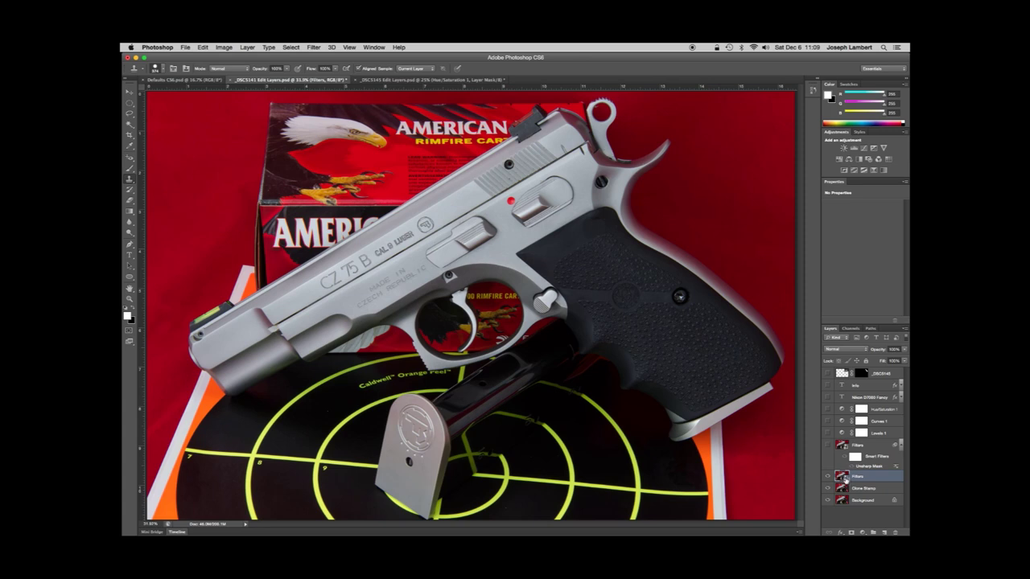
# - Try Unsharp Mask on the converted Filters copy, lowering and raising the sharpening amount
pyautogui.click(313, 47)
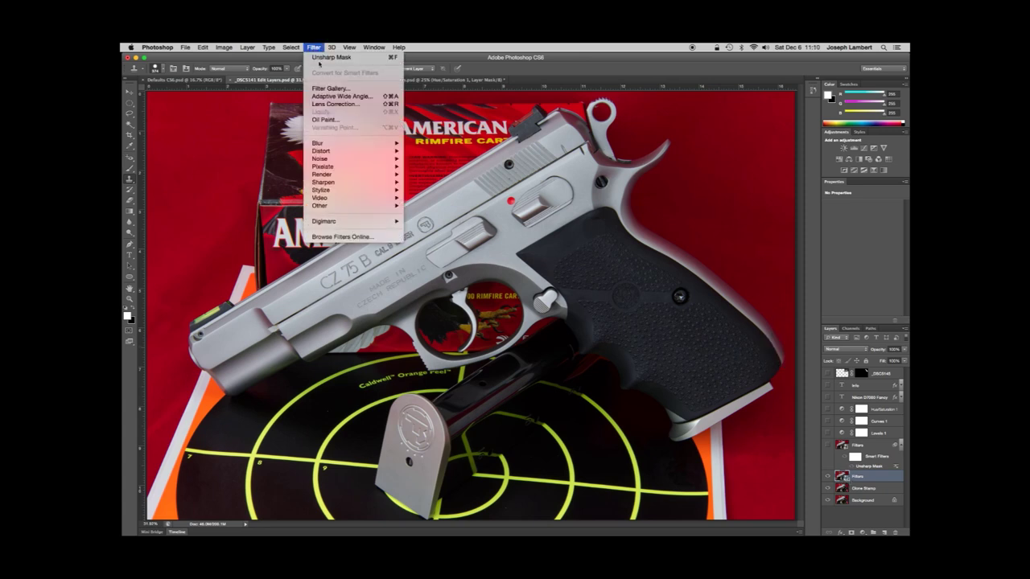
pyautogui.moveTo(339, 183)
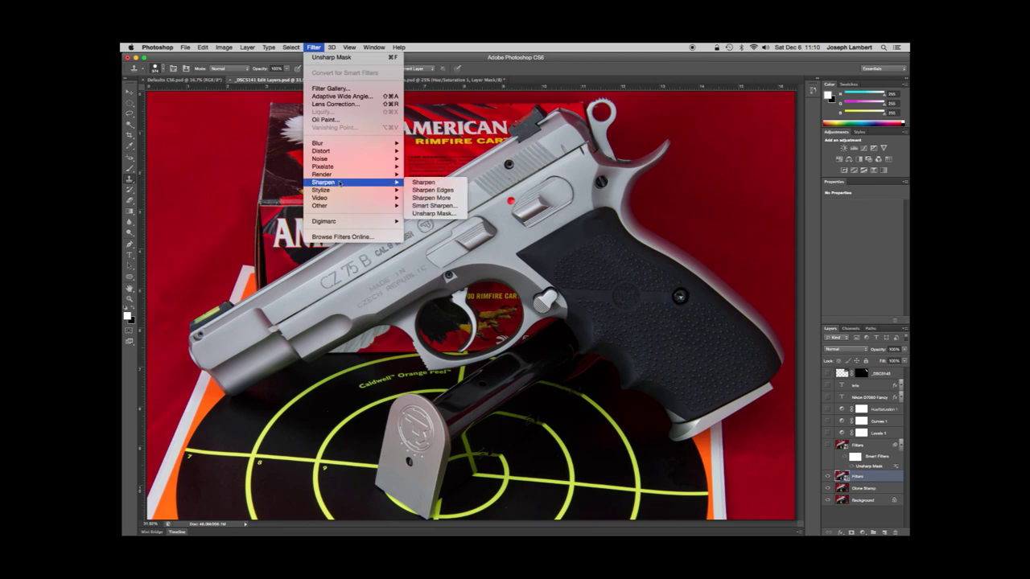
pyautogui.click(432, 213)
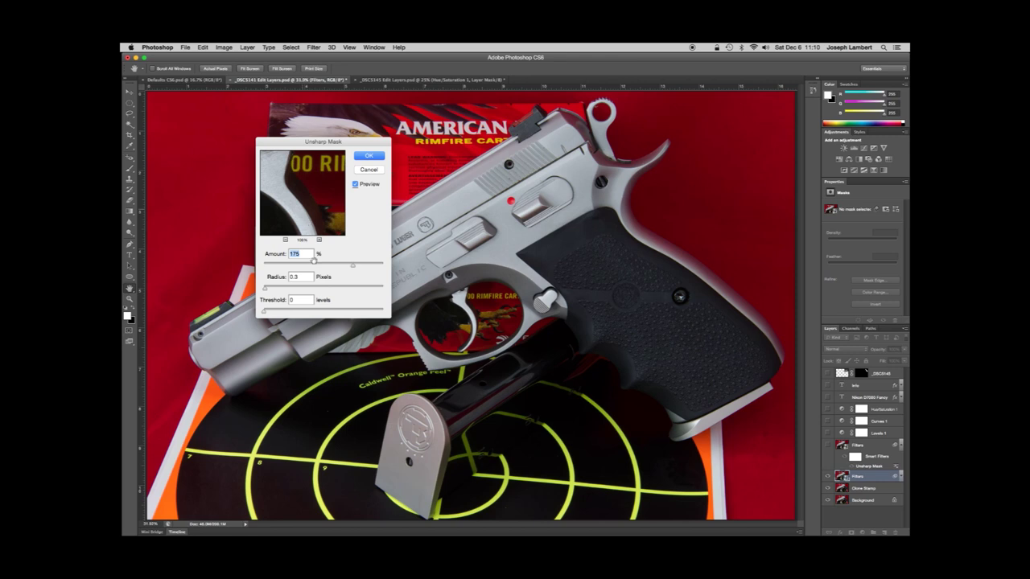
pyautogui.moveTo(354, 268); pyautogui.dragTo(313, 269)
pyautogui.moveTo(314, 267); pyautogui.dragTo(344, 273)
pyautogui.click(367, 155)
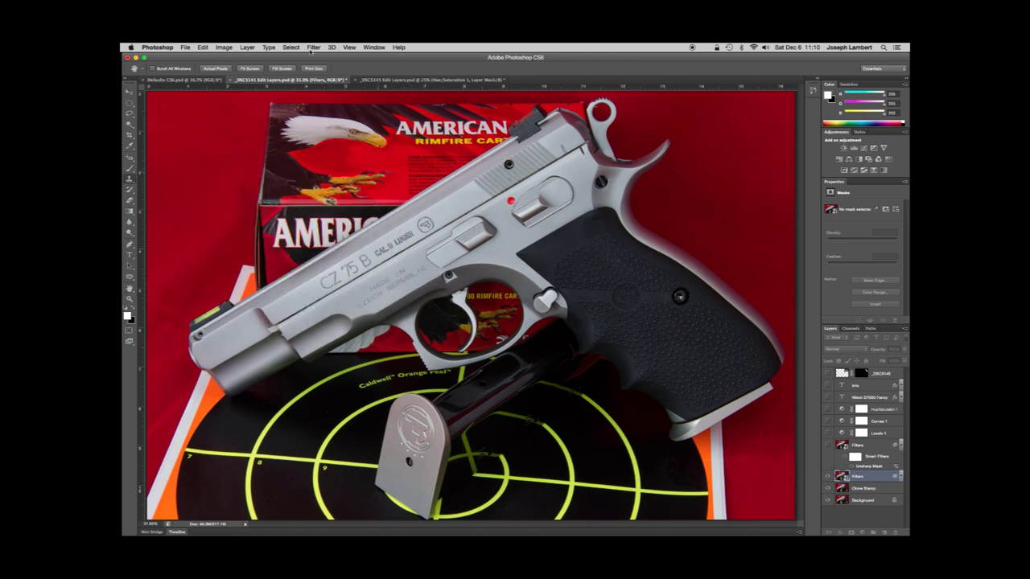
pyautogui.click(313, 48)
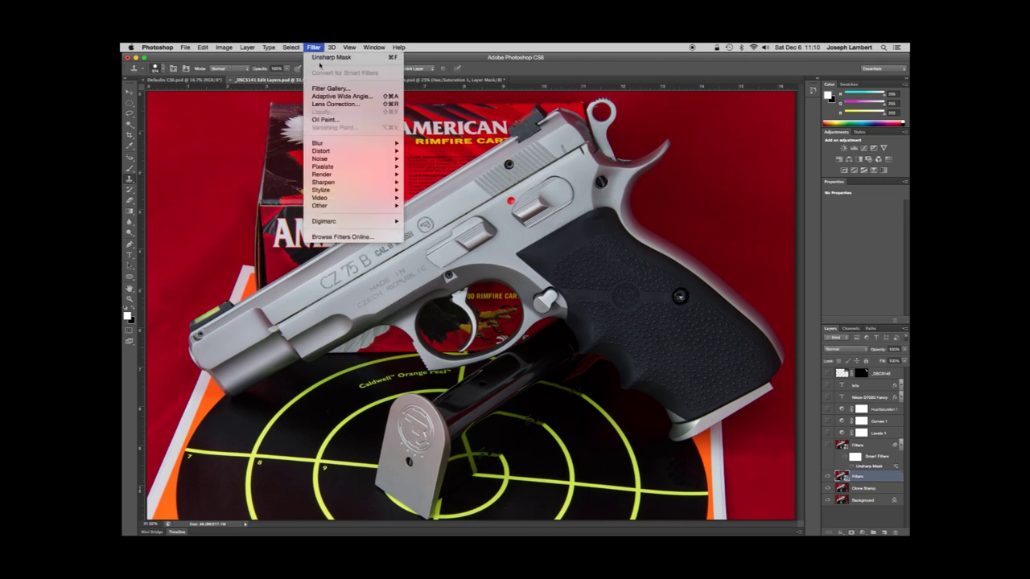
pyautogui.click(319, 58)
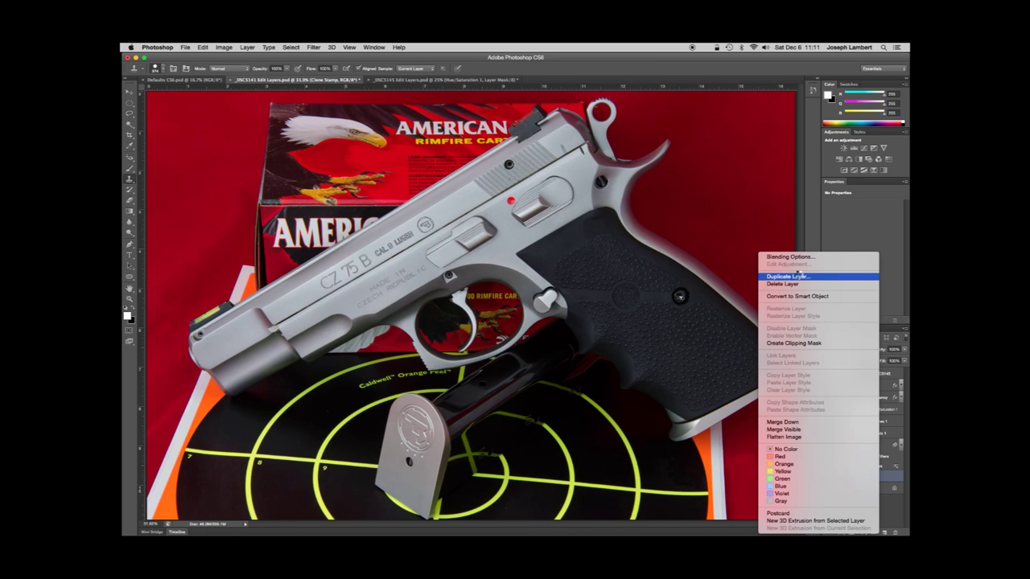
pyautogui.click(799, 277)
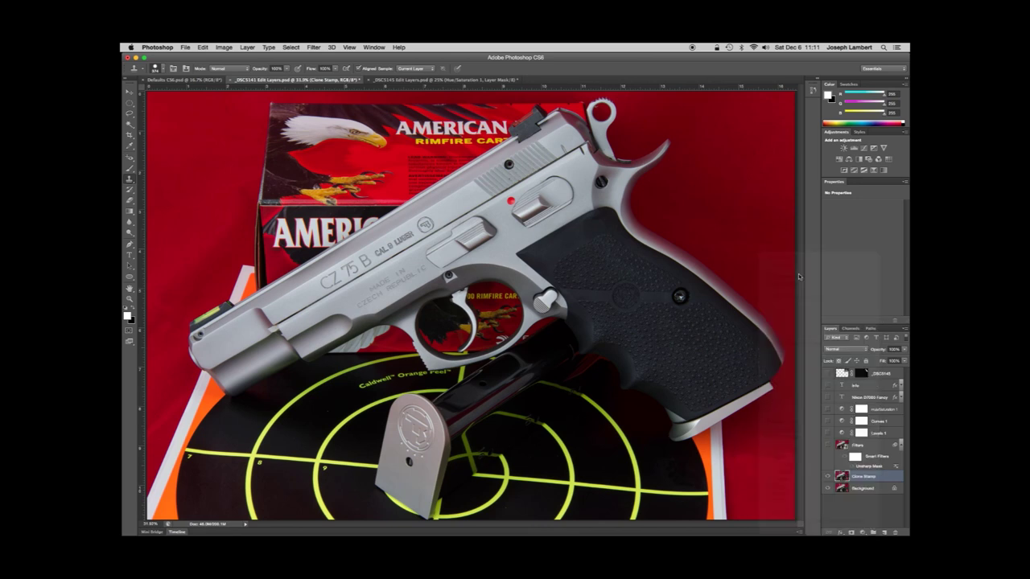
pyautogui.write('Fi')
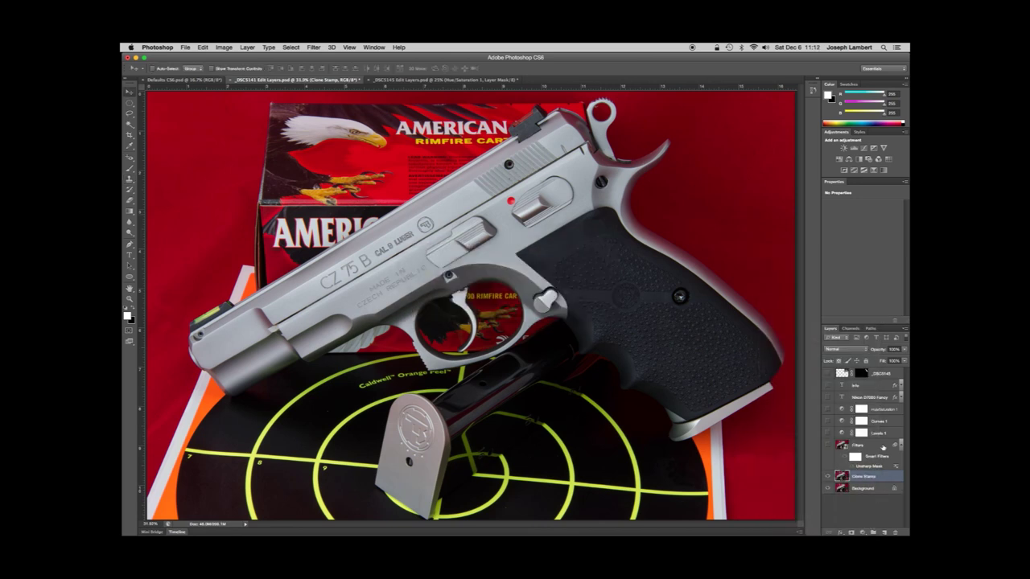
# - Select the original Filters layer with its Unsharp Mask and compare the photo with it hidden and shown
pyautogui.click(883, 445)
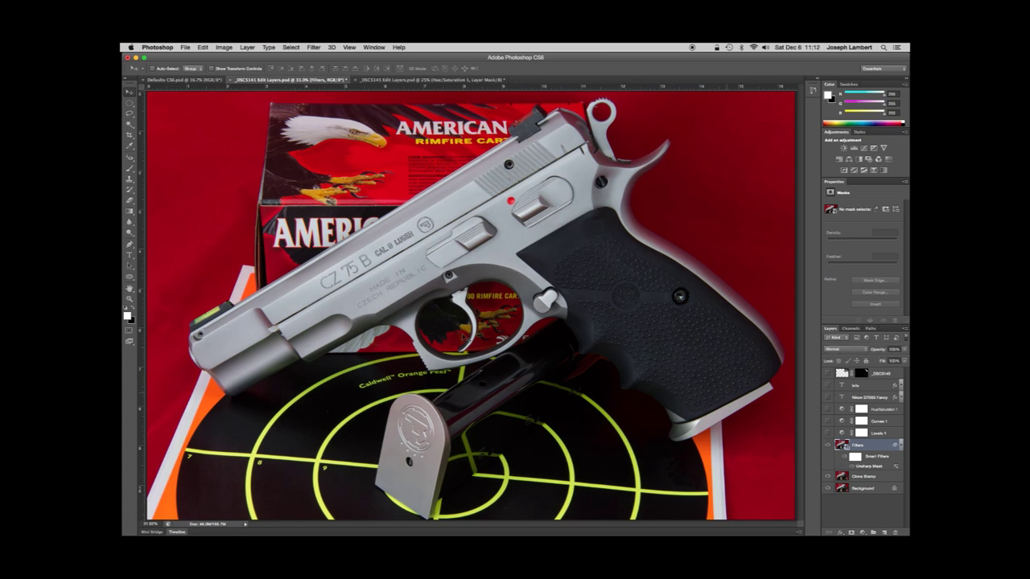
pyautogui.click(828, 445)
pyautogui.click(828, 447)
# - Show the Levels 1 adjustment layer and try out its white and black input levels
pyautogui.click(892, 435)
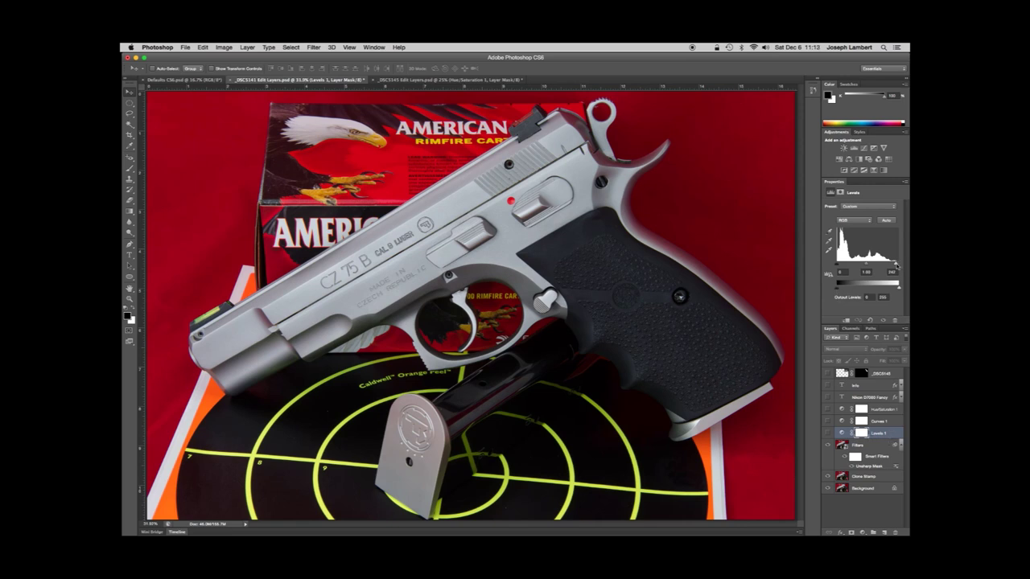
pyautogui.click(895, 264)
pyautogui.moveTo(895, 265); pyautogui.dragTo(876, 264)
pyautogui.moveTo(875, 264); pyautogui.dragTo(896, 265)
pyautogui.click(828, 433)
pyautogui.moveTo(898, 265)
pyautogui.mouseDown()
pyautogui.moveTo(815, 276)
pyautogui.moveTo(895, 276)
pyautogui.mouseUp()
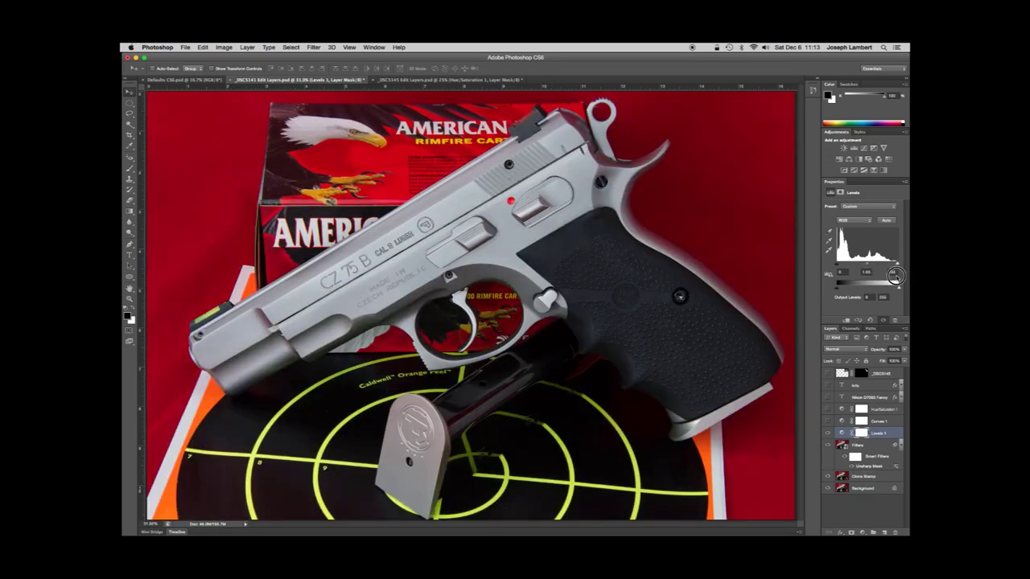
pyautogui.moveTo(838, 270); pyautogui.dragTo(866, 267)
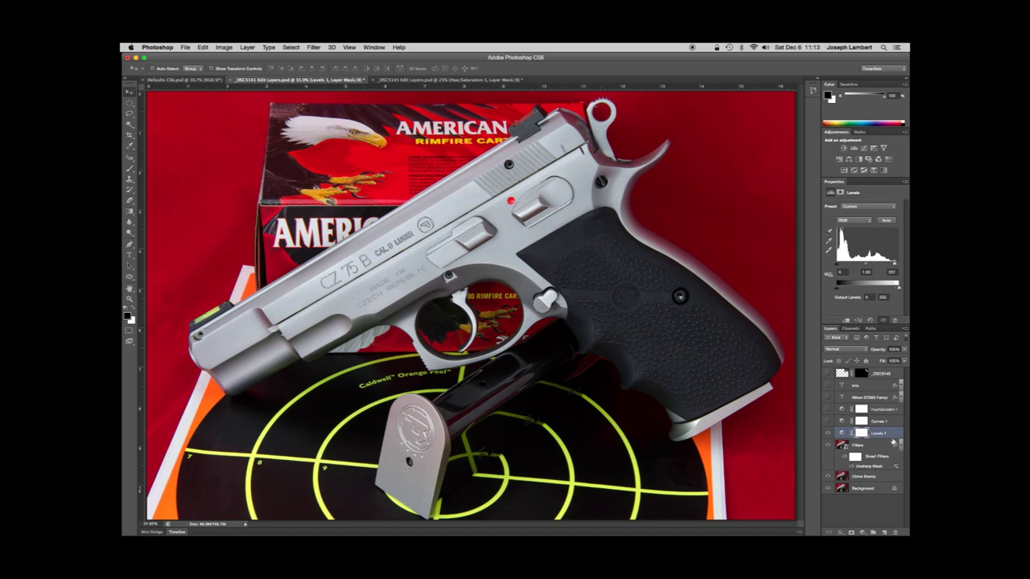
# - Try the Lighten Shadows and Midtones Brighter presets on the Levels 1 adjustment
pyautogui.click(893, 208)
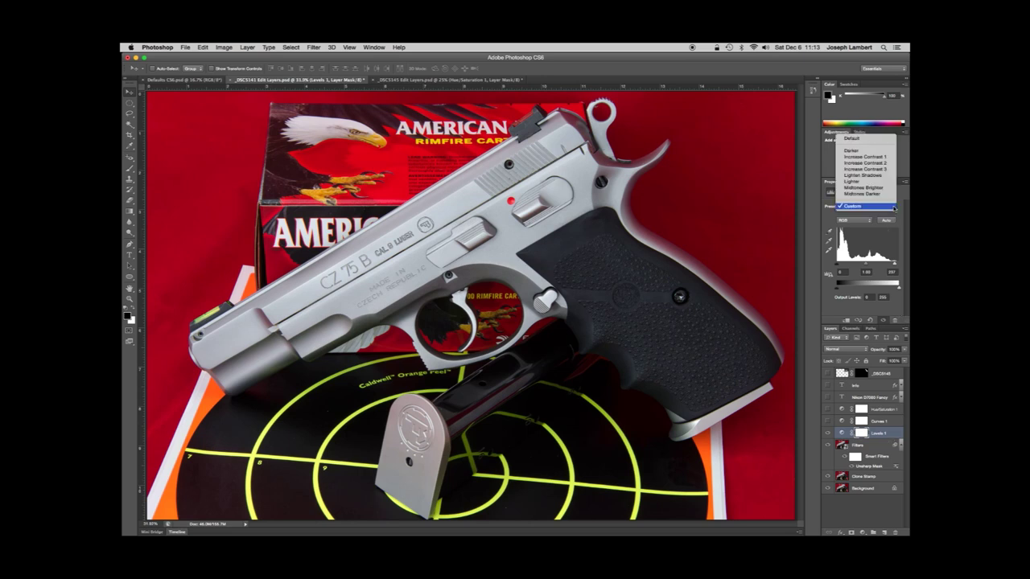
pyautogui.click(862, 176)
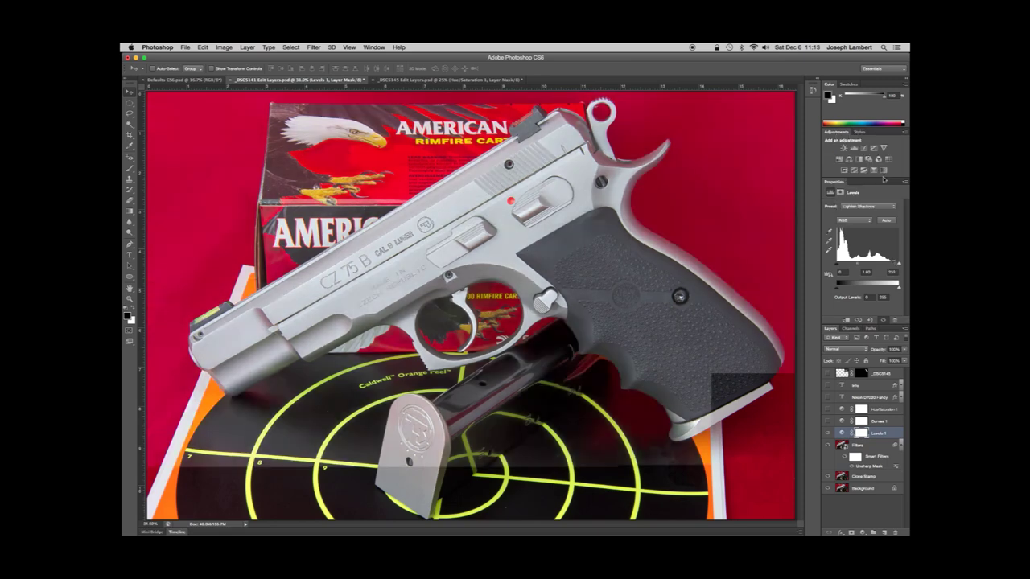
pyautogui.click(881, 206)
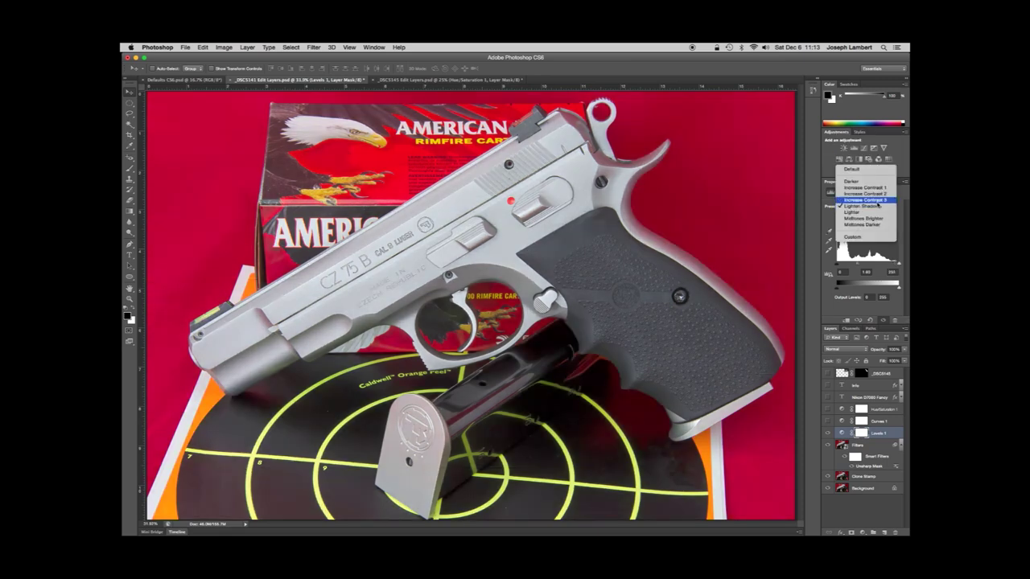
pyautogui.click(877, 218)
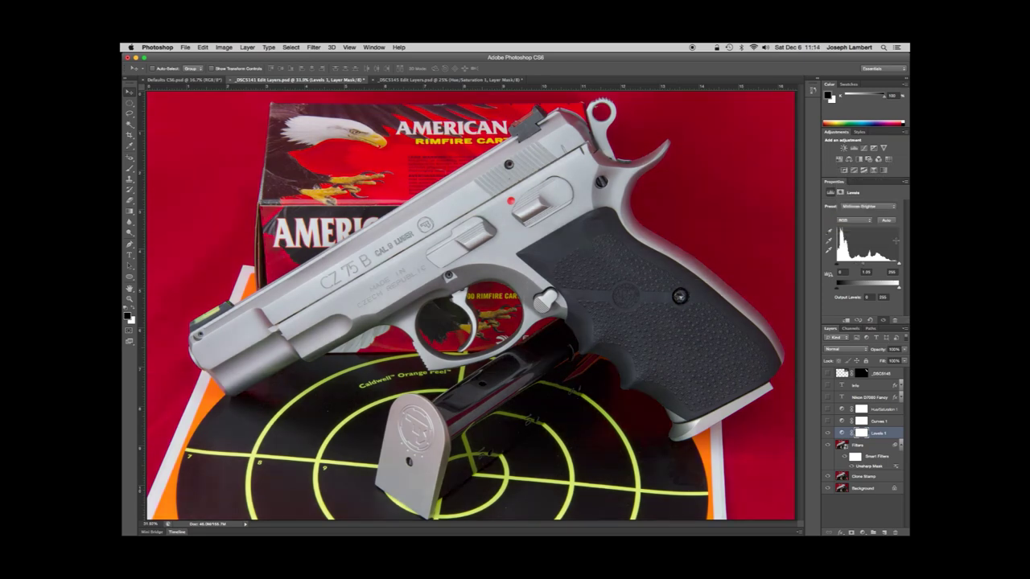
# - Reset Levels 1 to the Default preset and lower its white input level slightly to brighten the highlights
pyautogui.click(894, 213)
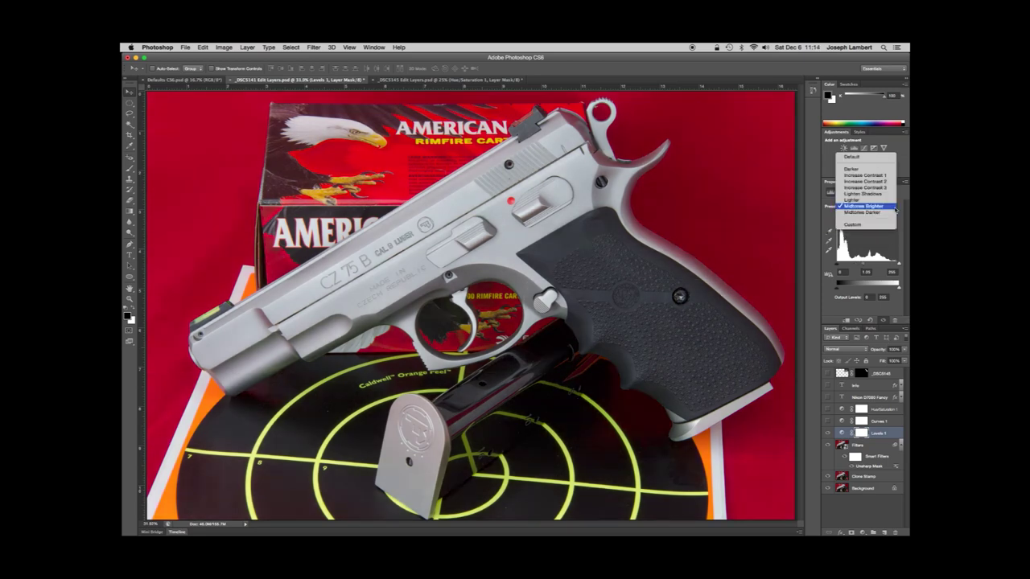
pyautogui.click(865, 158)
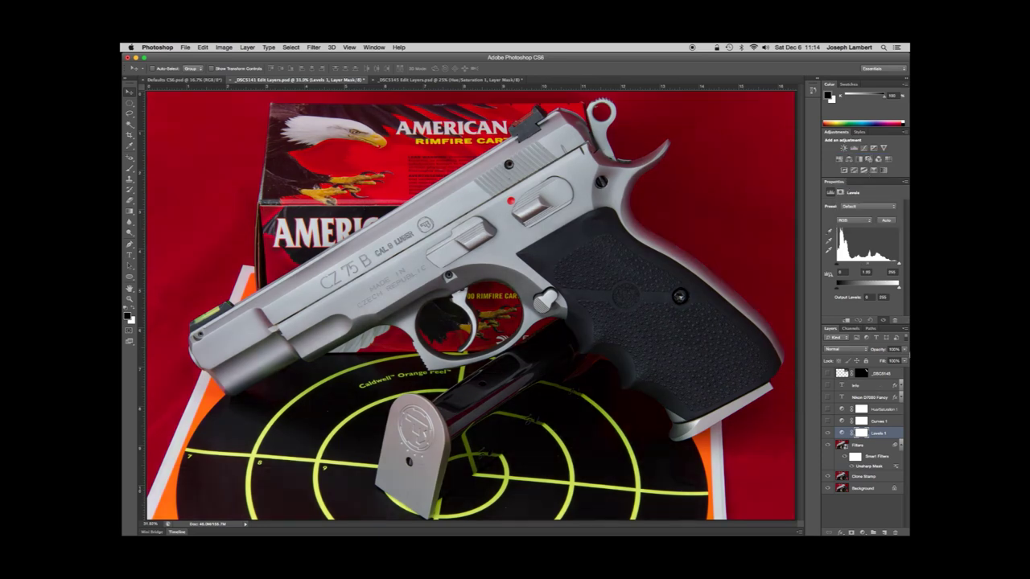
pyautogui.moveTo(899, 262); pyautogui.dragTo(897, 265)
pyautogui.moveTo(897, 264); pyautogui.dragTo(894, 264)
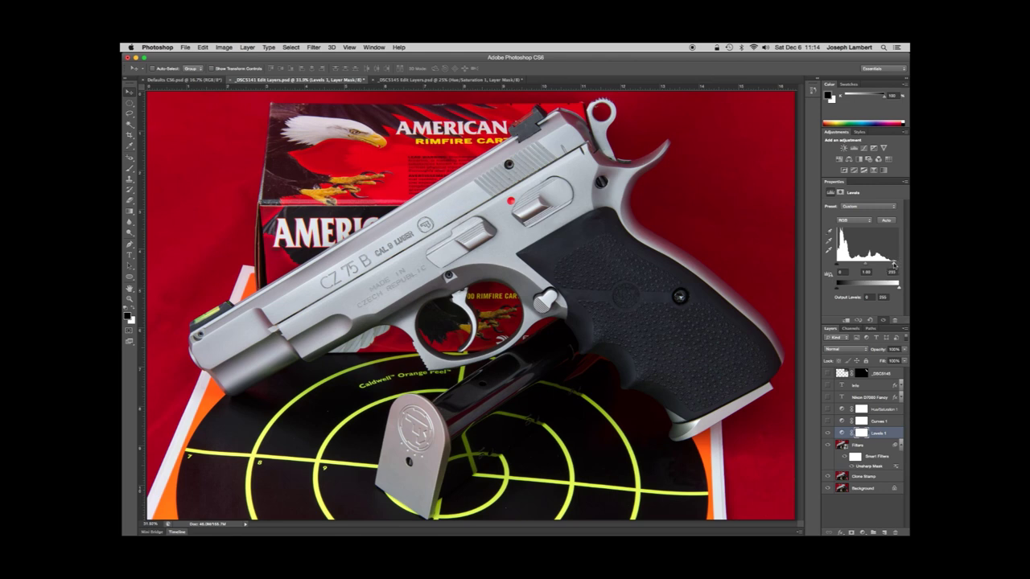
# - Show the Curves 1 adjustment layer and try its Color Negative, Cross Process and Medium Contrast presets
pyautogui.click(896, 420)
pyautogui.click(896, 419)
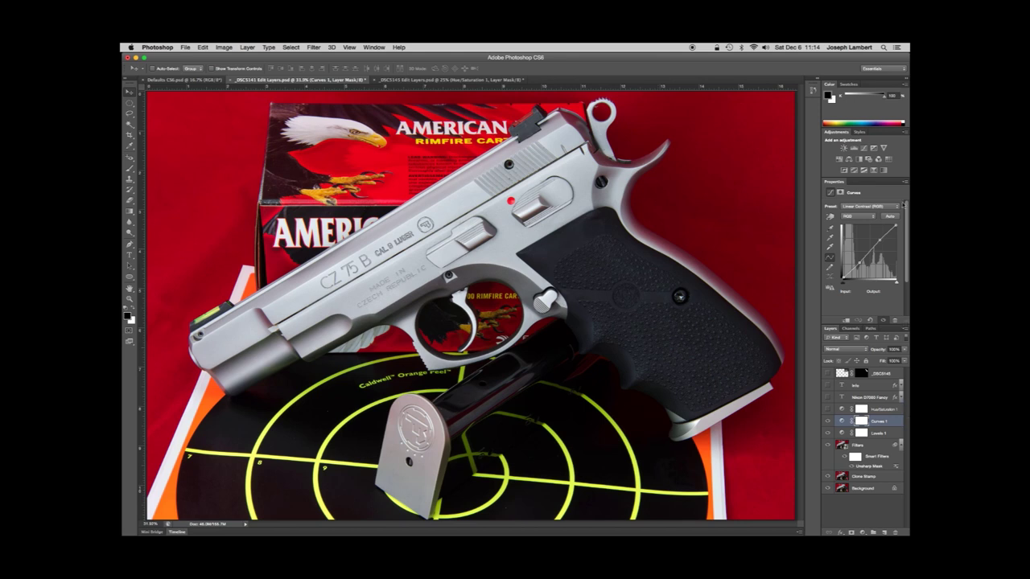
pyautogui.click(897, 210)
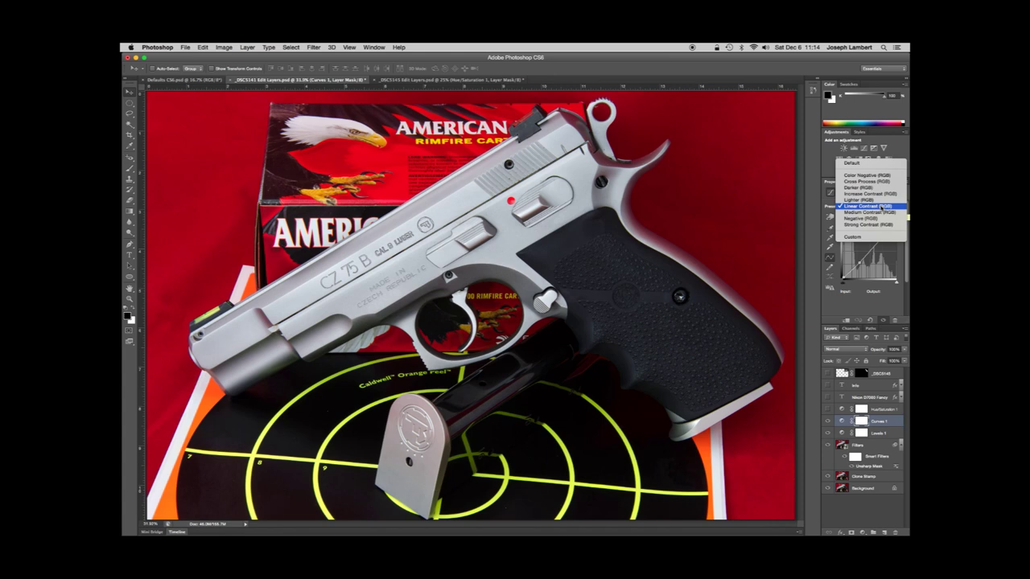
pyautogui.click(874, 175)
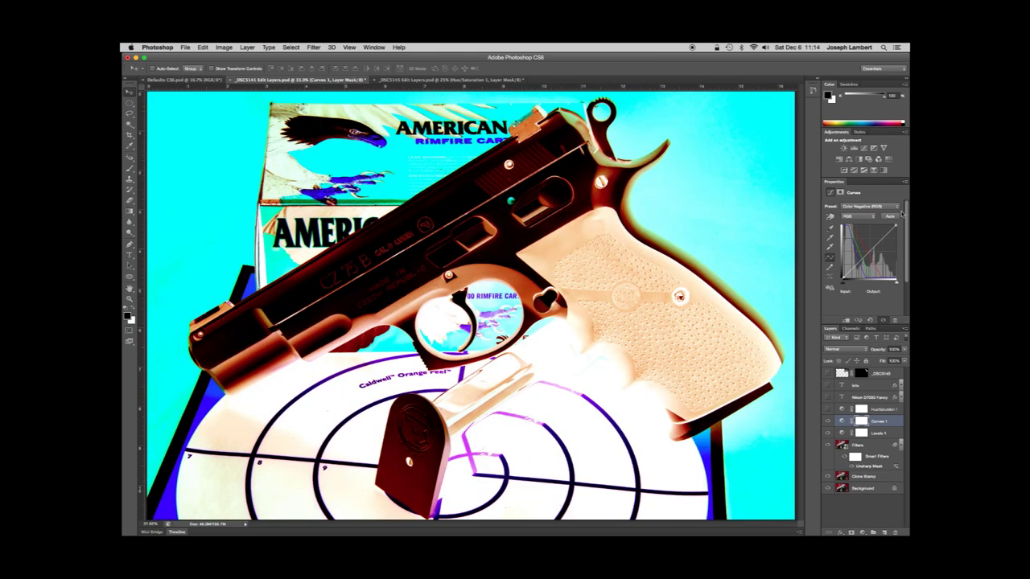
pyautogui.click(896, 208)
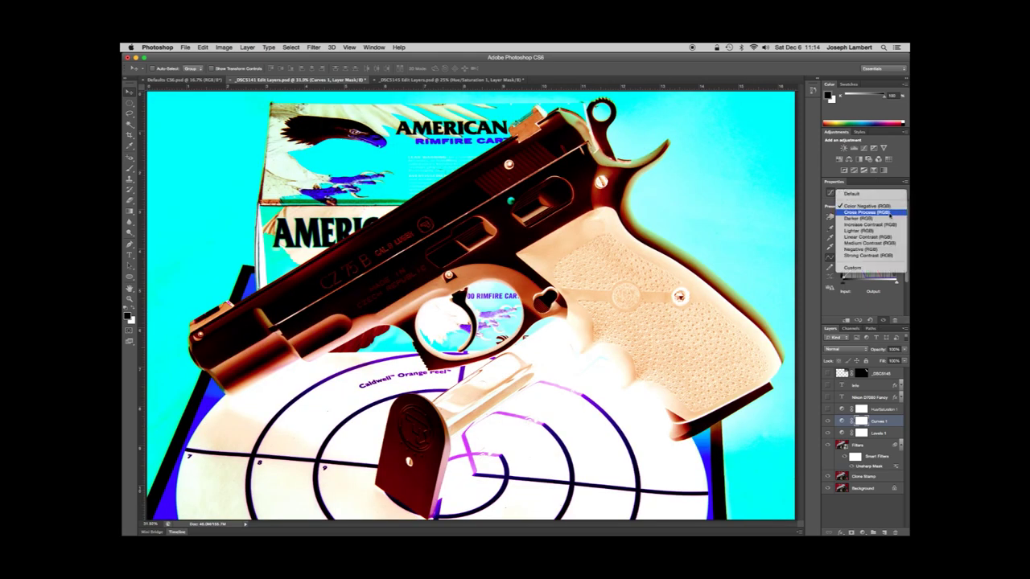
pyautogui.click(890, 215)
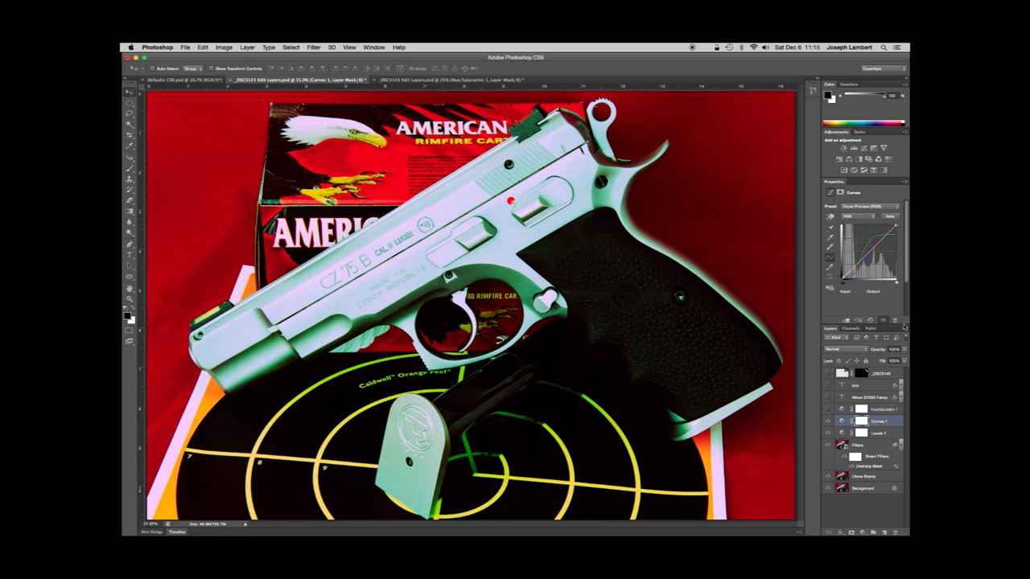
pyautogui.click(895, 209)
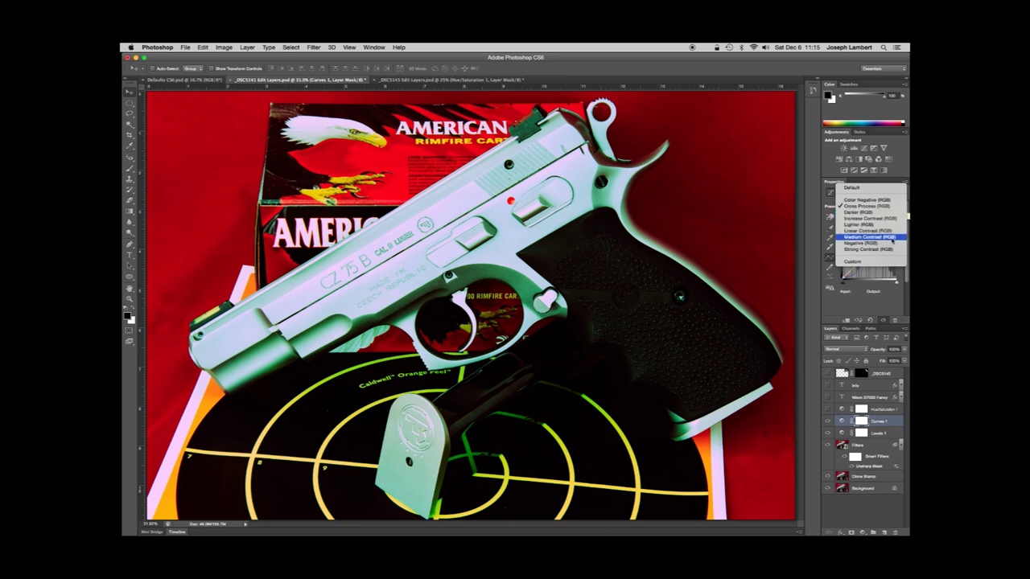
pyautogui.click(891, 238)
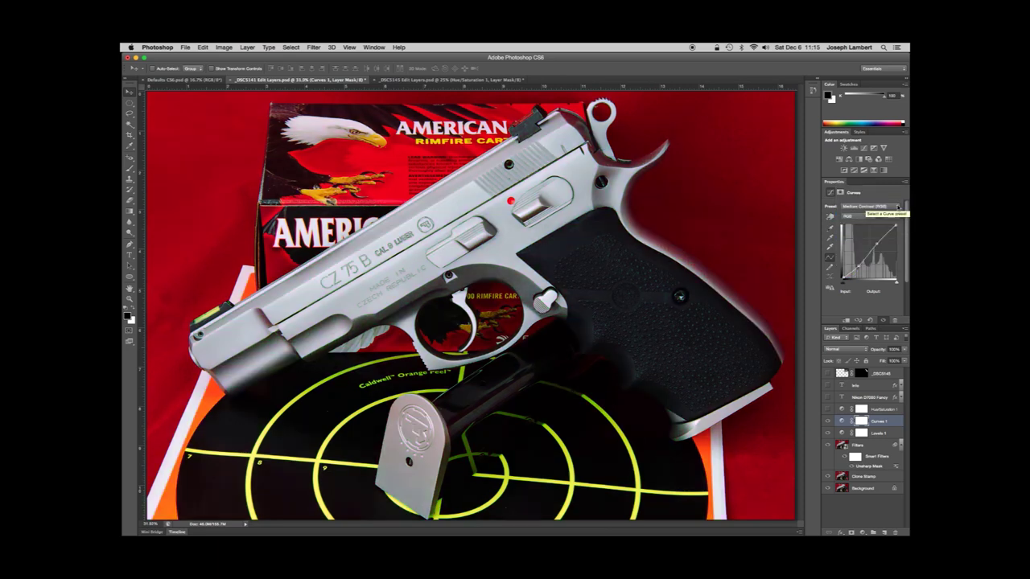
# - Apply the Linear Contrast preset to Curves 1 and compare the photo with the layer hidden and shown
pyautogui.click(898, 206)
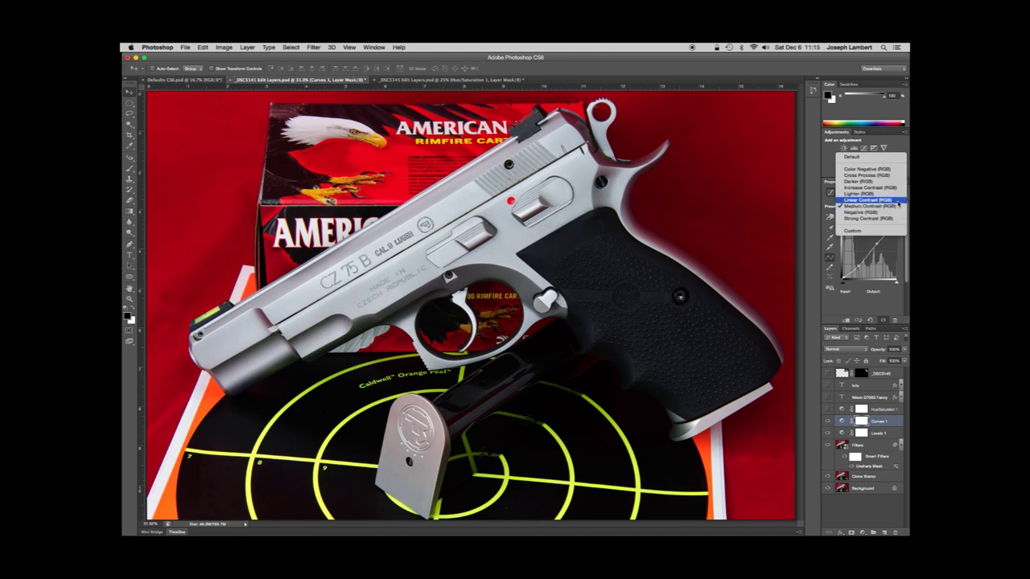
pyautogui.click(898, 201)
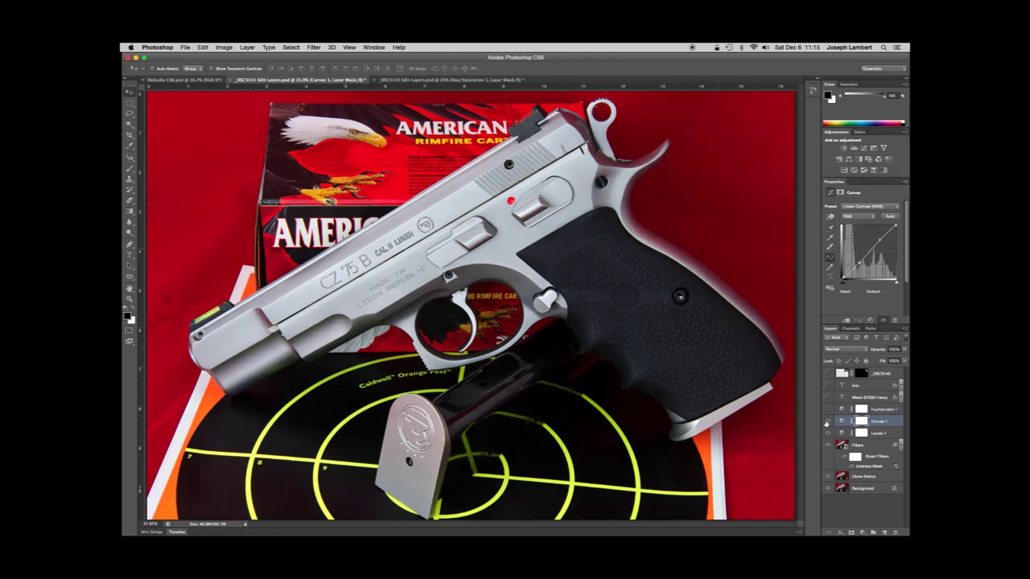
pyautogui.click(827, 421)
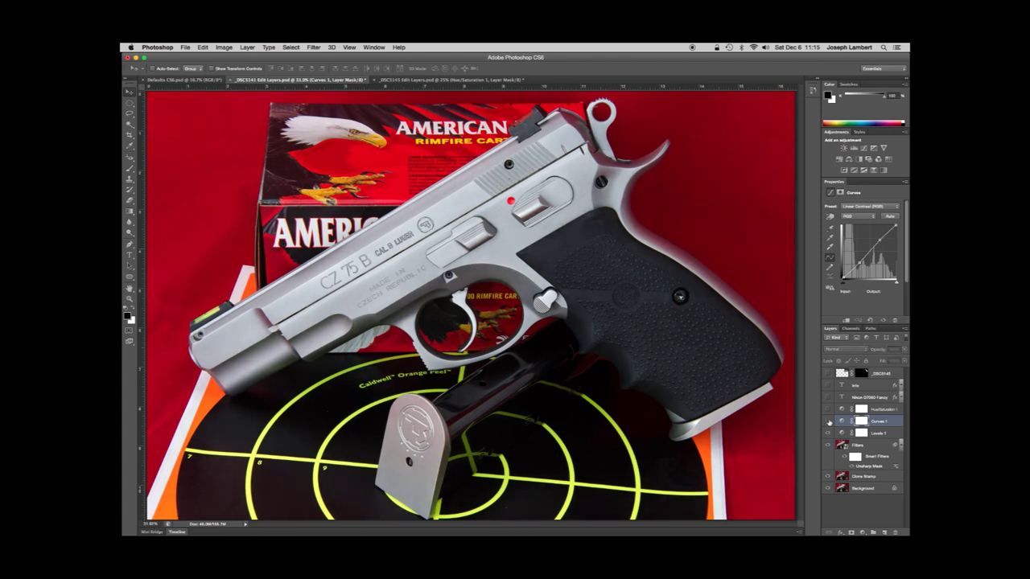
pyautogui.click(829, 421)
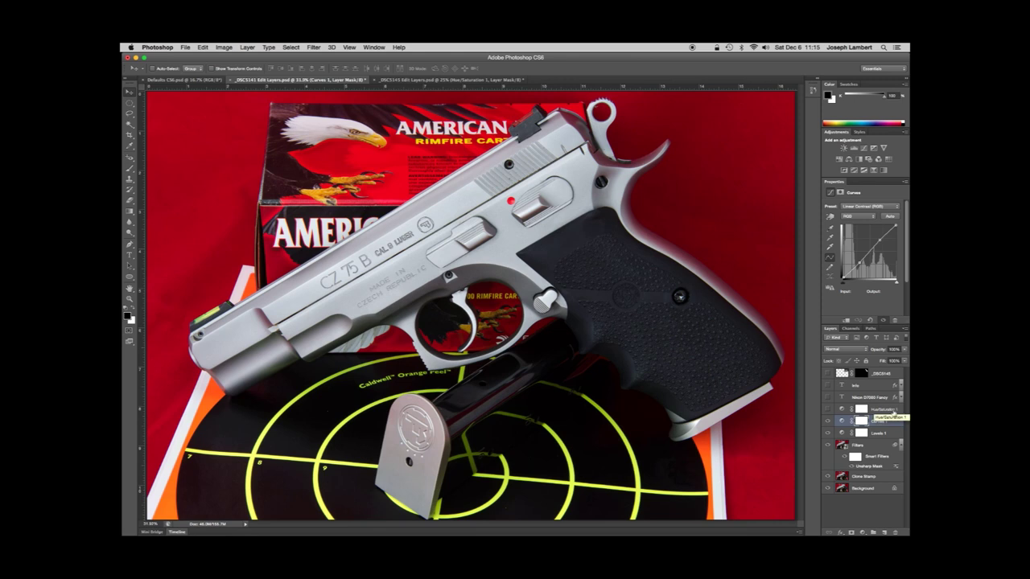
# - Select and show the Hue/Saturation 1 adjustment layer and look through its available presets
pyautogui.click(891, 410)
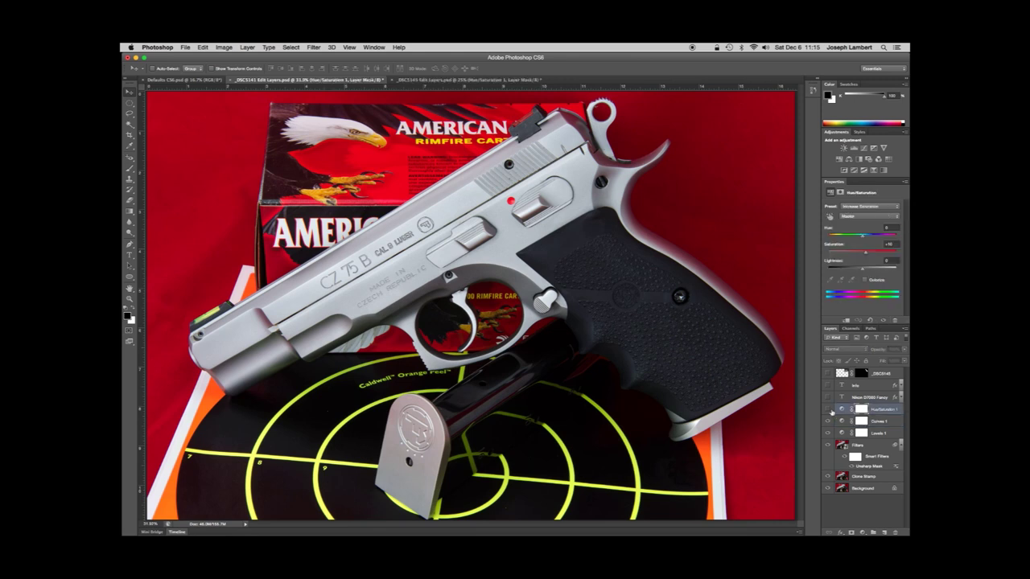
pyautogui.click(830, 410)
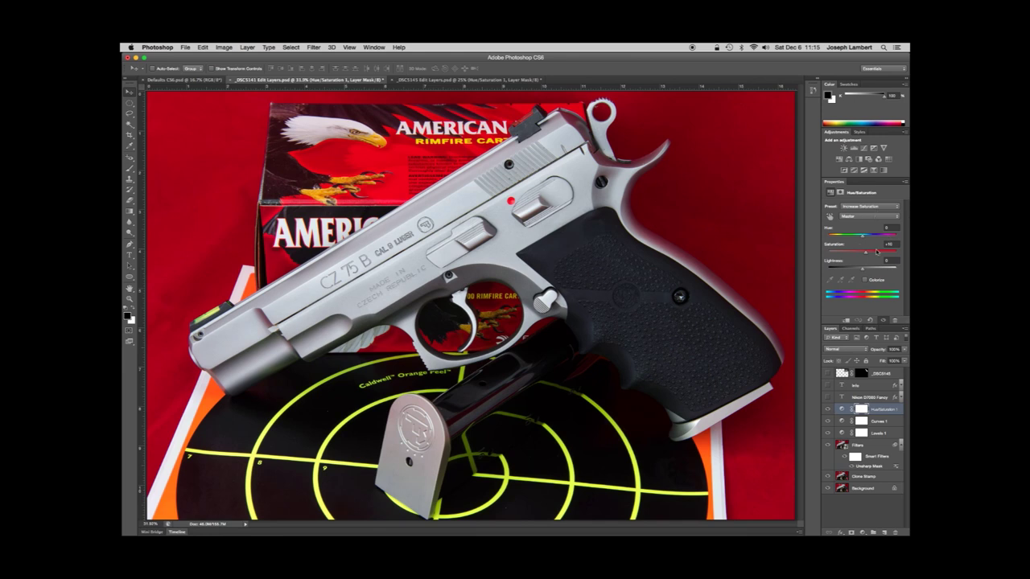
pyautogui.click(875, 207)
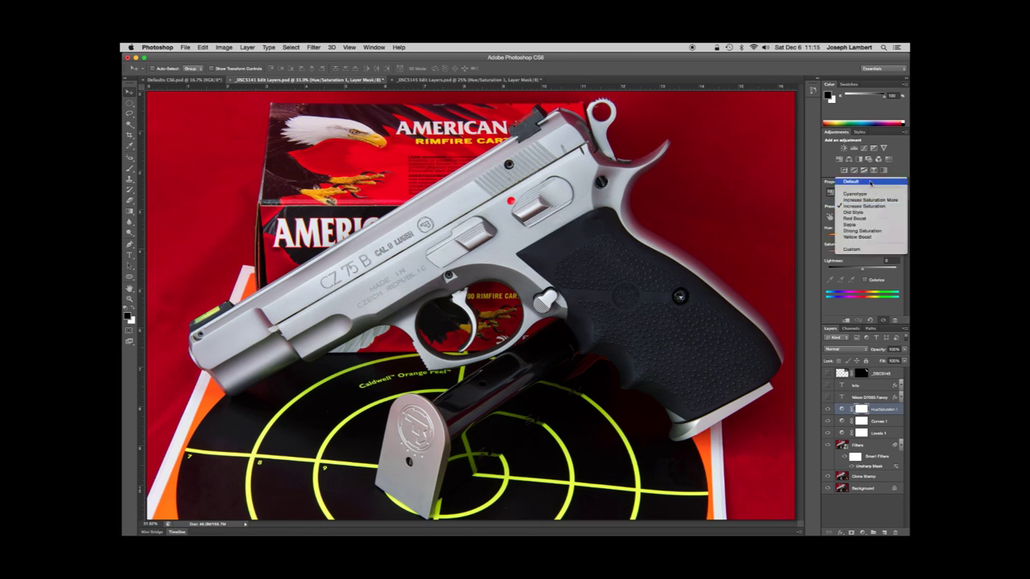
pyautogui.click(900, 276)
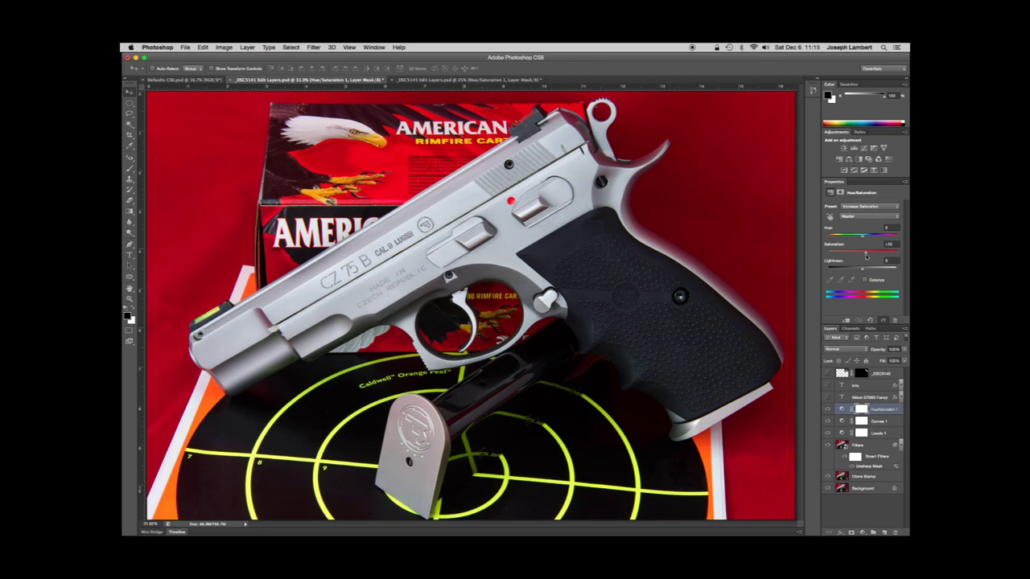
# - Try the Hue/Saturation 1 master saturation at +100 and -100 and restore the Increase Saturation preset
pyautogui.click(866, 255)
pyautogui.moveTo(866, 255); pyautogui.dragTo(863, 255)
pyautogui.moveTo(861, 255); pyautogui.dragTo(901, 257)
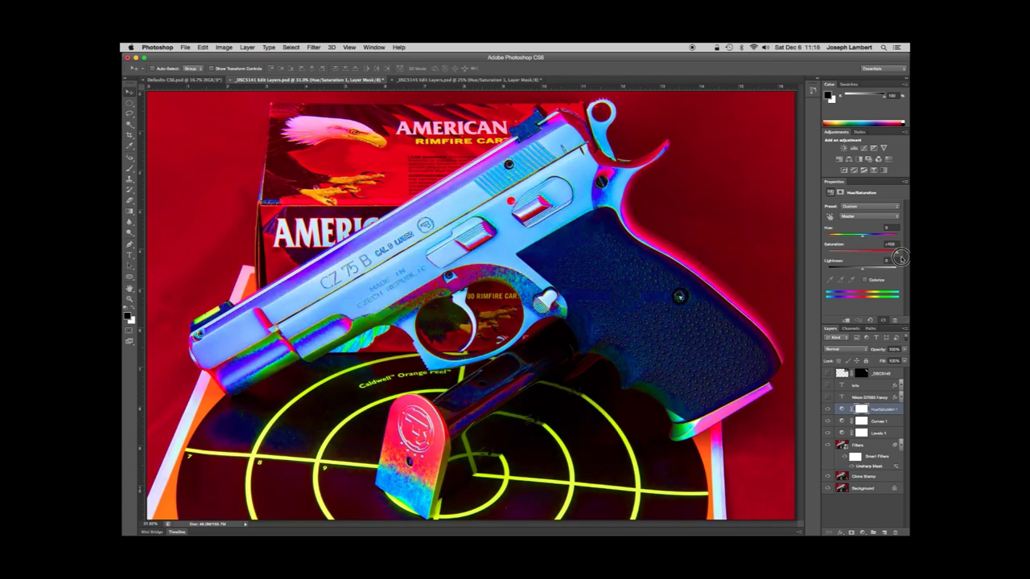
pyautogui.moveTo(900, 256); pyautogui.dragTo(819, 254)
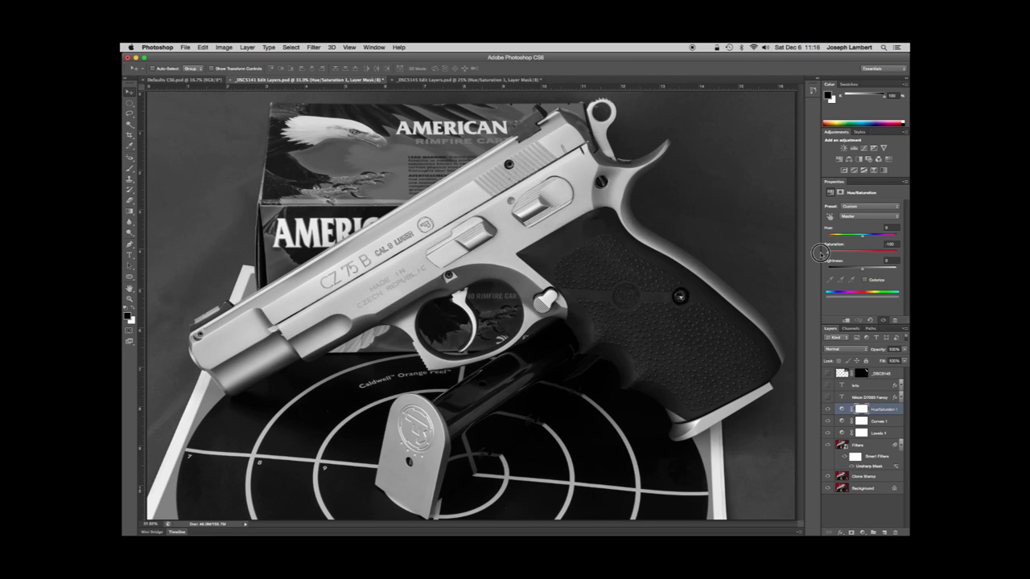
pyautogui.moveTo(824, 252); pyautogui.dragTo(861, 252)
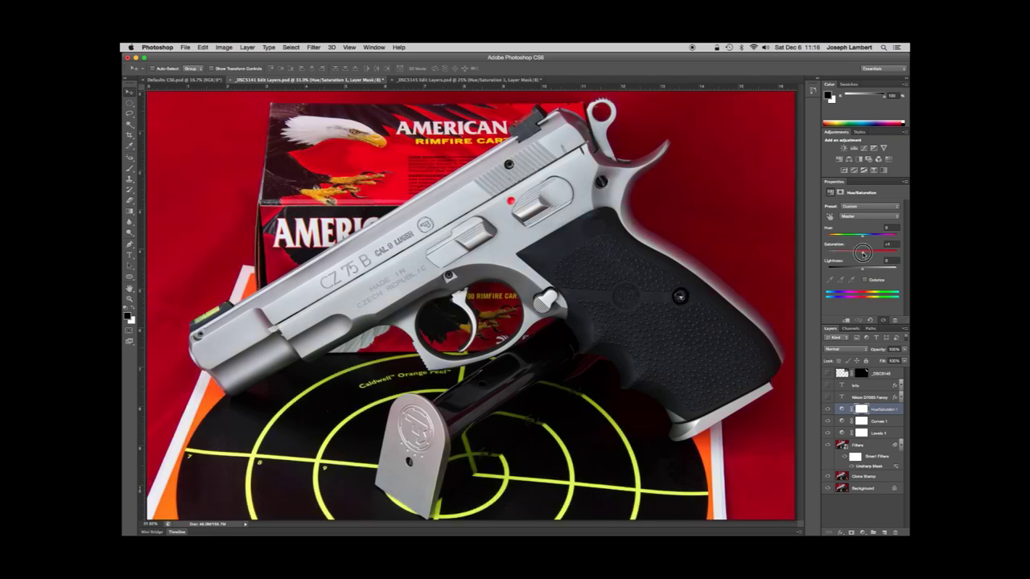
pyautogui.click(876, 208)
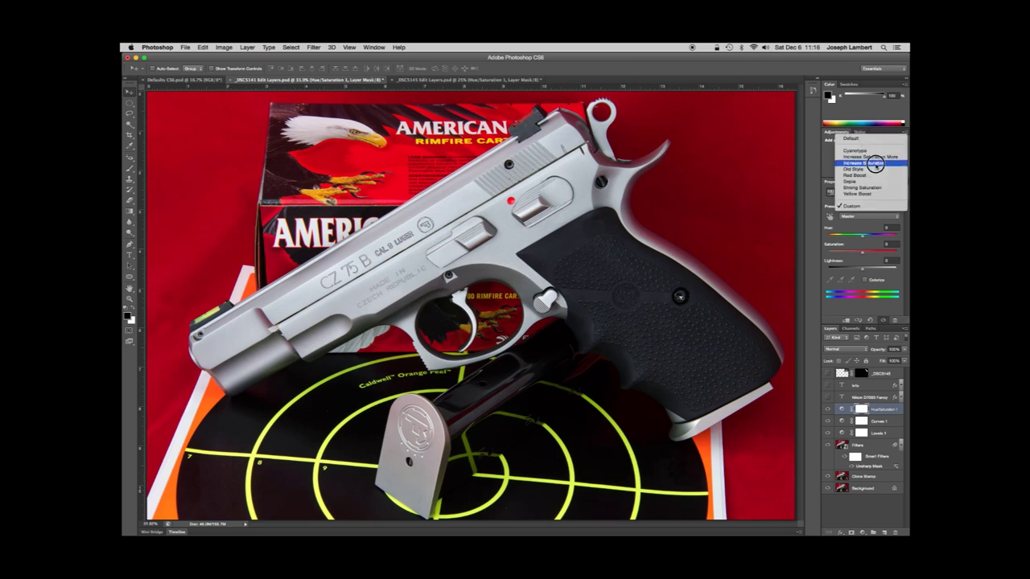
pyautogui.click(875, 163)
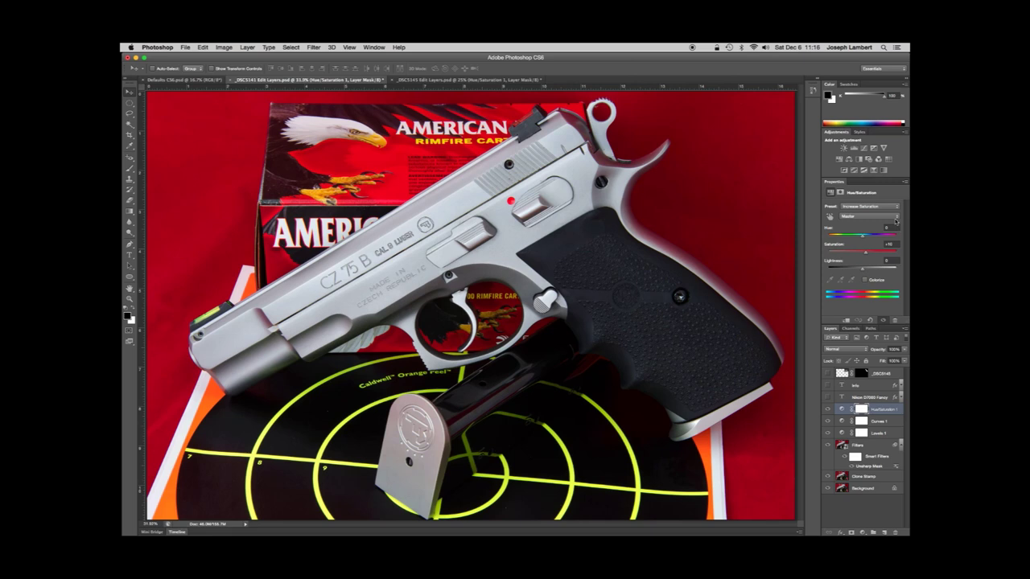
# - Switch the Hue/Saturation 1 adjustment to the Reds range and set its saturation to -100
pyautogui.click(895, 220)
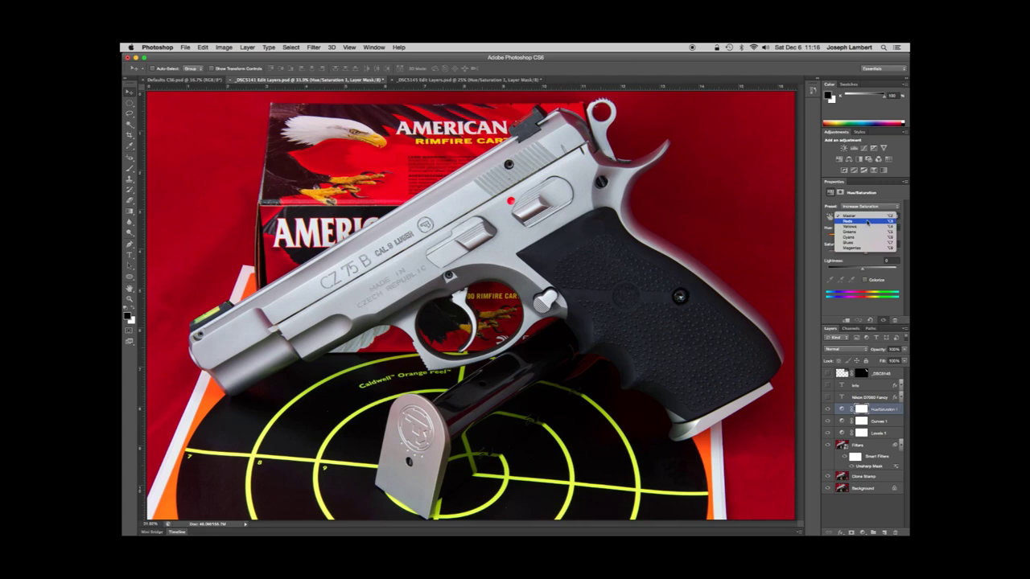
pyautogui.click(867, 222)
pyautogui.click(869, 222)
pyautogui.moveTo(862, 255); pyautogui.dragTo(827, 257)
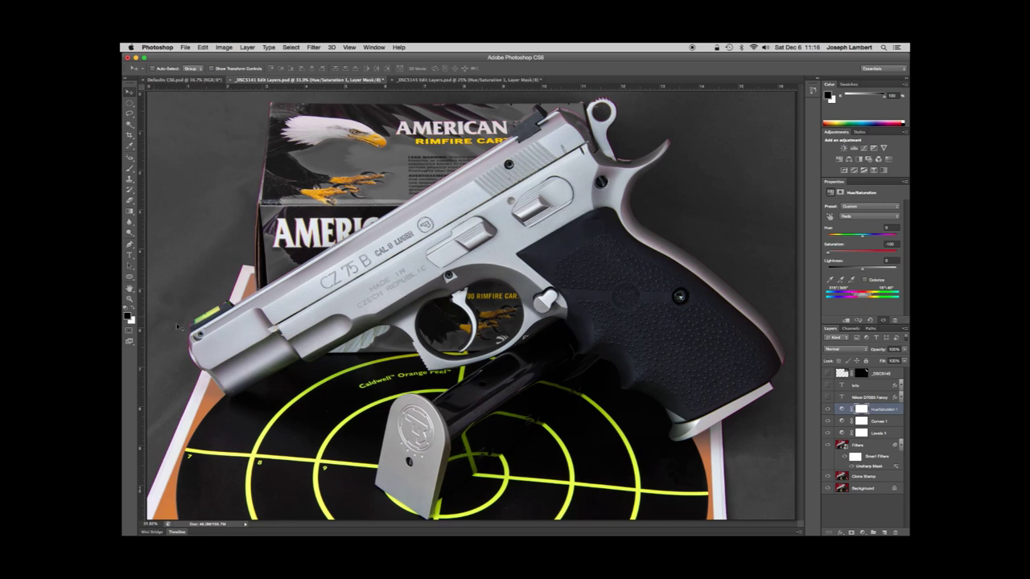
# - Try the Yellows saturation at +100 and reset the Hue/Saturation 1 adjustment to the Default preset
pyautogui.click(881, 222)
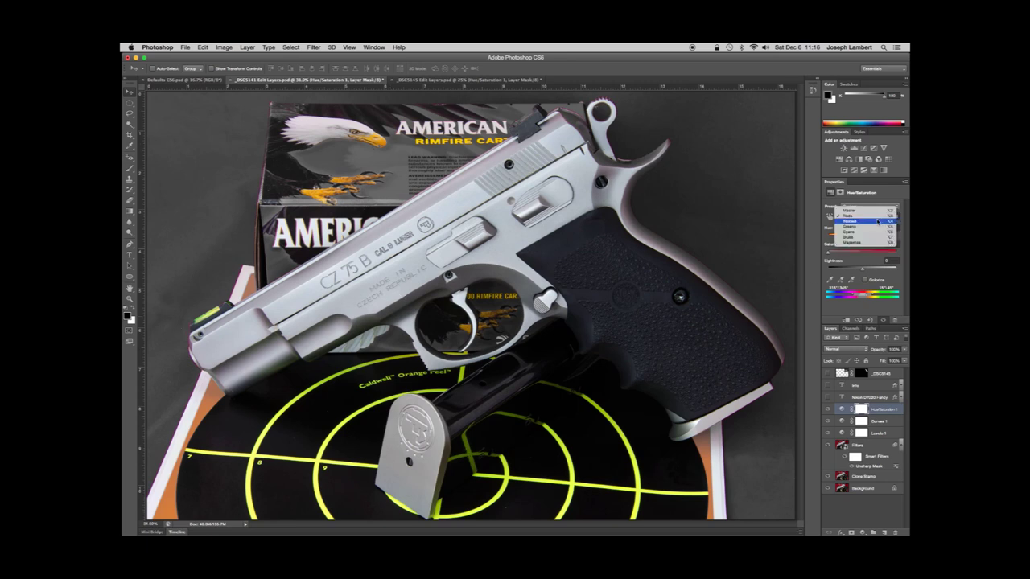
pyautogui.click(872, 224)
pyautogui.moveTo(862, 252); pyautogui.dragTo(905, 252)
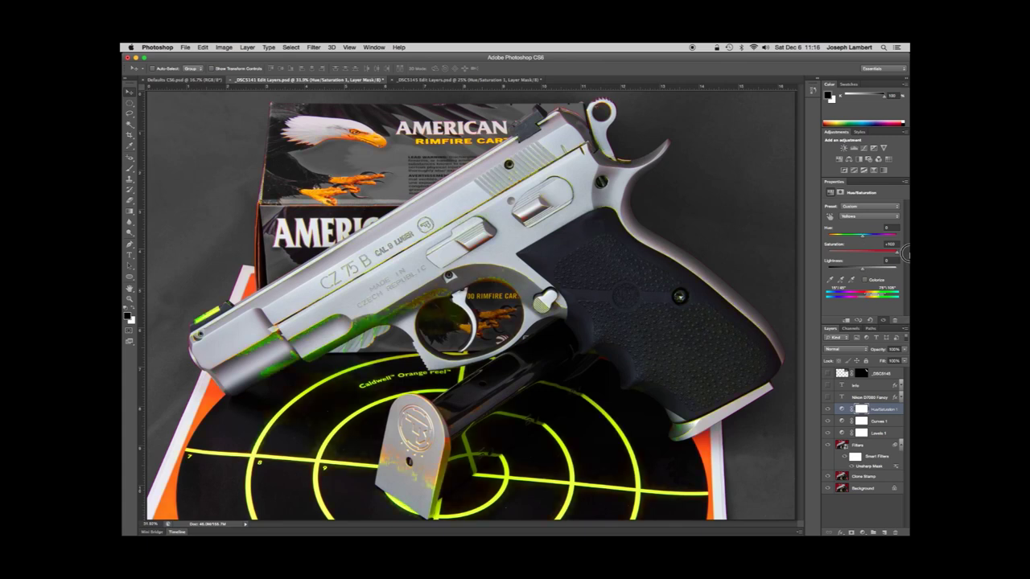
pyautogui.moveTo(906, 254); pyautogui.dragTo(863, 251)
pyautogui.click(868, 206)
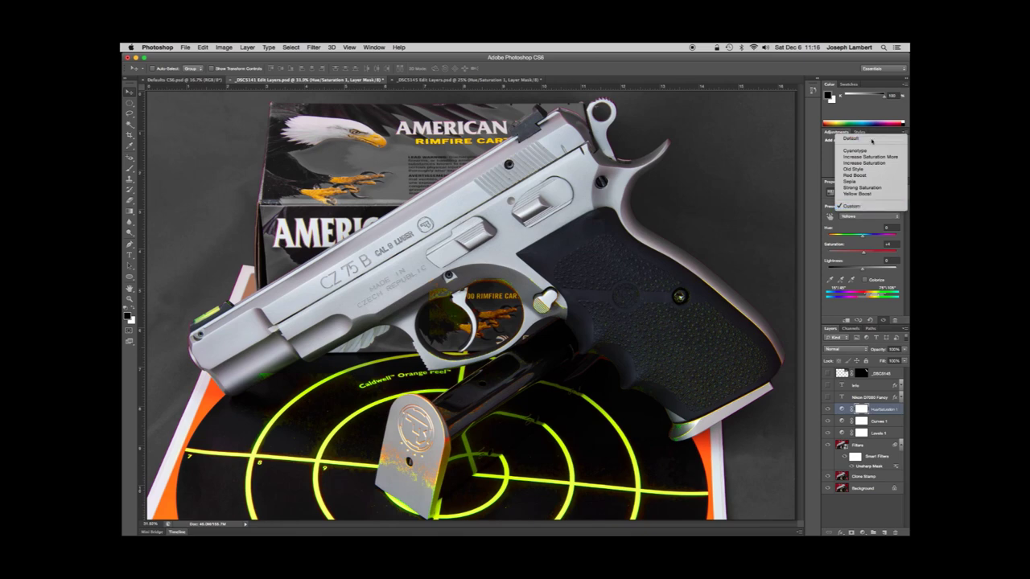
pyautogui.click(871, 139)
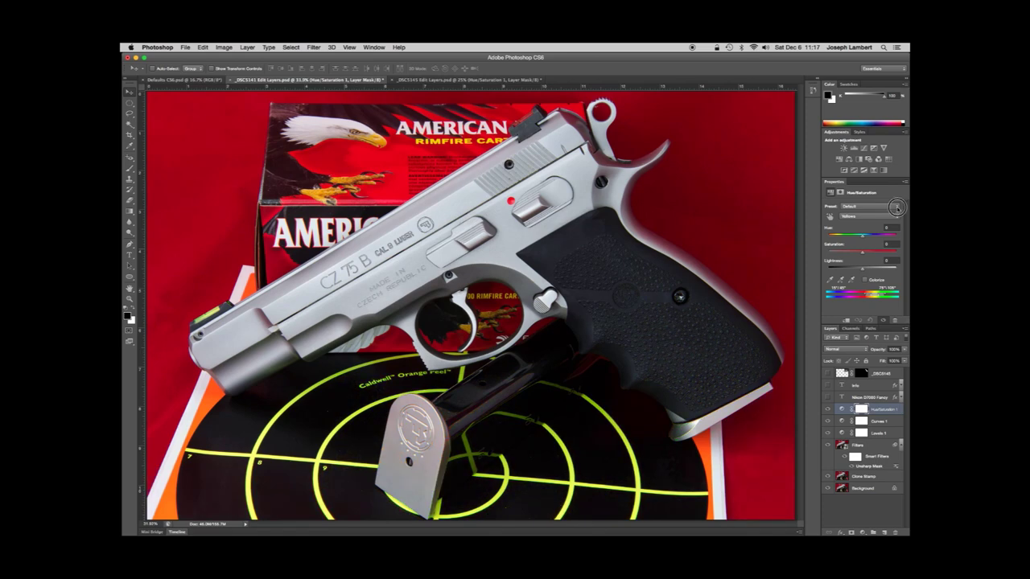
# - Try the Cyanotype, Old Style, Sepia and Red Boost presets on the Hue/Saturation 1 adjustment
pyautogui.click(899, 210)
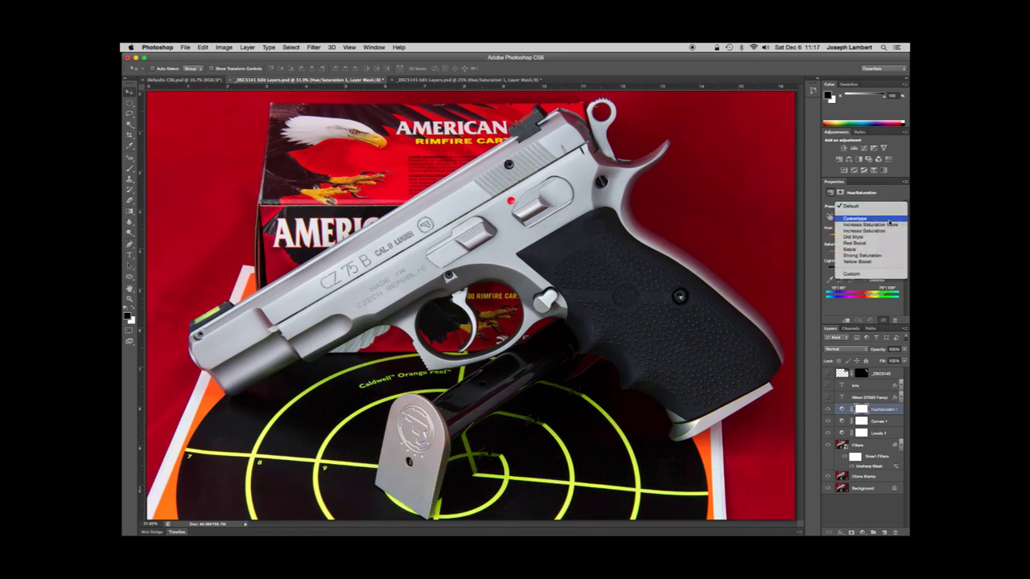
pyautogui.click(889, 220)
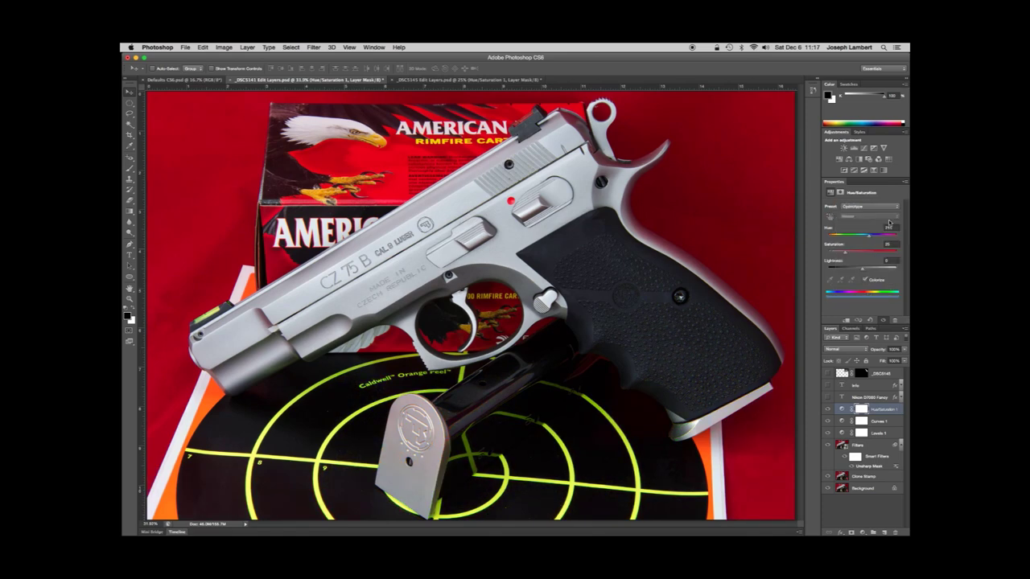
pyautogui.click(897, 207)
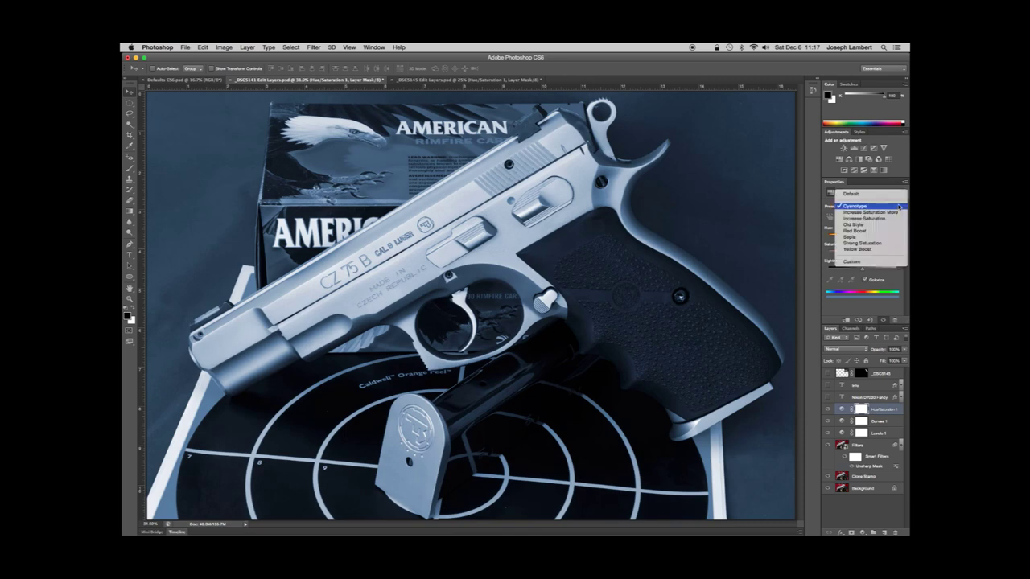
pyautogui.click(889, 224)
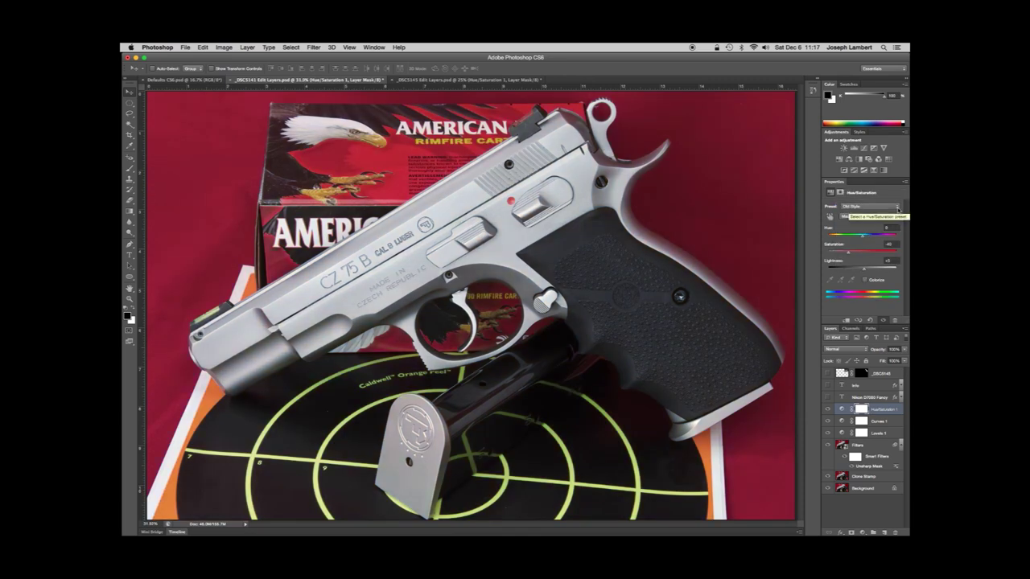
pyautogui.click(897, 208)
pyautogui.click(890, 218)
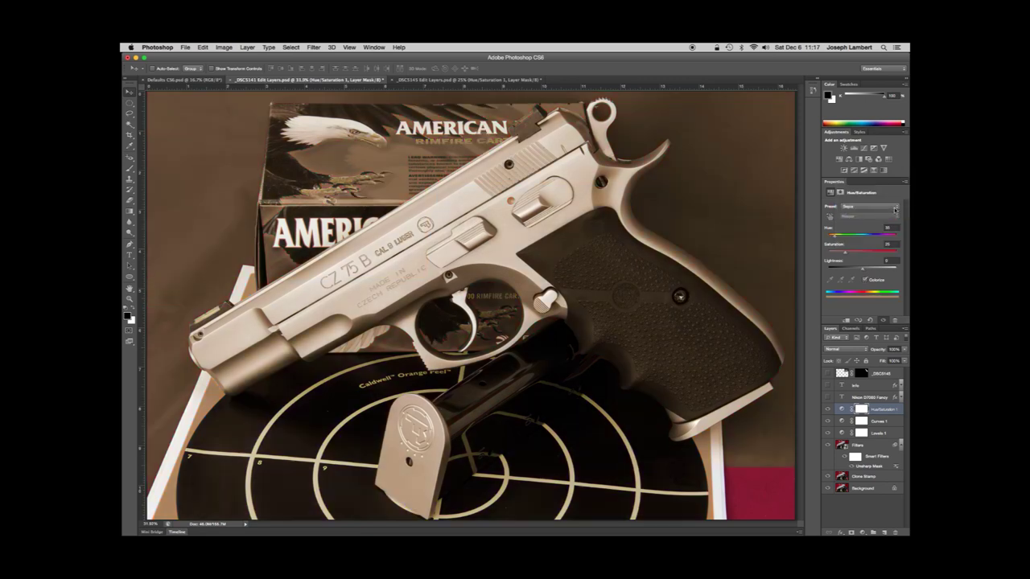
pyautogui.click(894, 208)
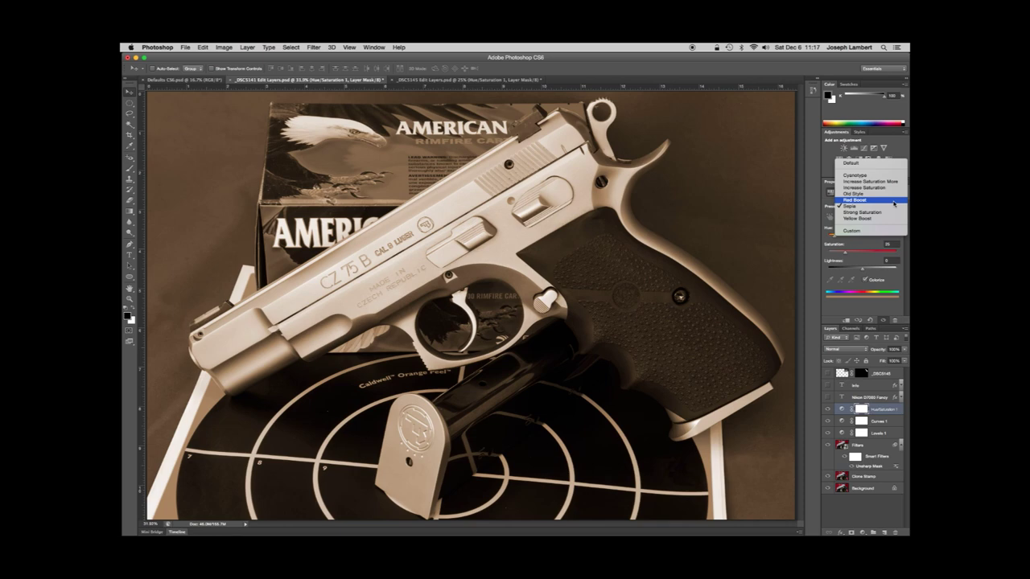
pyautogui.click(894, 200)
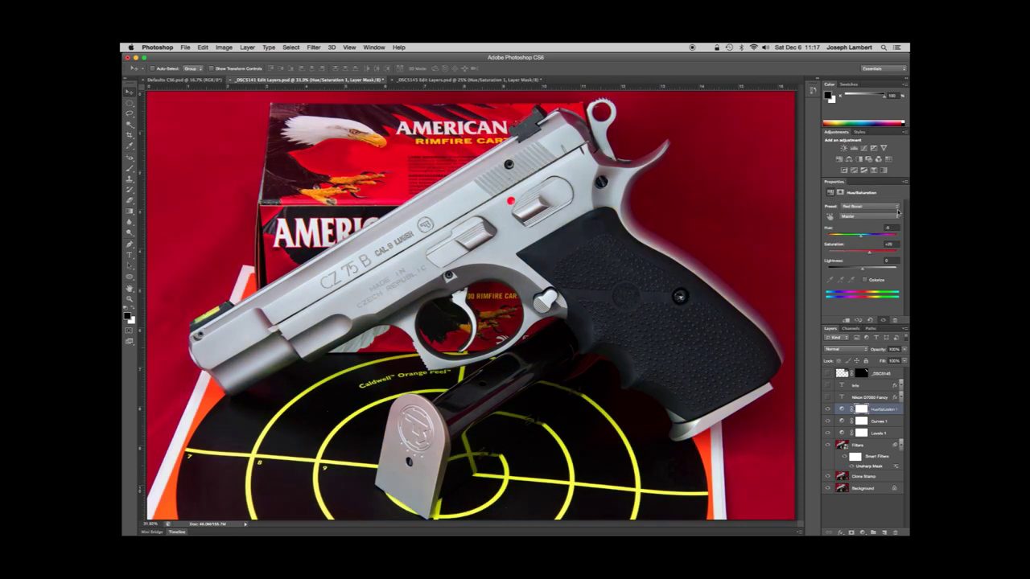
# - Apply the Increase Saturation preset to the Hue/Saturation 1 adjustment layer
pyautogui.click(896, 209)
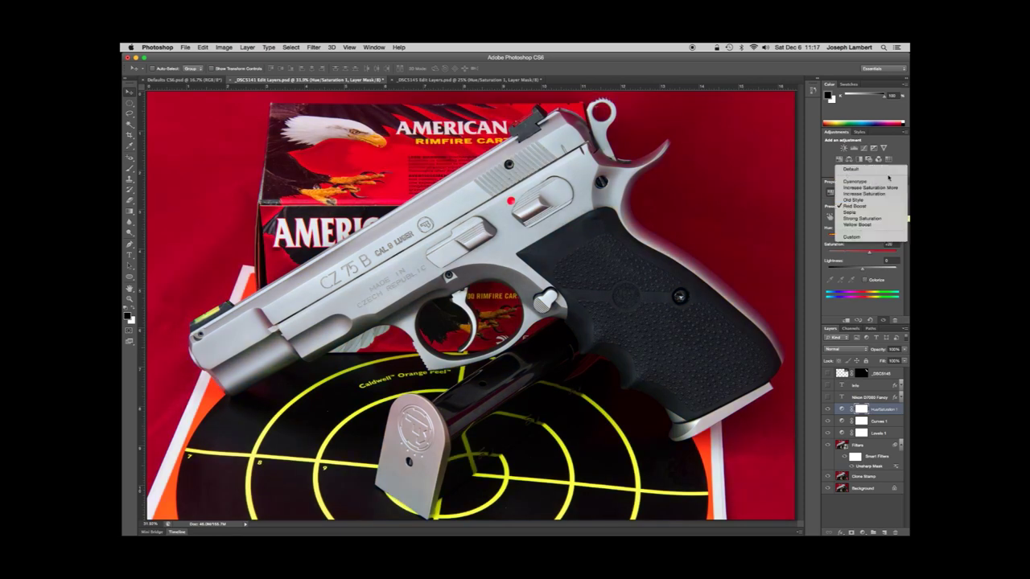
pyautogui.click(885, 193)
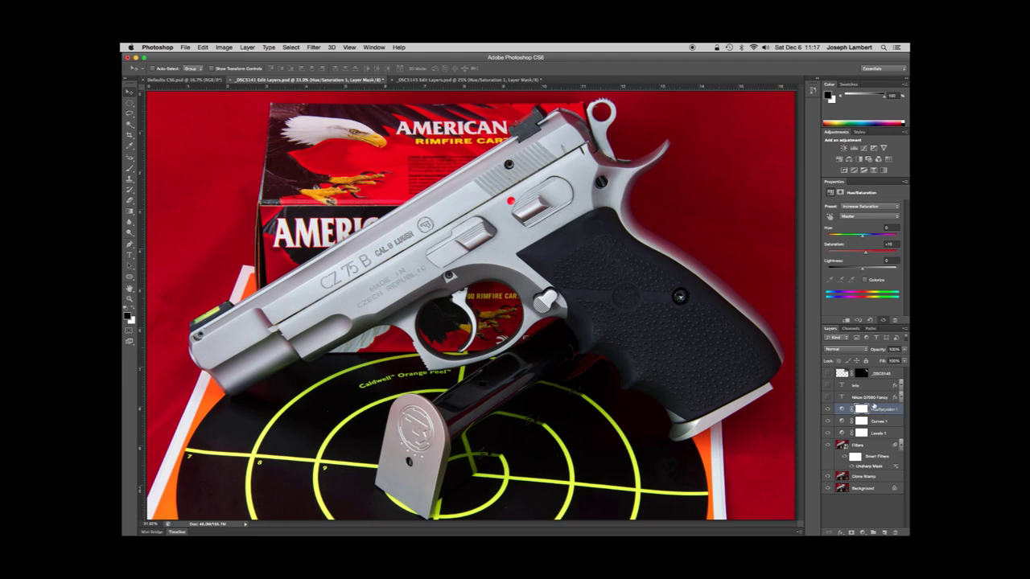
# - Show the Nikon D7000 Fancy copyright text layer, check its text without editing it, and nudge it slightly upward
pyautogui.click(872, 397)
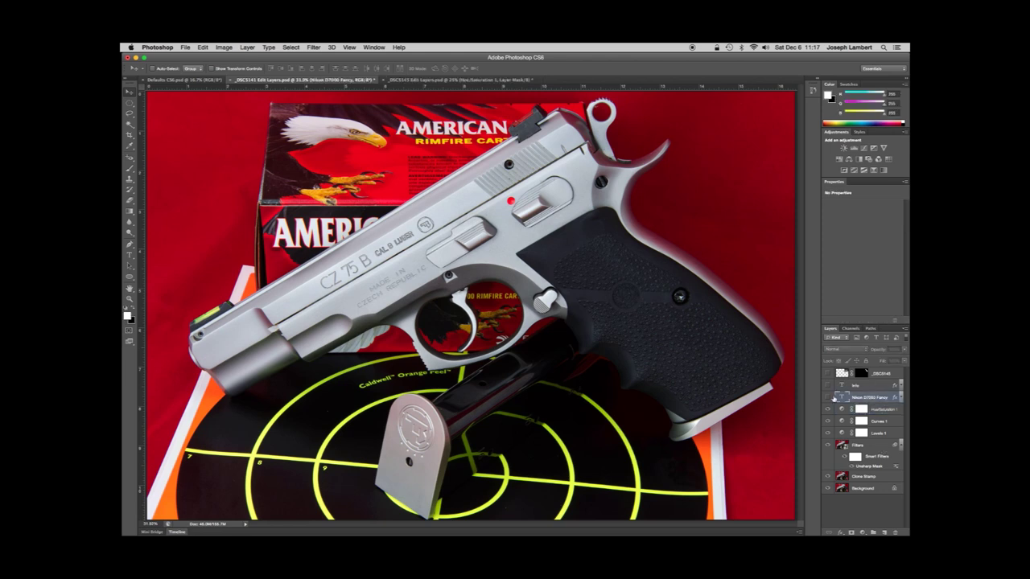
pyautogui.click(827, 397)
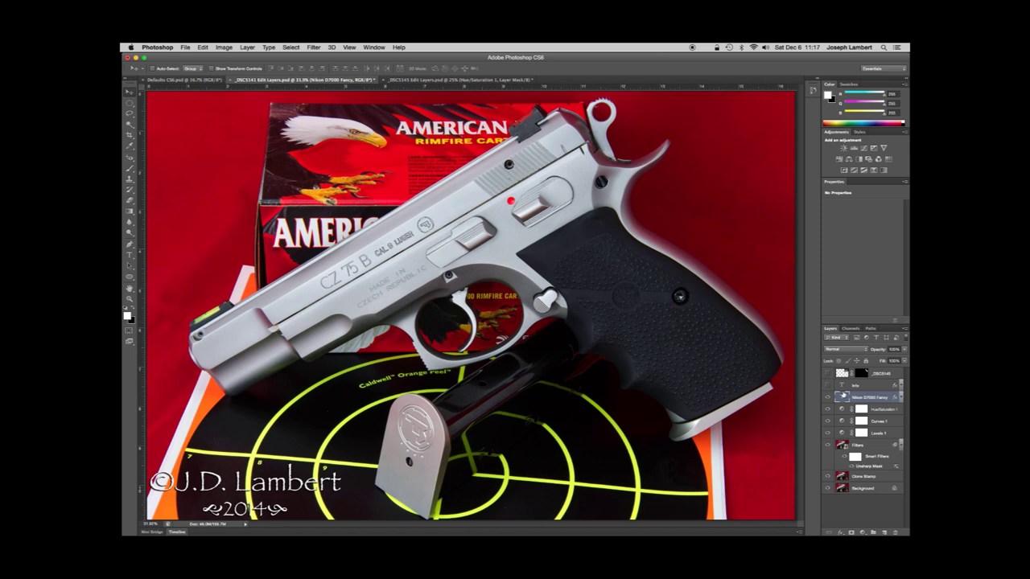
pyautogui.doubleClick(844, 397)
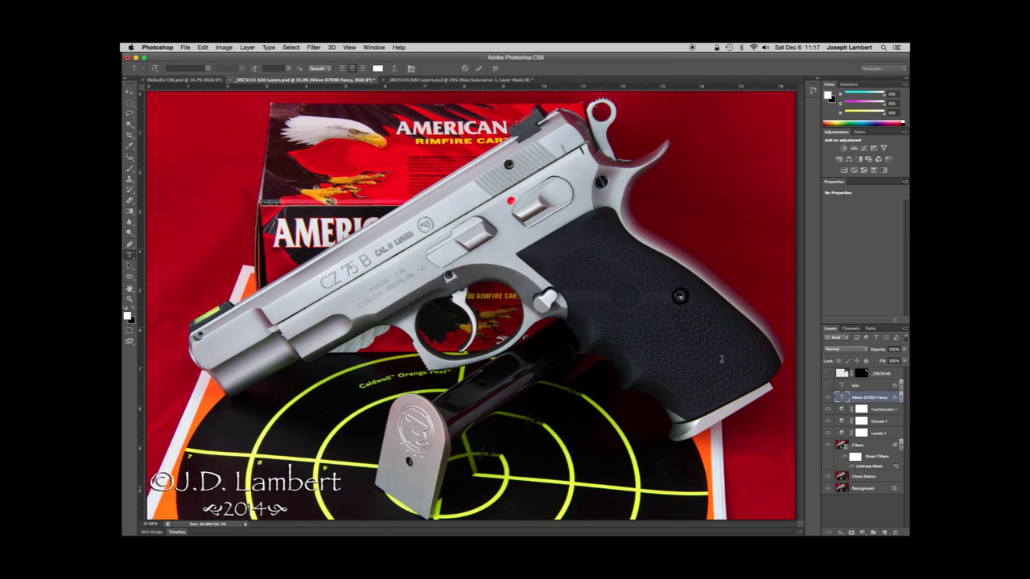
pyautogui.press('super+a')
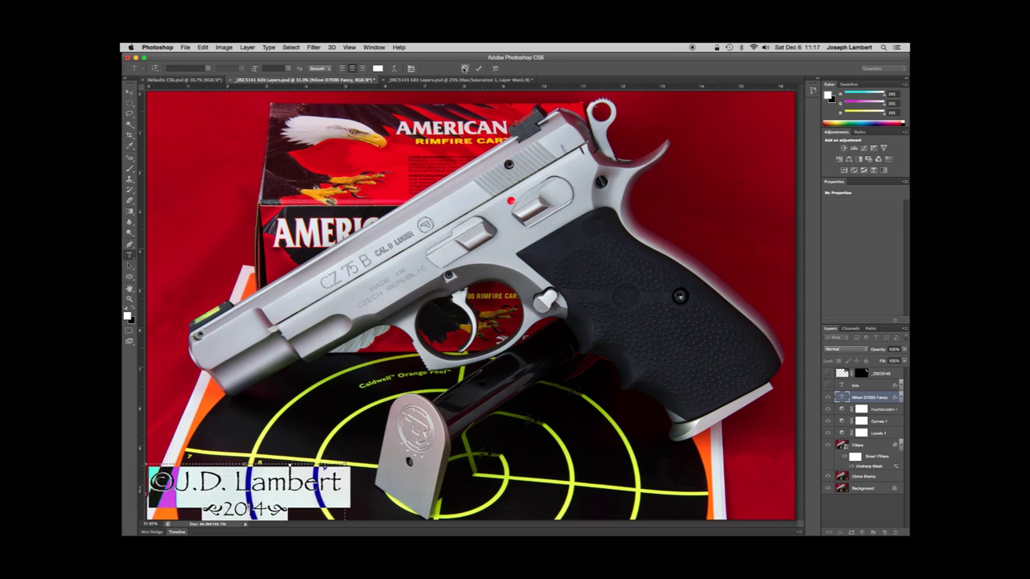
pyautogui.click(464, 69)
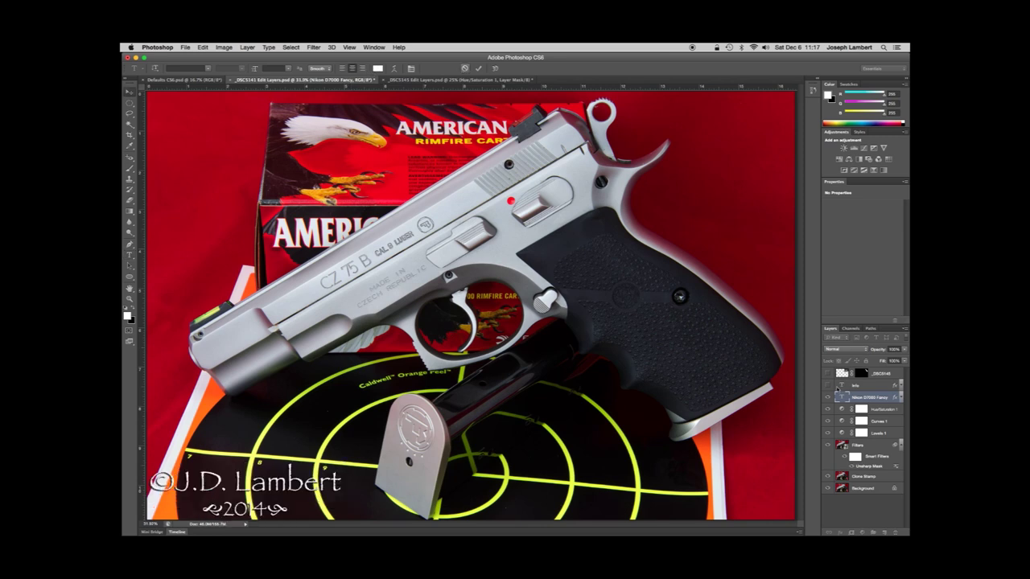
pyautogui.press('v')
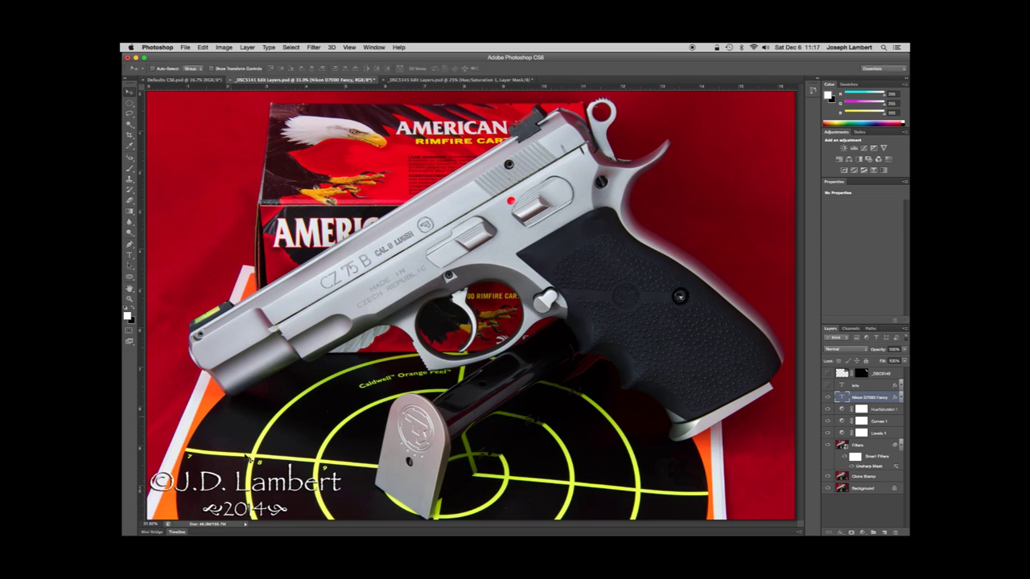
pyautogui.moveTo(288, 463); pyautogui.dragTo(249, 483)
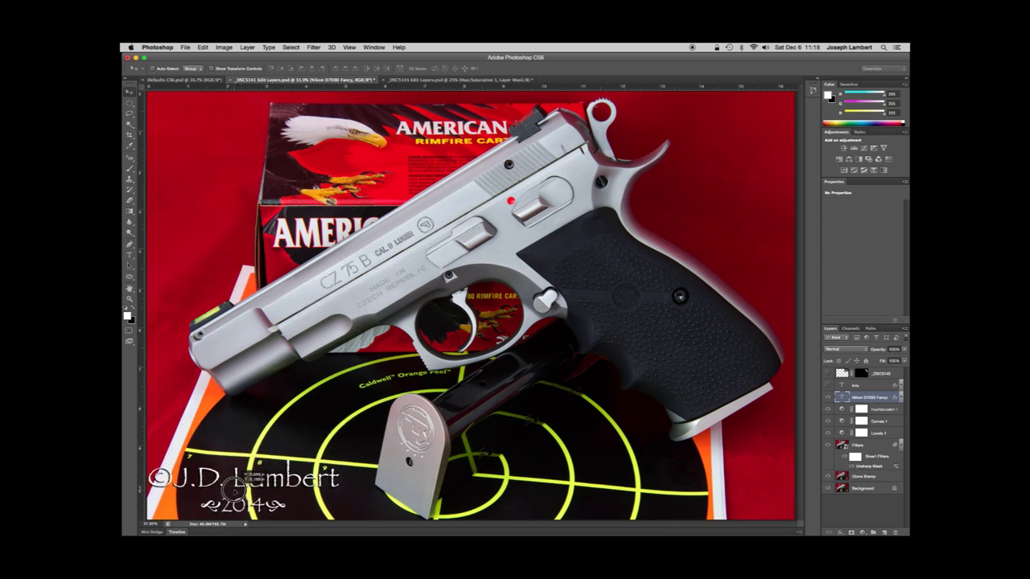
# - Show the Info text layer and the _DSC5145 inset pistol layer above the photo
pyautogui.click(882, 388)
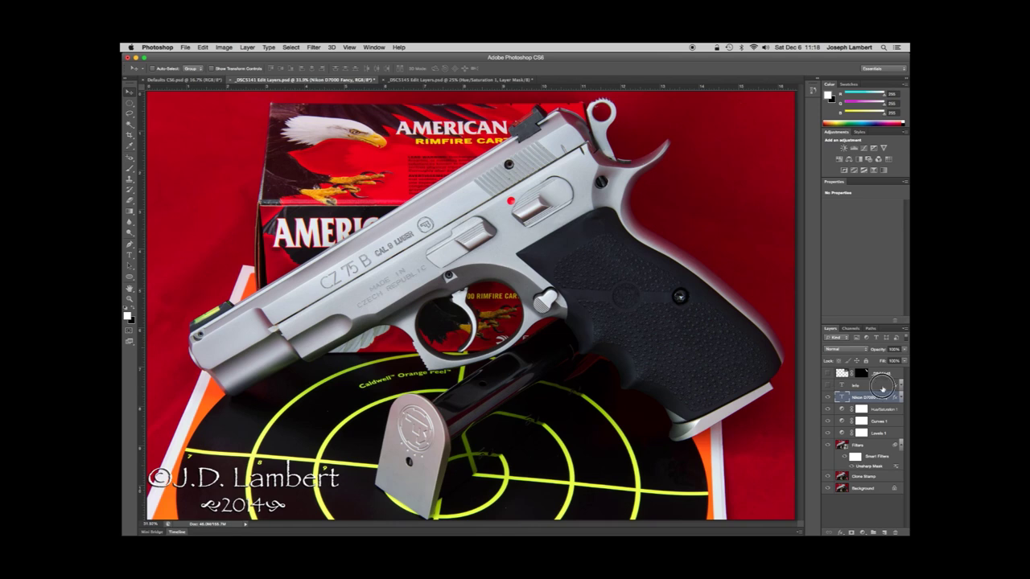
pyautogui.click(827, 387)
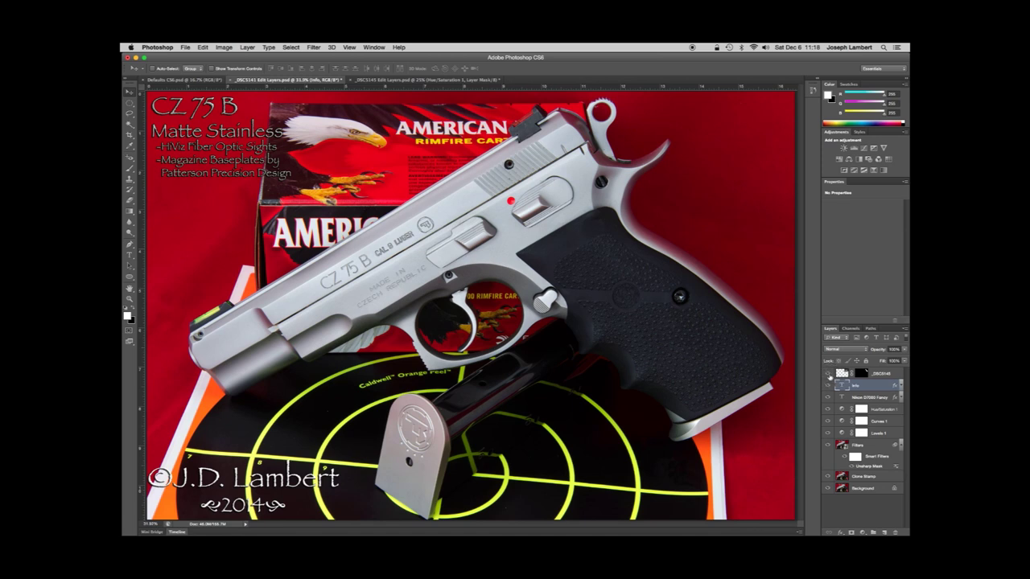
pyautogui.click(828, 374)
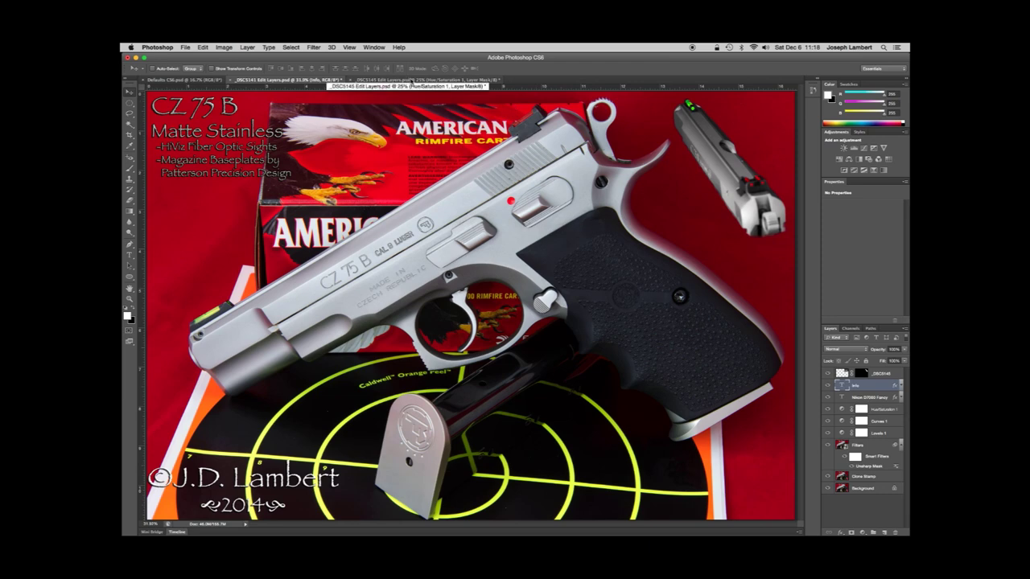
# - Switch to _DSC5145 Edit Layers.psd and show its Levels 1, Curves 1 and Hue/Saturation 2 adjustment layers
pyautogui.click(411, 81)
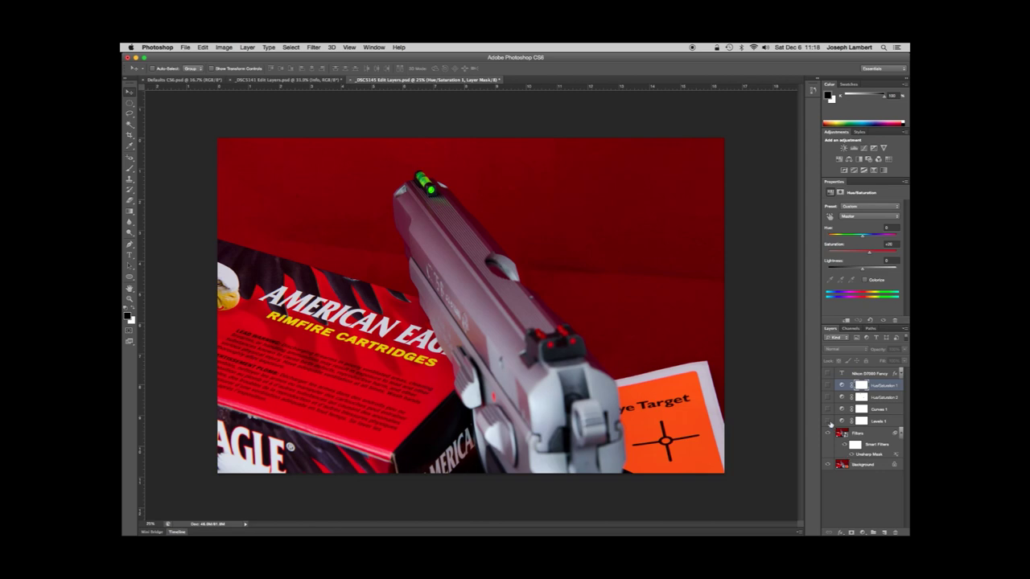
pyautogui.click(828, 421)
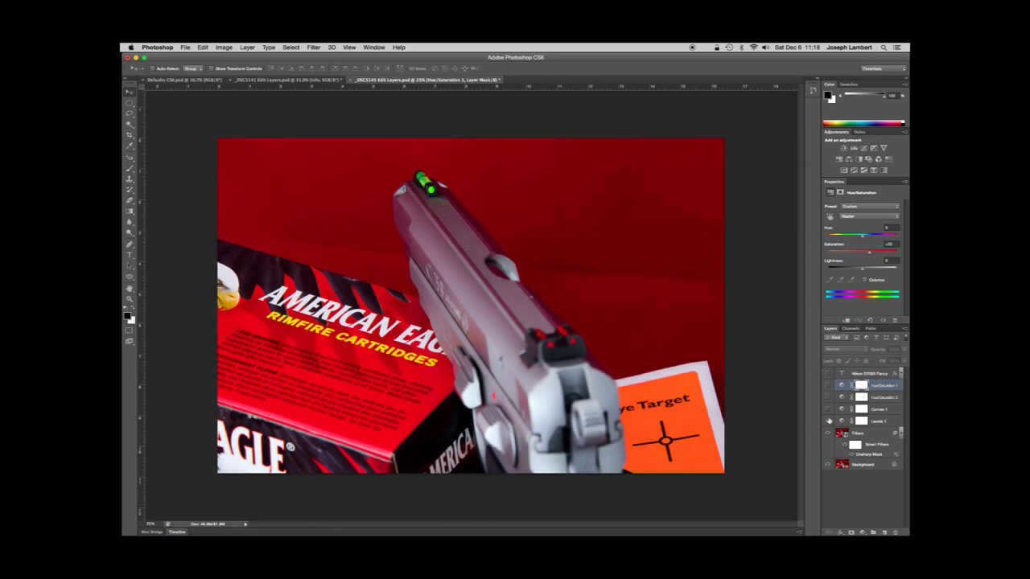
pyautogui.click(828, 410)
pyautogui.click(826, 398)
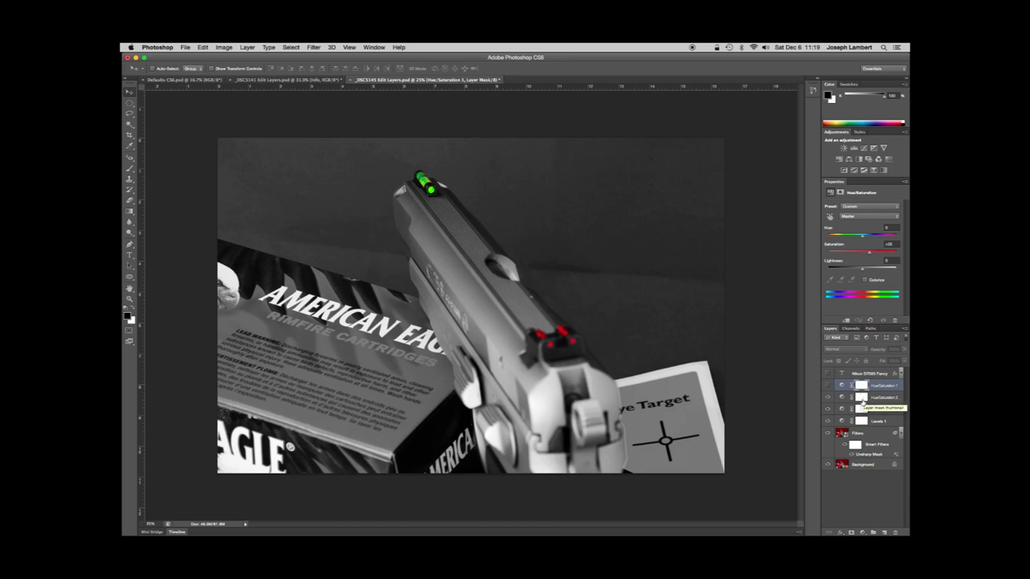
# - View the Hue/Saturation 2 layer mask on its own and return to the normal image view
pyautogui.click(859, 397)
pyautogui.keyDown('alt'); pyautogui.click(859, 397); pyautogui.keyUp('alt')
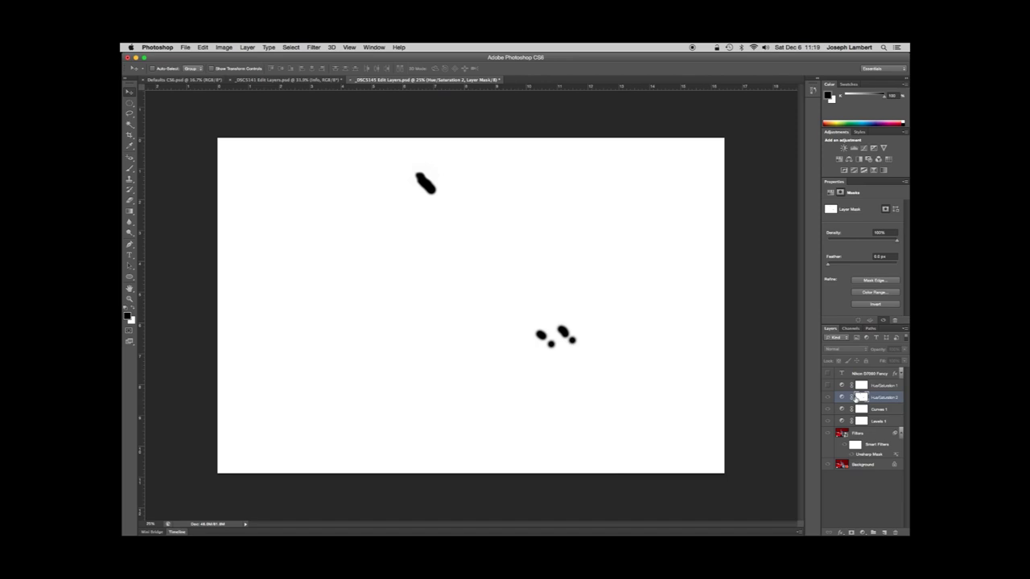
pyautogui.keyDown('alt'); pyautogui.click(861, 398); pyautogui.keyUp('alt')
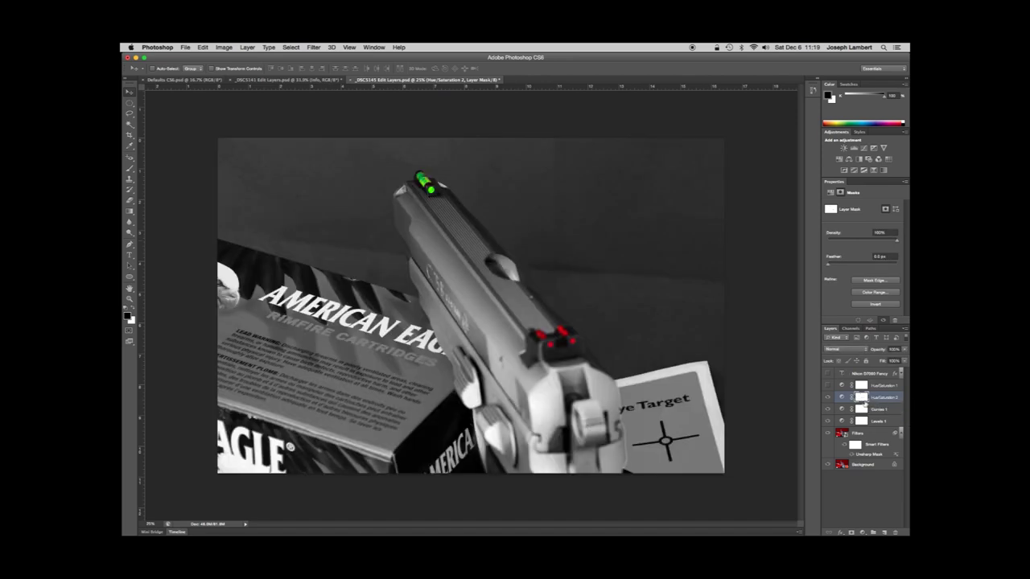
# - Try brushing black on the Hue/Saturation 2 mask over the slide, backdrop and ammo box, and undo the strokes
pyautogui.click(131, 169)
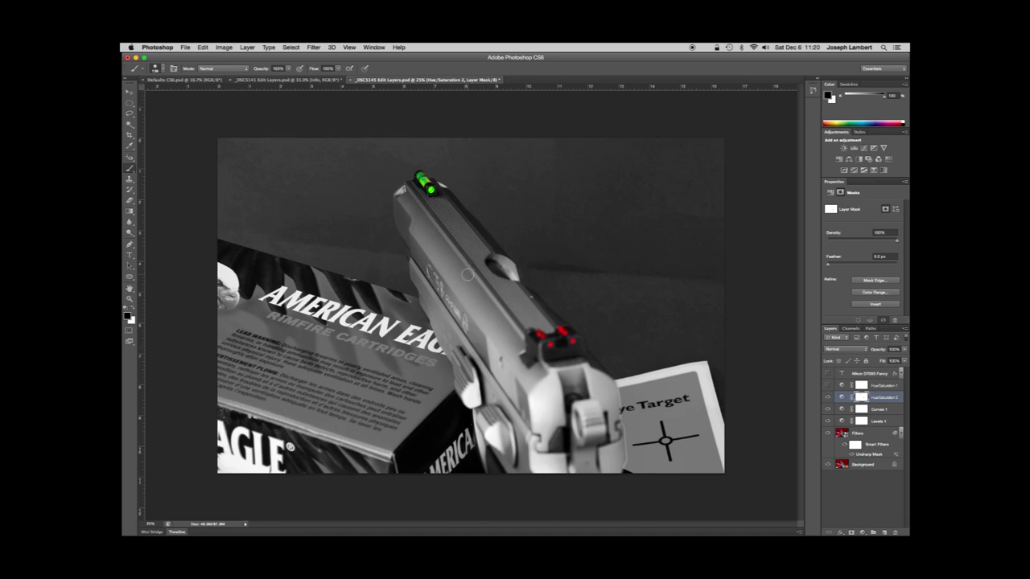
pyautogui.moveTo(467, 275)
pyautogui.mouseDown()
pyautogui.moveTo(414, 200)
pyautogui.moveTo(438, 248)
pyautogui.moveTo(467, 271)
pyautogui.moveTo(425, 197)
pyautogui.moveTo(491, 288)
pyautogui.moveTo(433, 198)
pyautogui.moveTo(501, 298)
pyautogui.moveTo(401, 193)
pyautogui.moveTo(417, 324)
pyautogui.moveTo(358, 284)
pyautogui.moveTo(385, 332)
pyautogui.moveTo(388, 281)
pyautogui.moveTo(332, 263)
pyautogui.moveTo(385, 311)
pyautogui.mouseUp()
pyautogui.moveTo(463, 320)
pyautogui.mouseDown()
pyautogui.moveTo(453, 251)
pyautogui.moveTo(429, 265)
pyautogui.mouseUp()
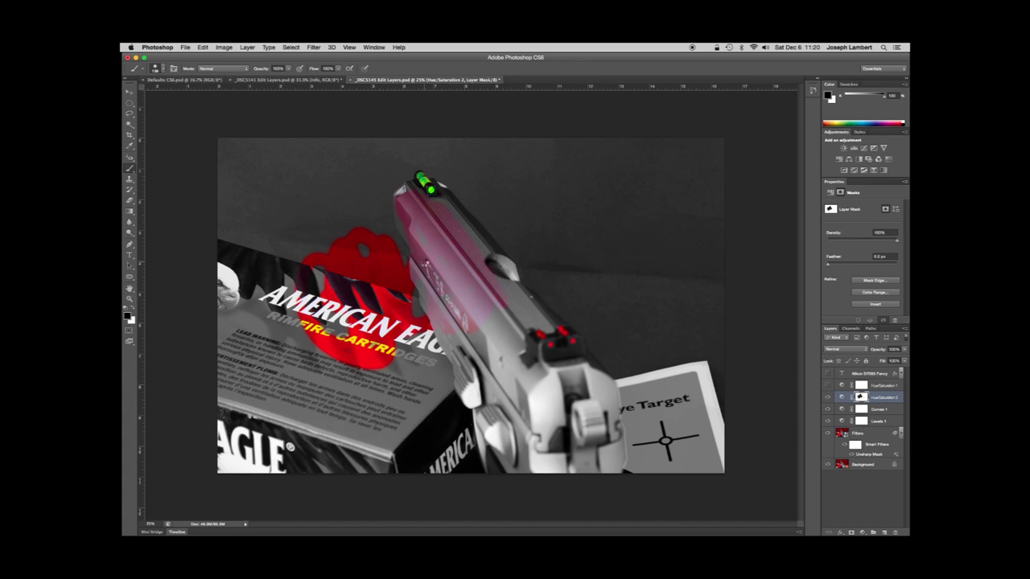
pyautogui.press('super+BackSpace')
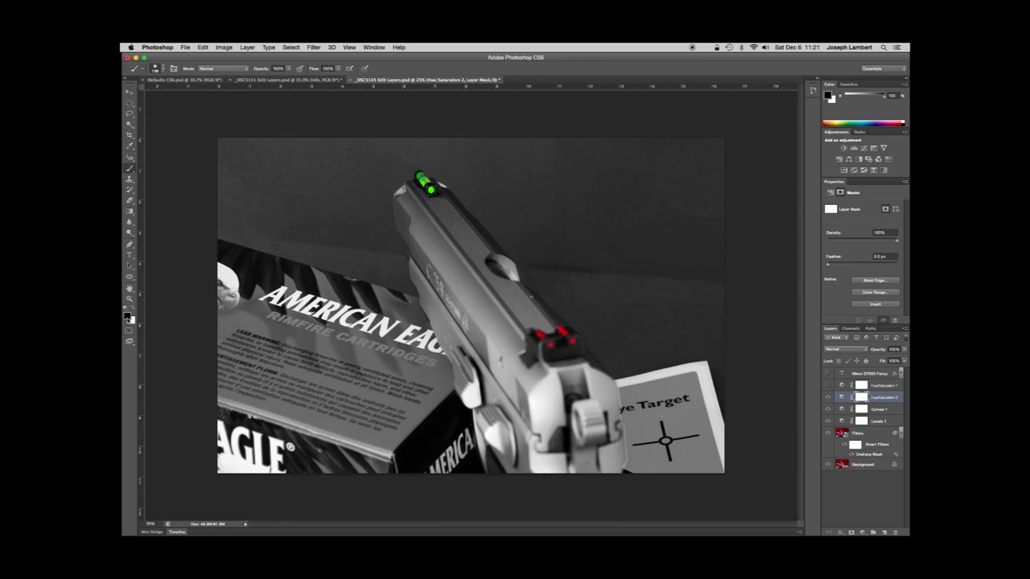
# - Try brushing a mid-gray of 50% brightness over the pistol's slide on the Hue/Saturation 2 mask
pyautogui.click(127, 316)
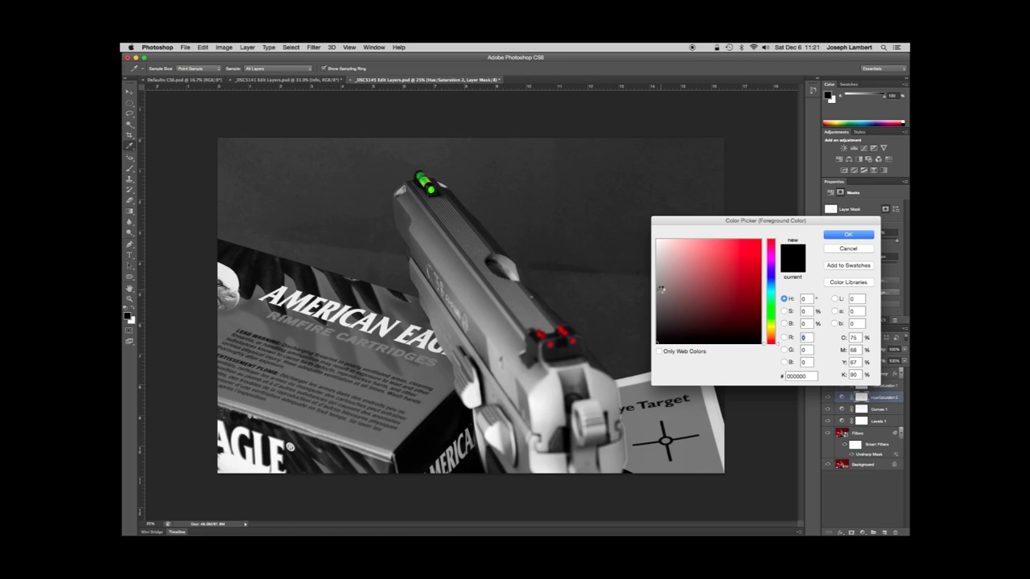
pyautogui.click(659, 291)
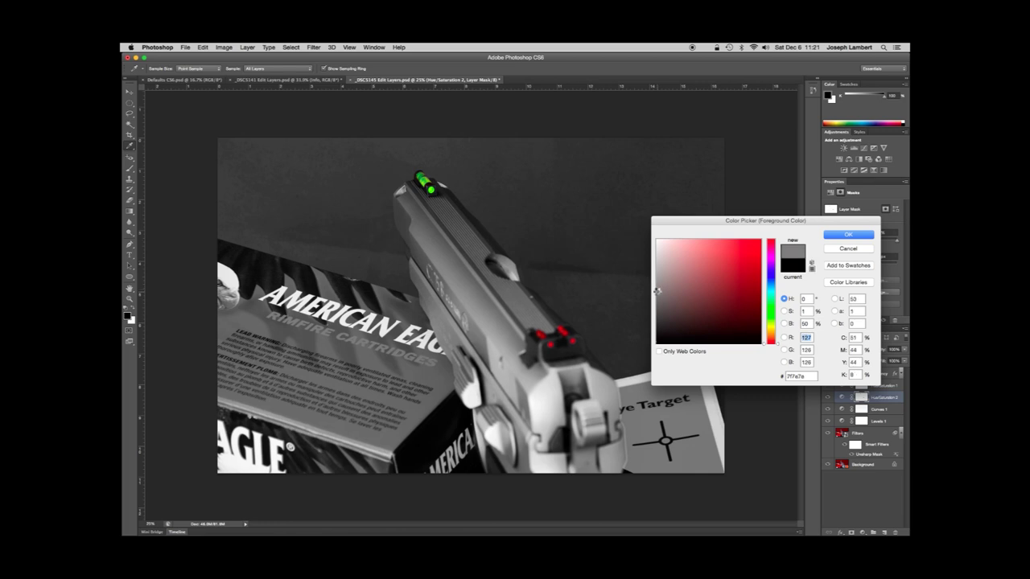
pyautogui.click(848, 235)
pyautogui.press('b')
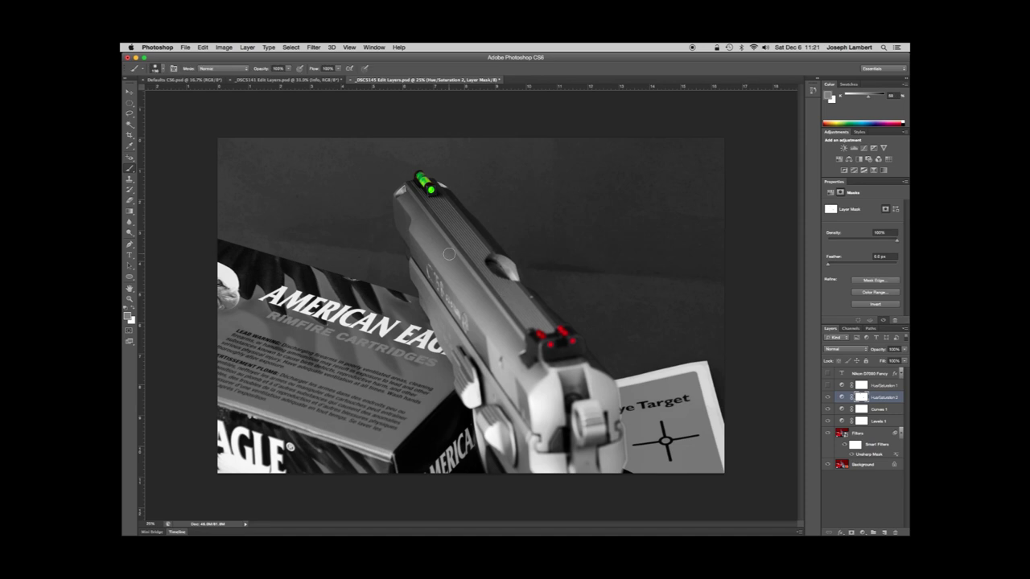
pyautogui.moveTo(448, 254)
pyautogui.mouseDown()
pyautogui.moveTo(434, 235)
pyautogui.moveTo(443, 249)
pyautogui.mouseUp()
pyautogui.moveTo(464, 271)
pyautogui.mouseDown()
pyautogui.moveTo(469, 285)
pyautogui.moveTo(461, 263)
pyautogui.mouseUp()
# - Show and select the Hue/Saturation 1 layer, and briefly preview the copyright text layer before hiding it again
pyautogui.click(826, 384)
pyautogui.click(827, 387)
pyautogui.hotkey('alt', ']')
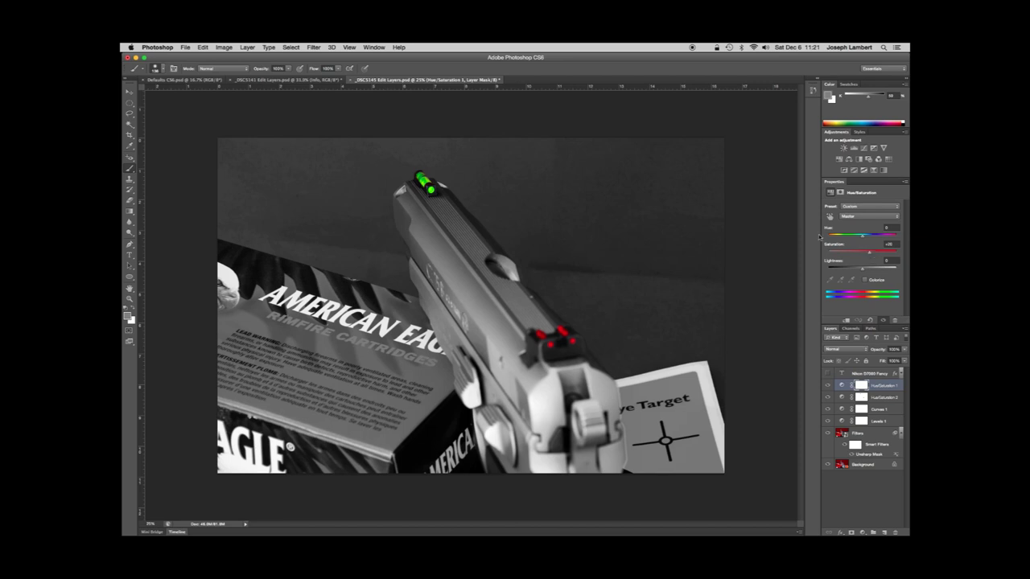
pyautogui.moveTo(432, 181); pyautogui.dragTo(425, 190)
pyautogui.click(827, 375)
pyautogui.click(827, 375)
# - Flatten the _DSC5145 image into a single Background layer, discarding the hidden layers
pyautogui.rightClick(880, 435)
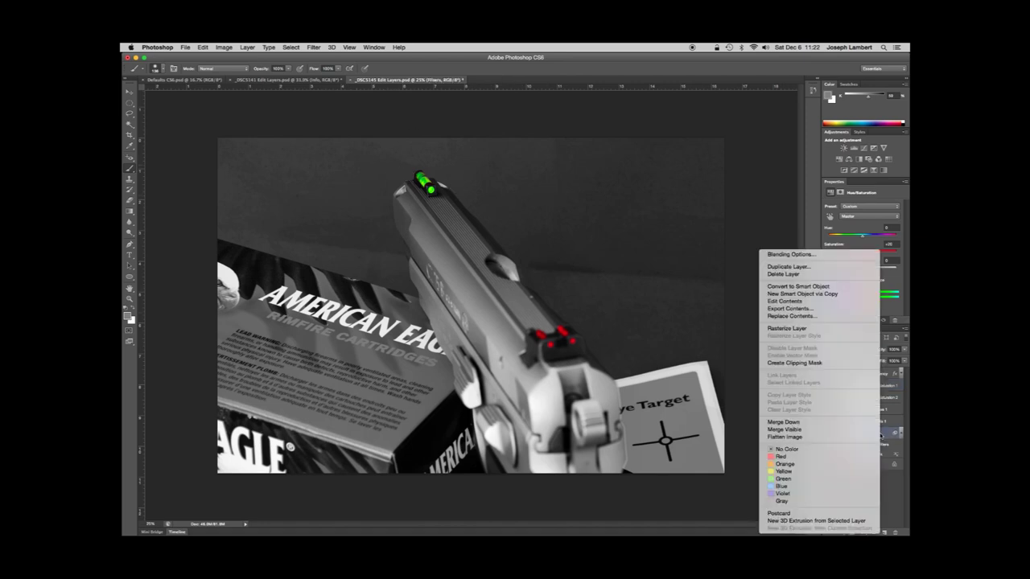
pyautogui.click(821, 440)
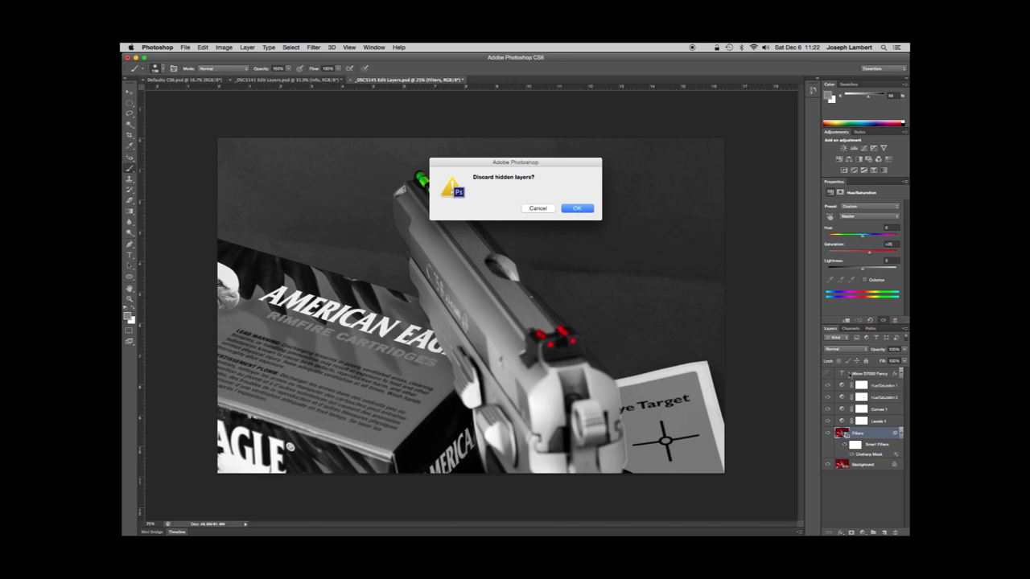
pyautogui.click(579, 209)
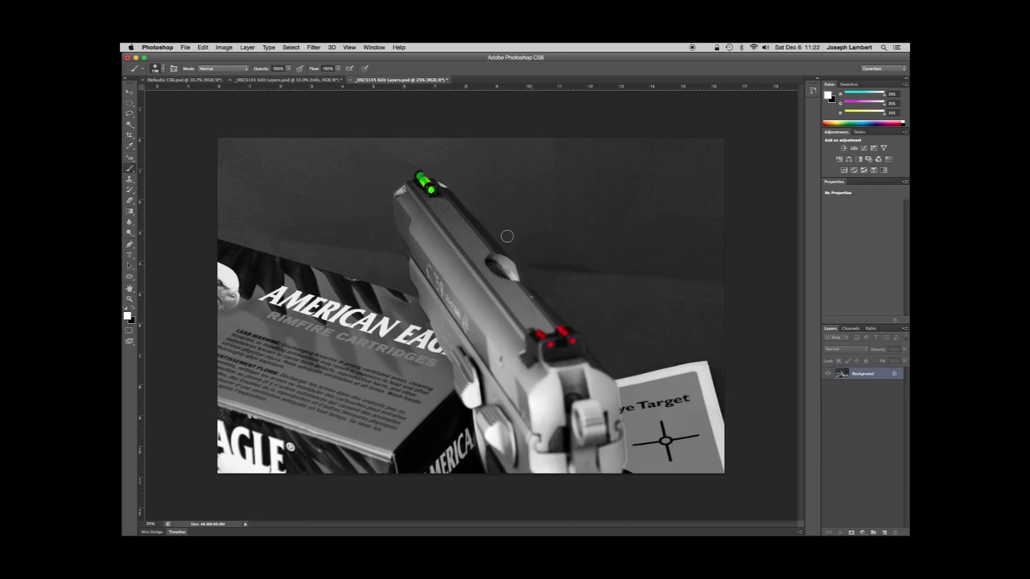
pyautogui.rightClick(882, 374)
pyautogui.click(865, 392)
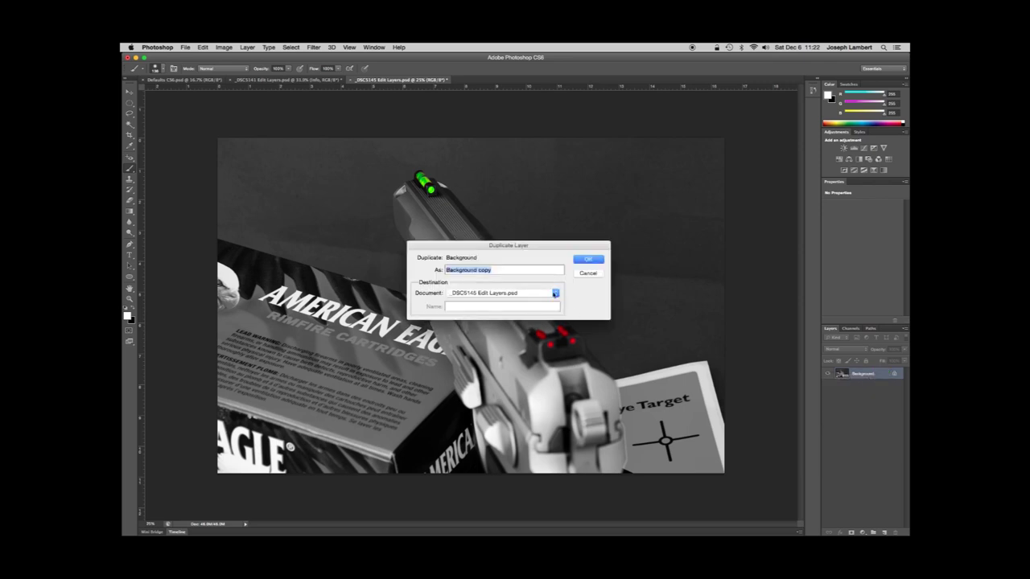
pyautogui.click(554, 294)
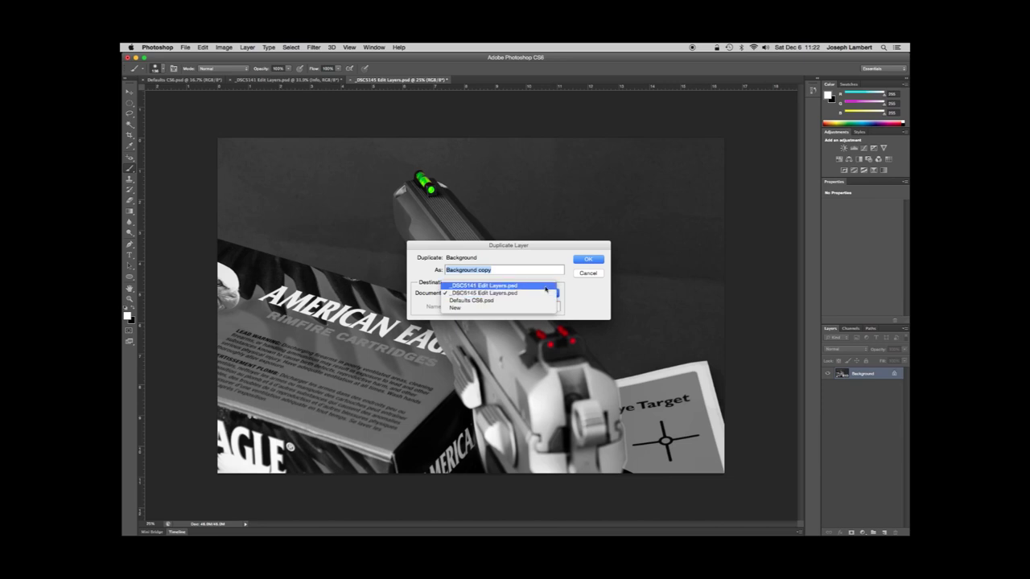
pyautogui.click(545, 286)
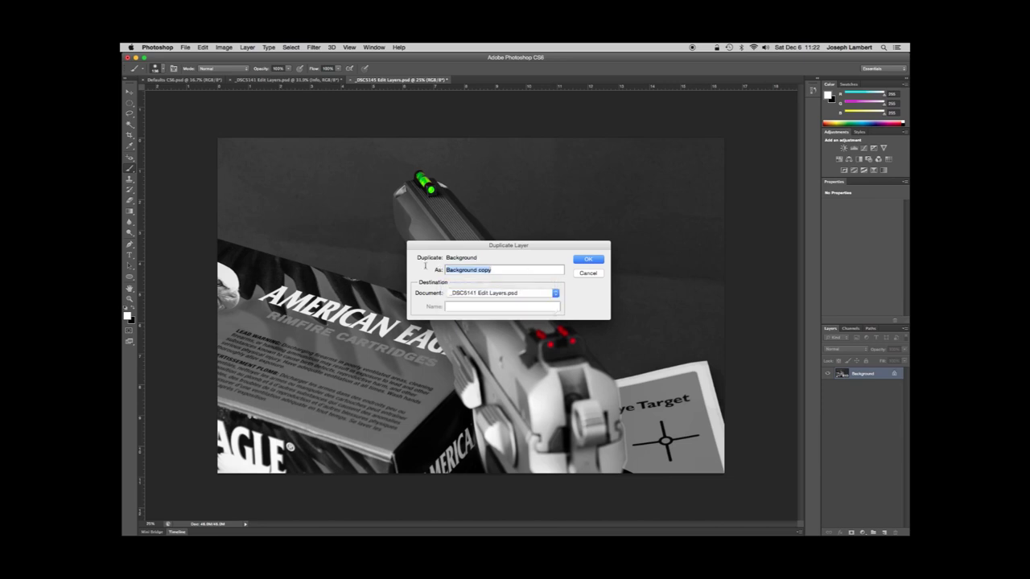
pyautogui.press('BackSpace')
pyautogui.write('_DSC')
pyautogui.write('C')
pyautogui.write('5145')
pyautogui.click(595, 273)
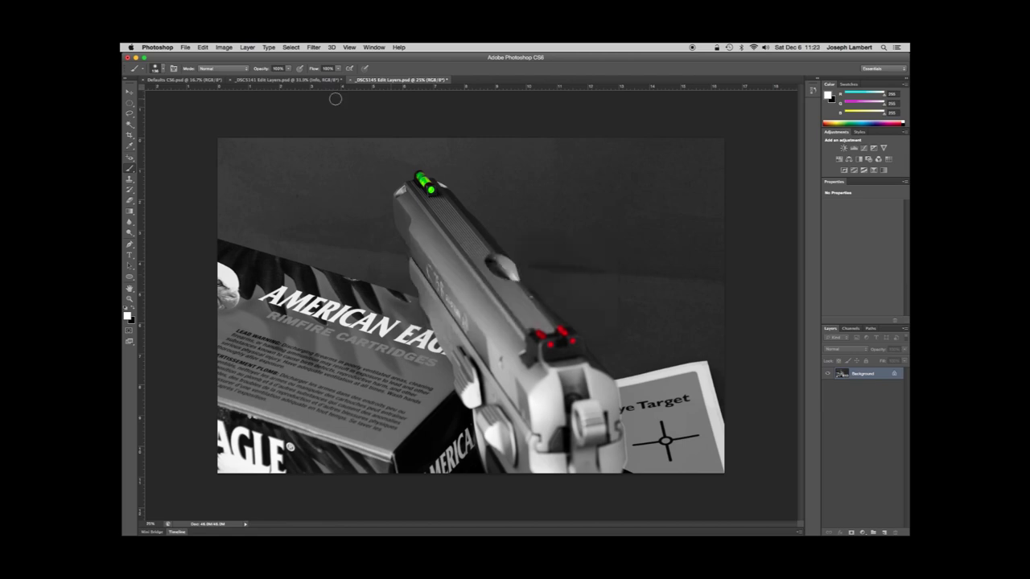
pyautogui.click(294, 83)
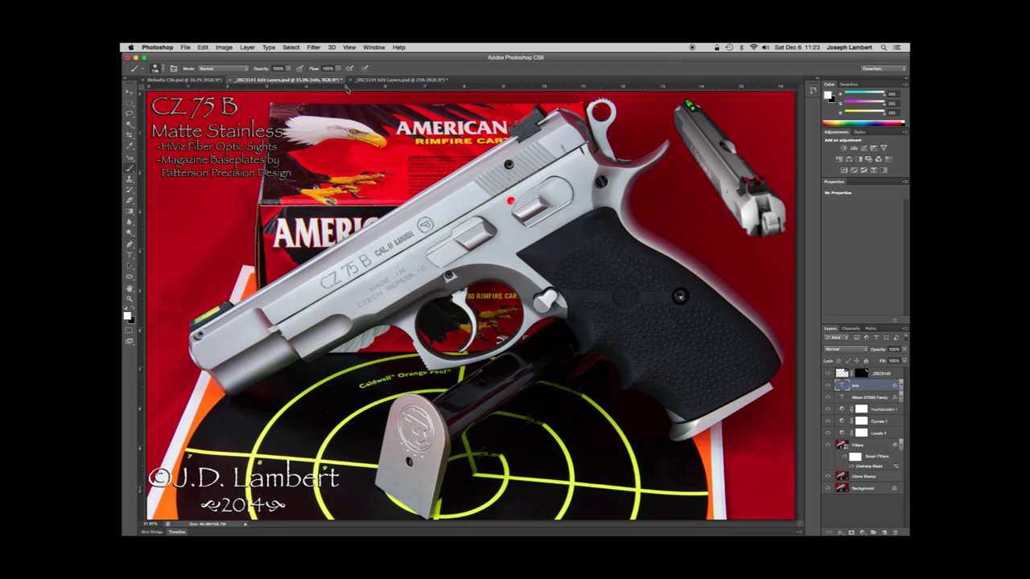
pyautogui.click(402, 81)
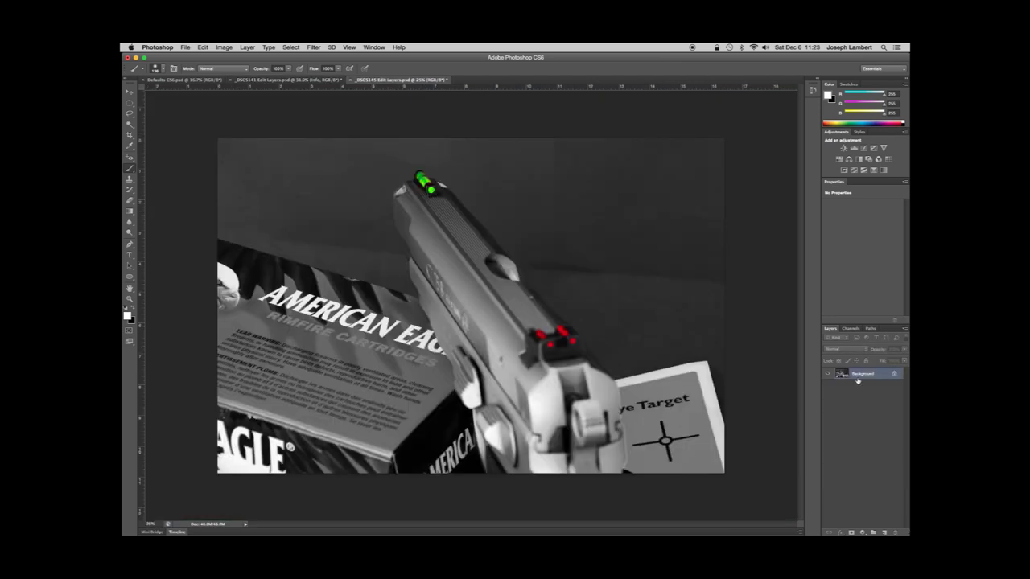
# - Duplicate the flattened Background layer within the same document and name the copy _DSC5145
pyautogui.rightClick(882, 378)
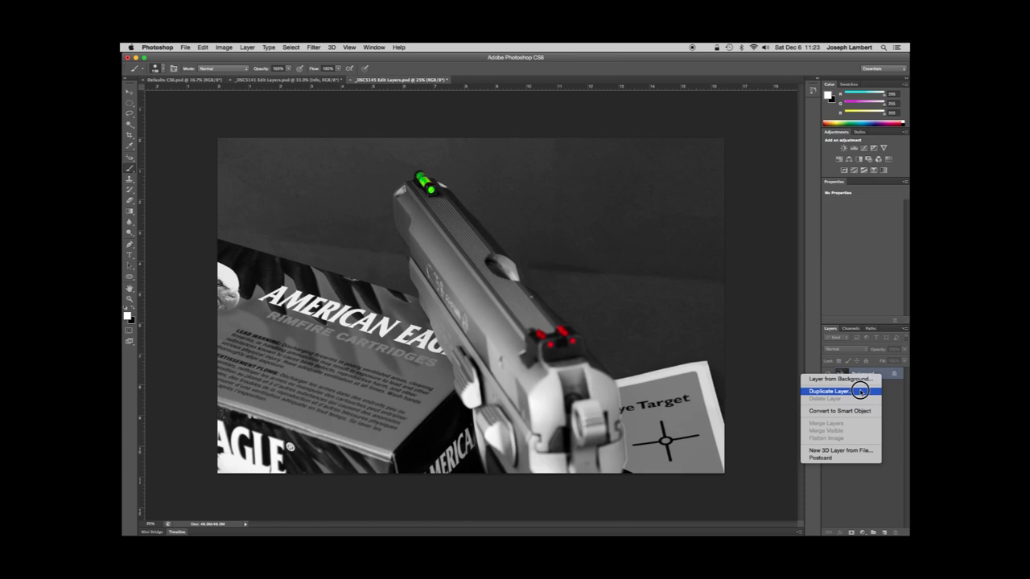
pyautogui.click(857, 390)
pyautogui.write('_DSC')
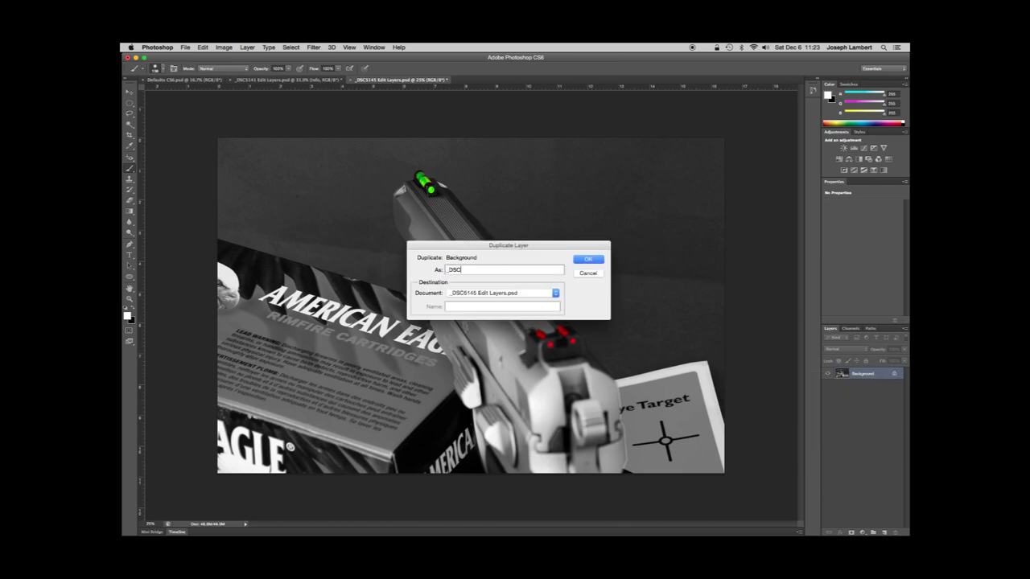
pyautogui.write('5145')
pyautogui.click(588, 259)
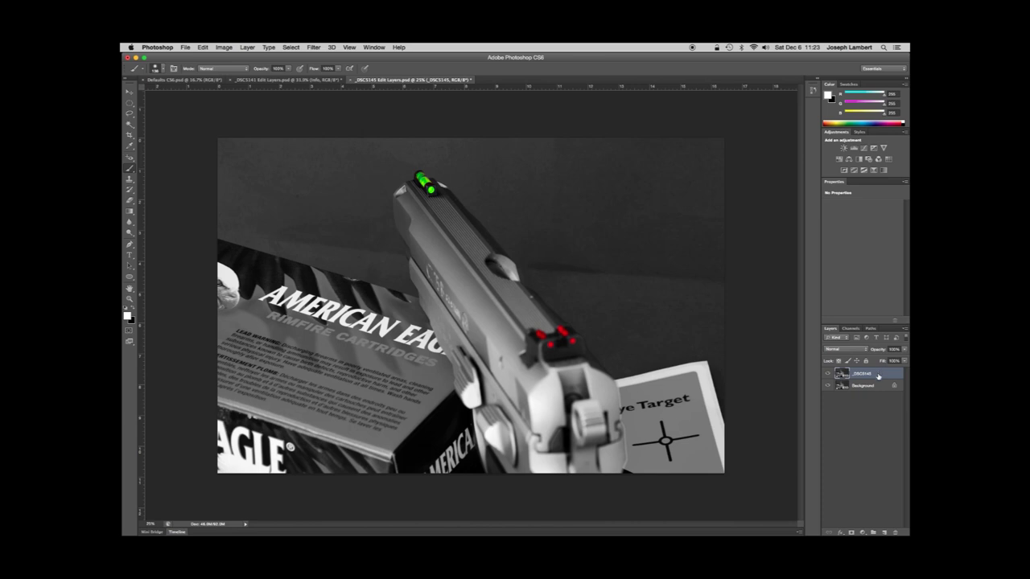
# - Duplicate the _DSC5145 layer into the _DSC5141 Edit Layers.psd document and switch to that document
pyautogui.rightClick(879, 375)
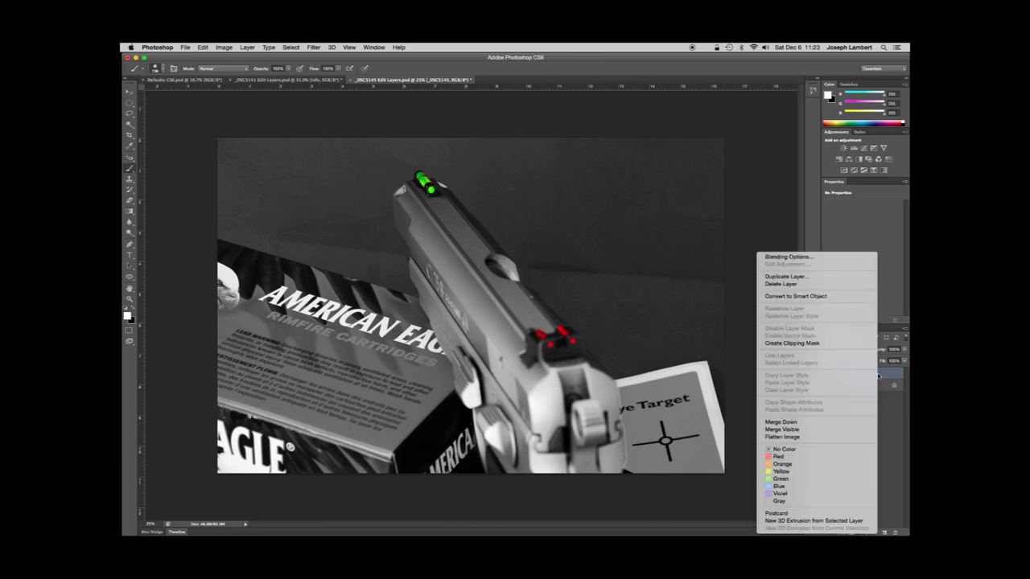
pyautogui.click(822, 277)
pyautogui.click(547, 294)
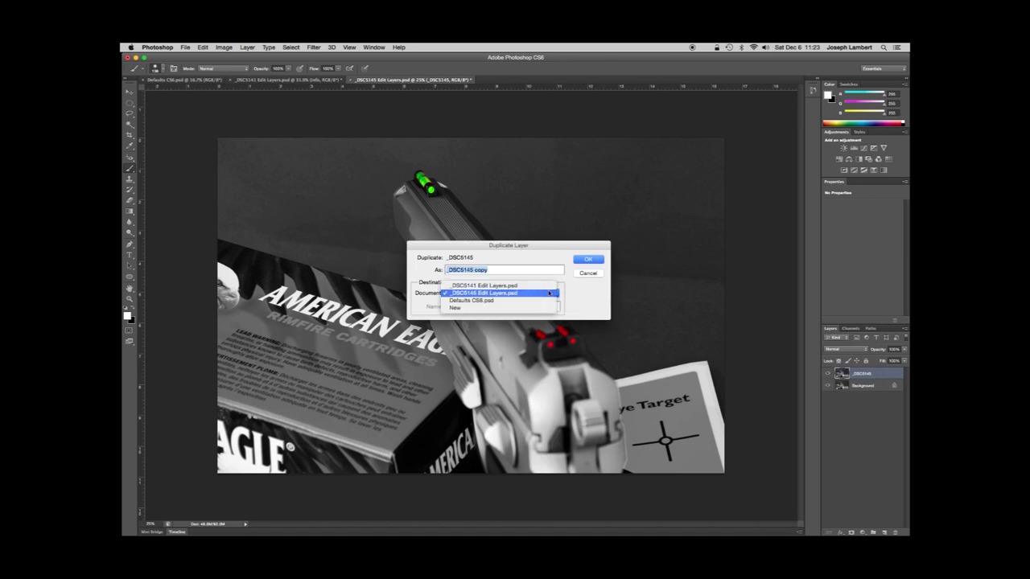
pyautogui.click(545, 283)
pyautogui.click(586, 260)
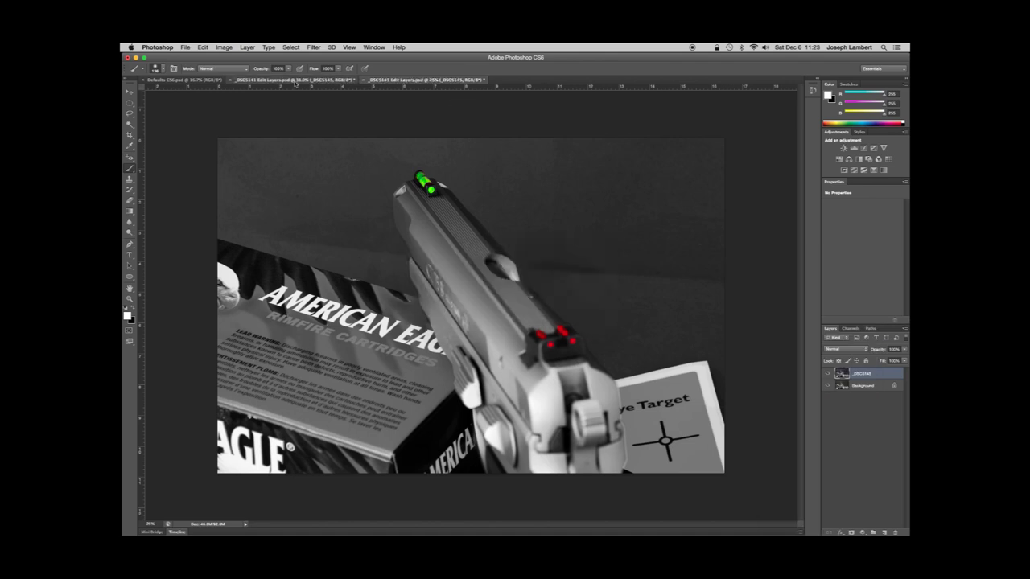
pyautogui.click(296, 81)
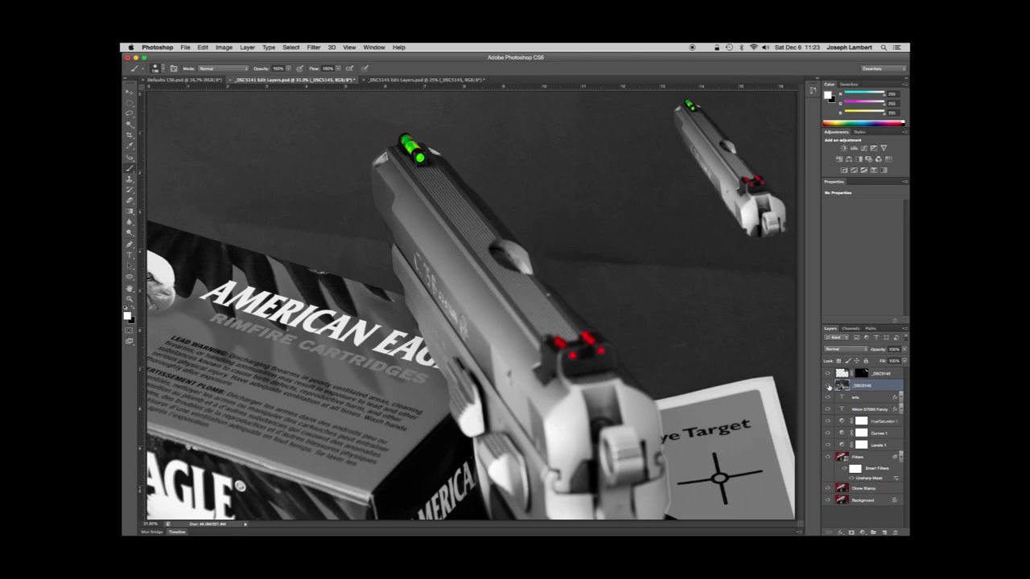
# - Toggle the newly copied _DSC5145 layer's visibility to compare the image with and without it
pyautogui.click(828, 386)
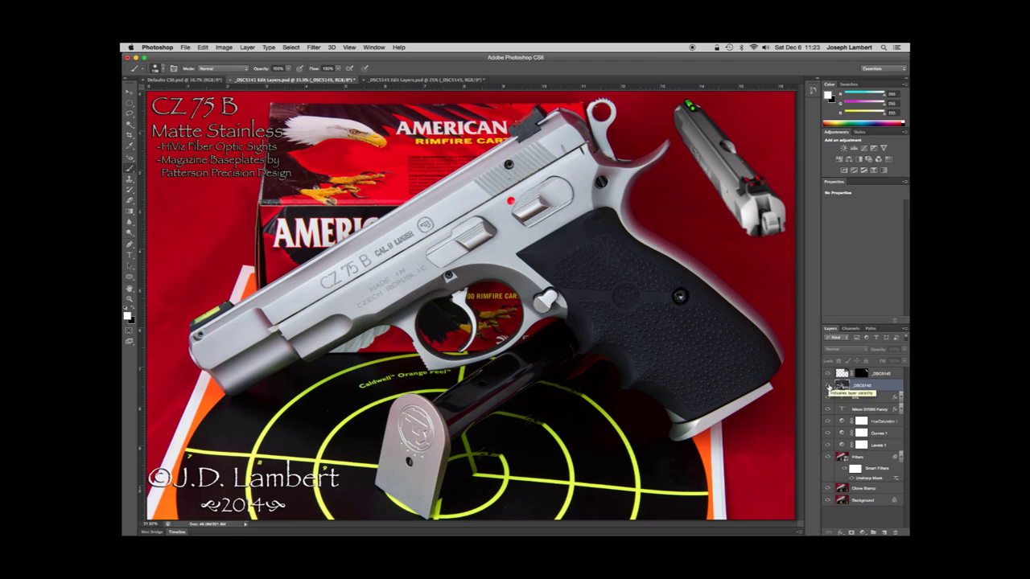
pyautogui.click(829, 386)
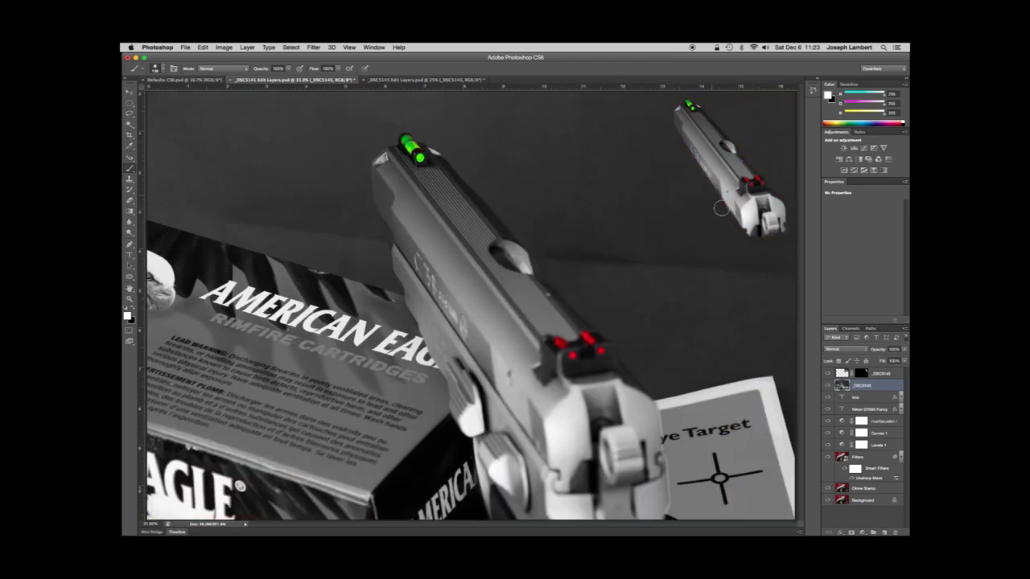
pyautogui.click(827, 386)
pyautogui.click(827, 386)
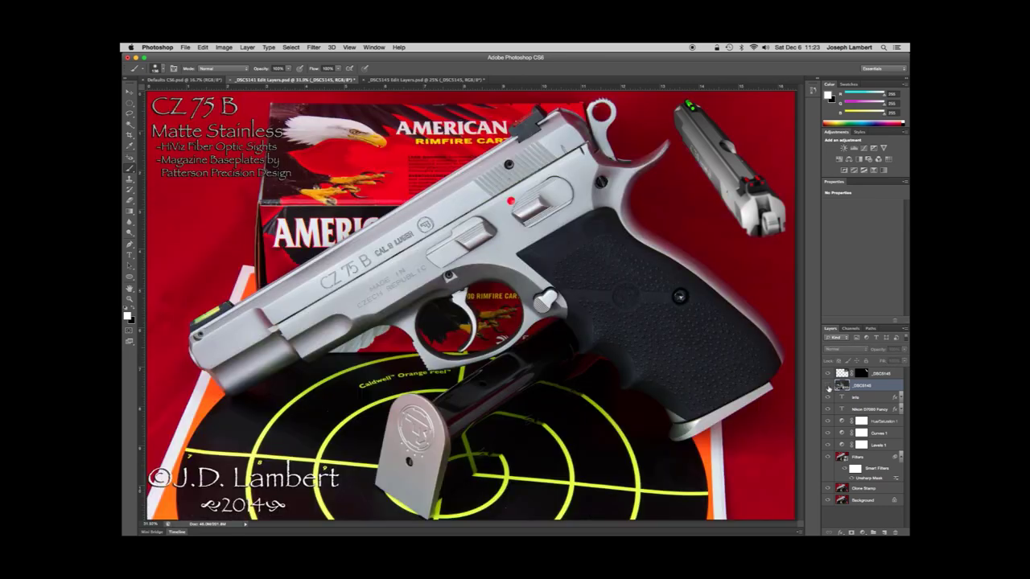
pyautogui.click(827, 387)
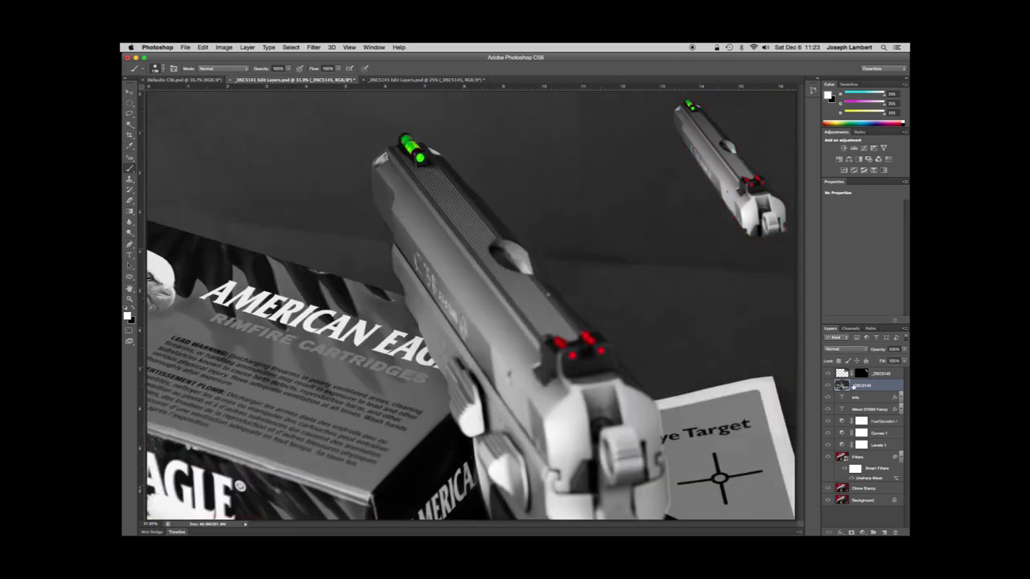
# - Scale the copied _DSC5145 photo with Free Transform to about 36% width and 39% height, and apply the transformation
pyautogui.click(203, 48)
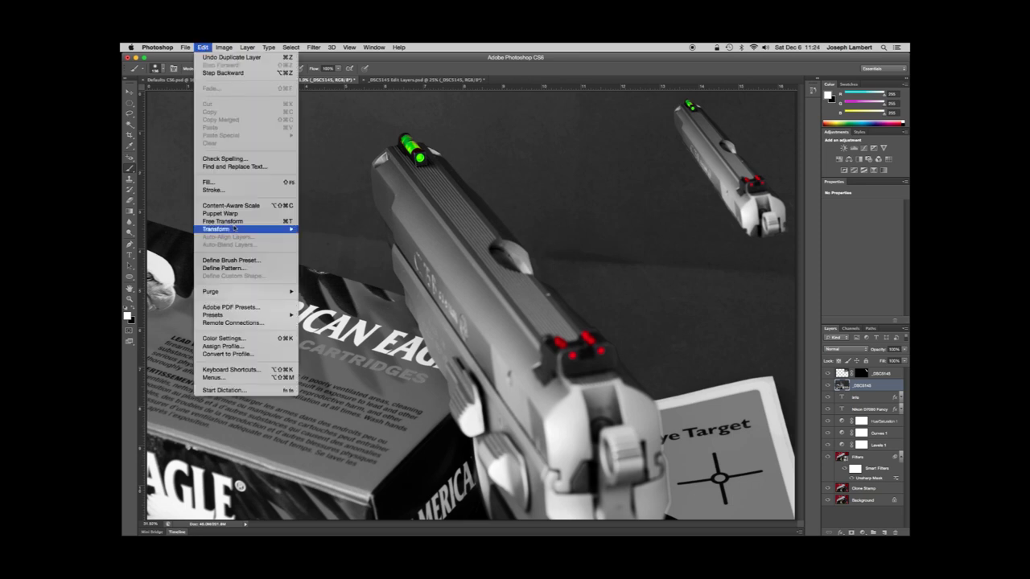
pyautogui.click(236, 222)
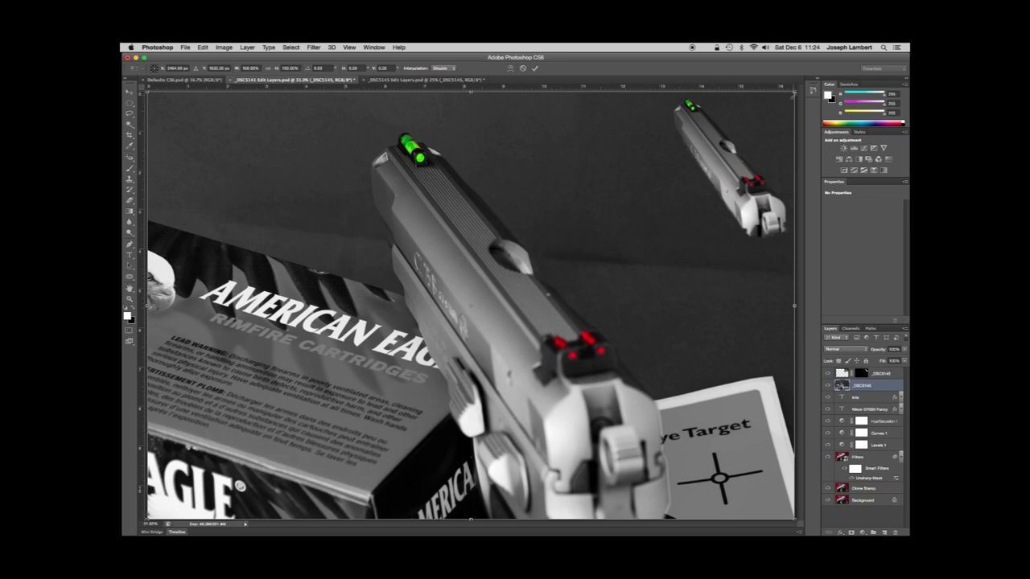
pyautogui.press('super+0')
pyautogui.press('super+minus')
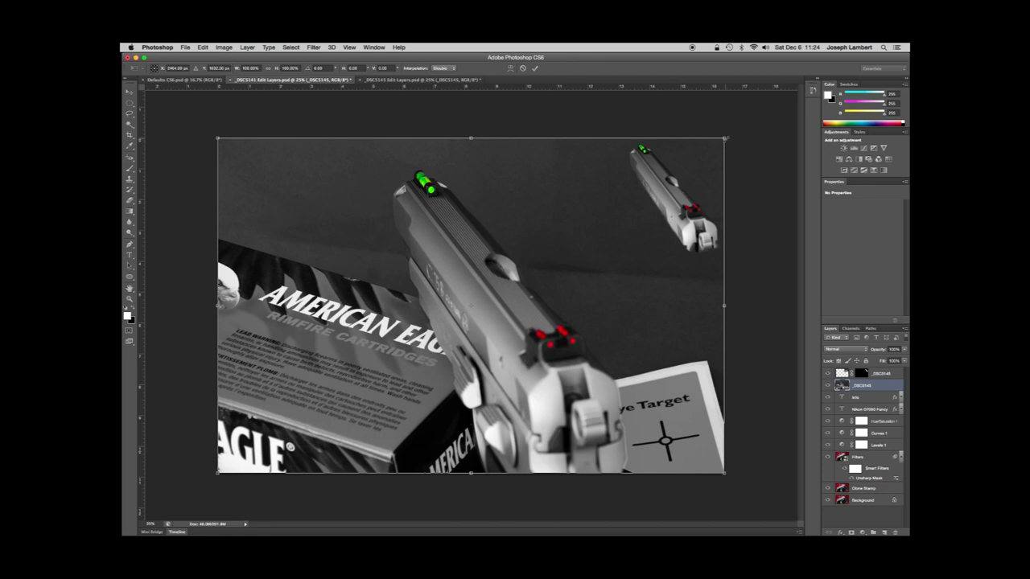
pyautogui.moveTo(726, 138); pyautogui.dragTo(590, 251)
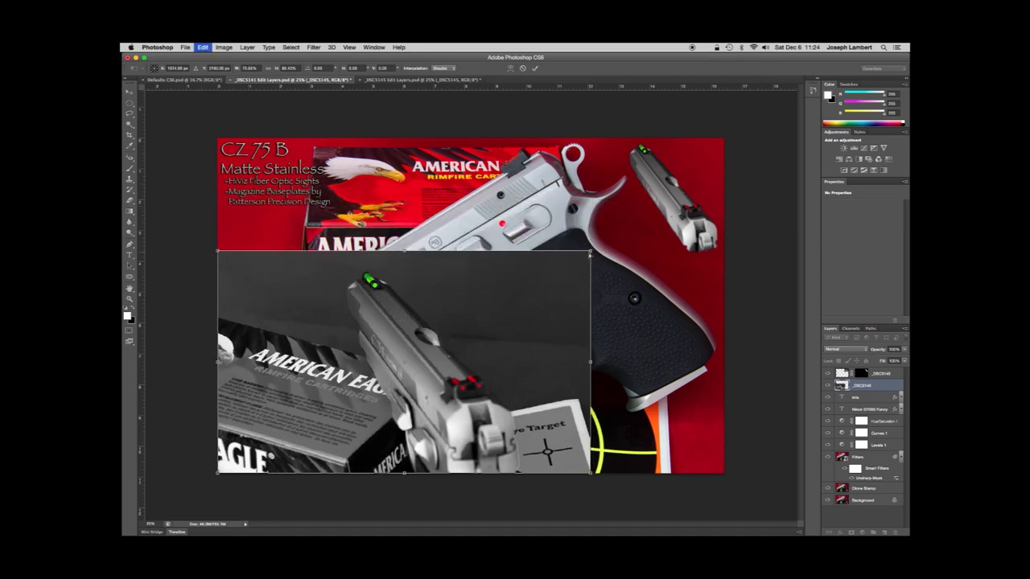
pyautogui.press('super+z')
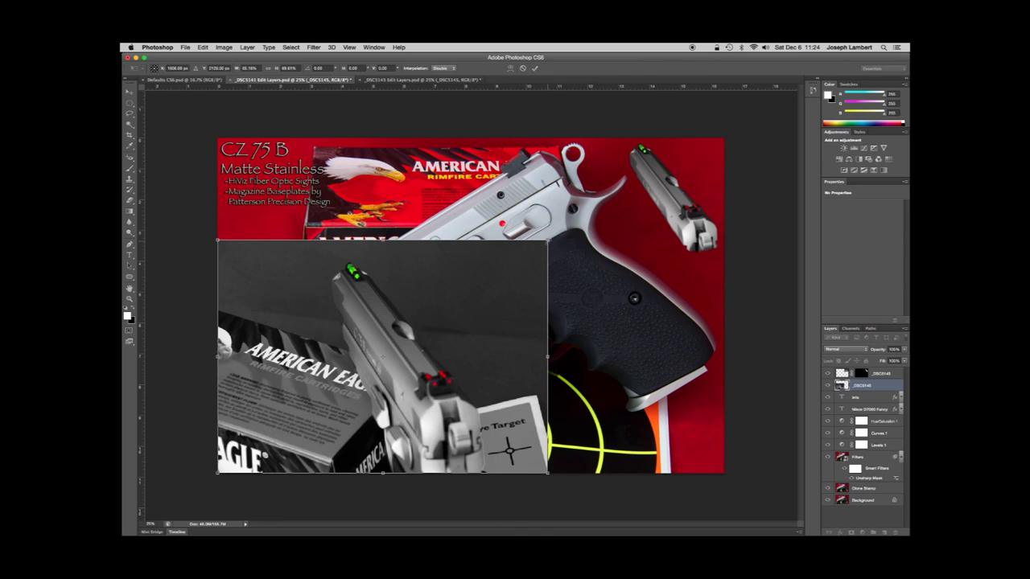
pyautogui.moveTo(545, 247); pyautogui.dragTo(401, 343)
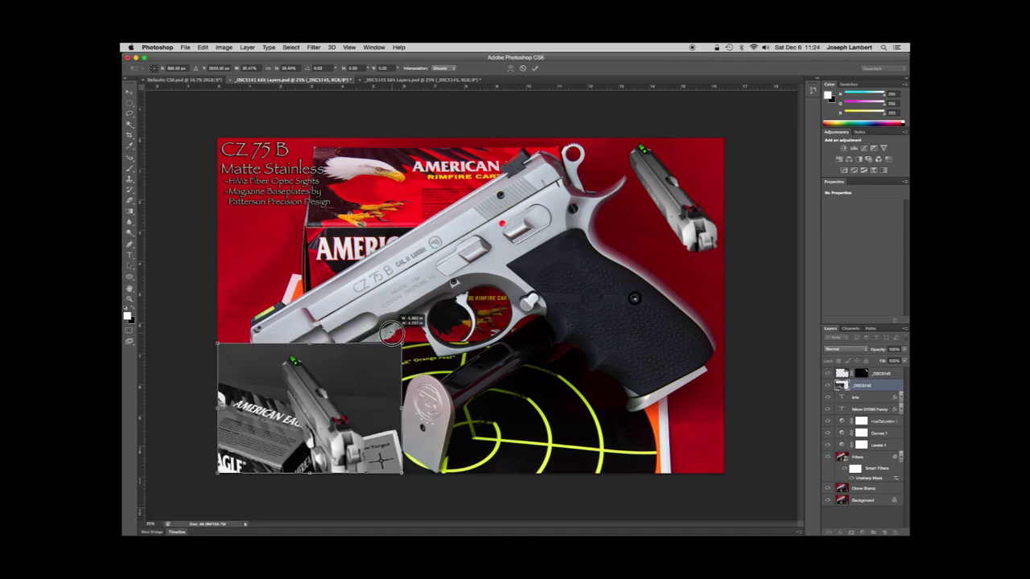
pyautogui.click(128, 95)
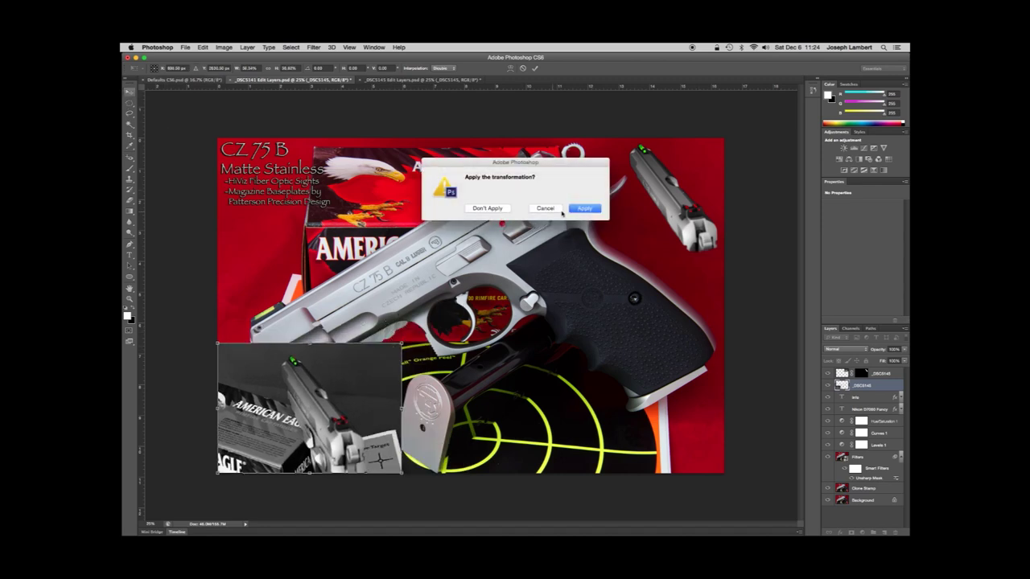
pyautogui.click(585, 208)
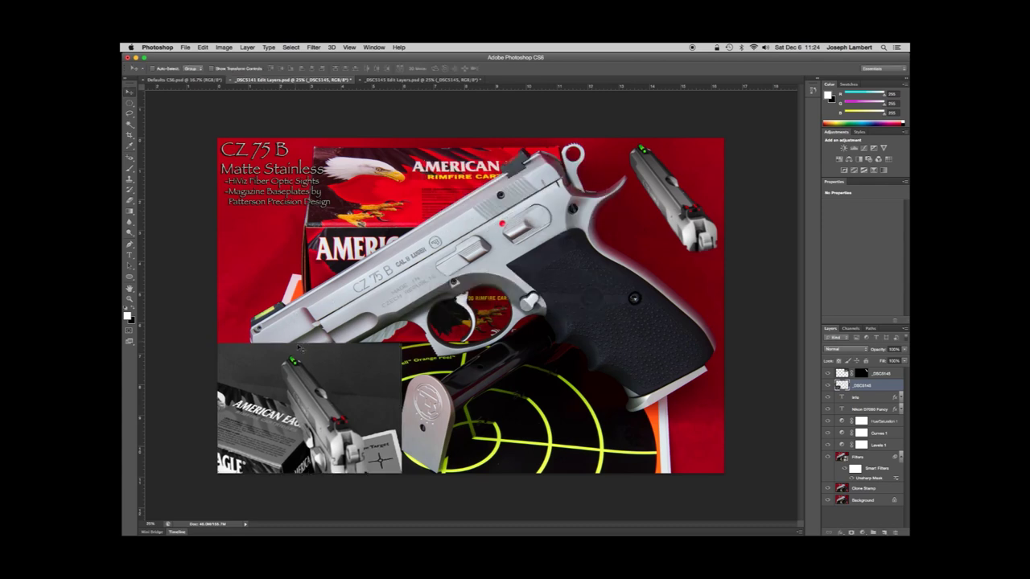
# - Move the reduced photo into the image's upper-right corner over the small pistol cutout and hide the older masked _DSC5145 layer
pyautogui.moveTo(363, 361); pyautogui.dragTo(617, 175)
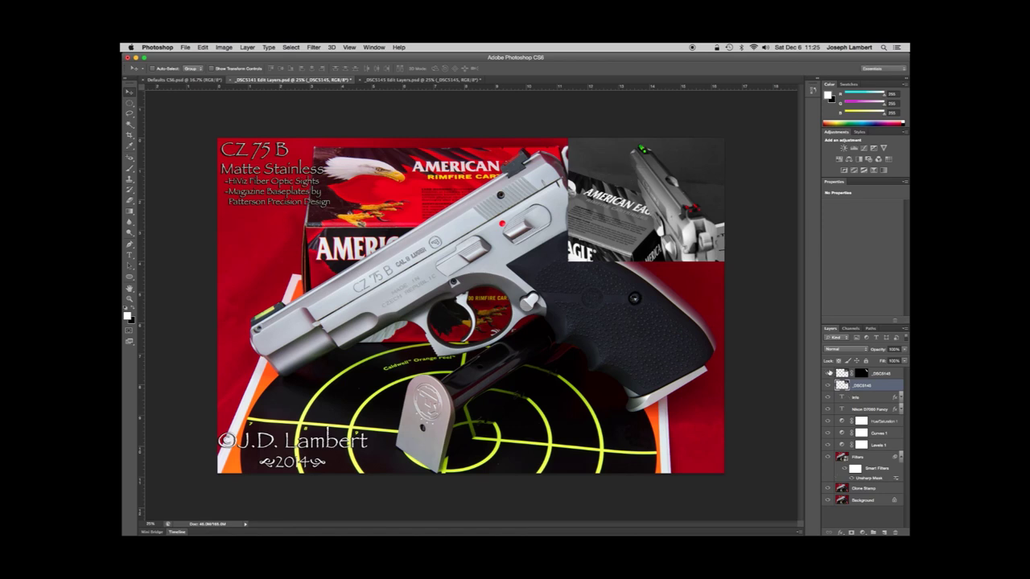
pyautogui.click(827, 374)
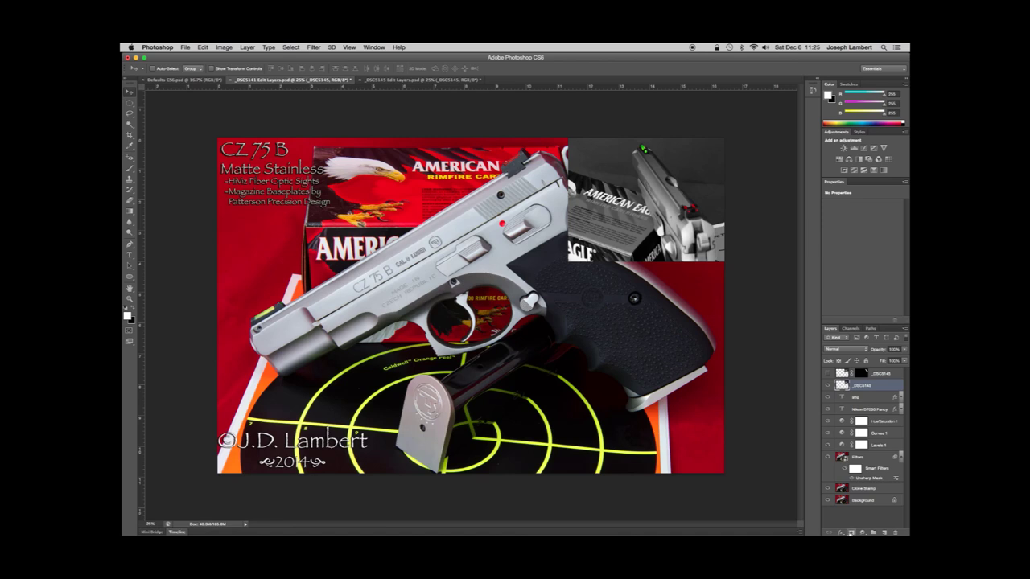
# - Add a layer mask to the inset photo's layer and set the foreground color to black, RGB 0, 0, 0
pyautogui.click(851, 532)
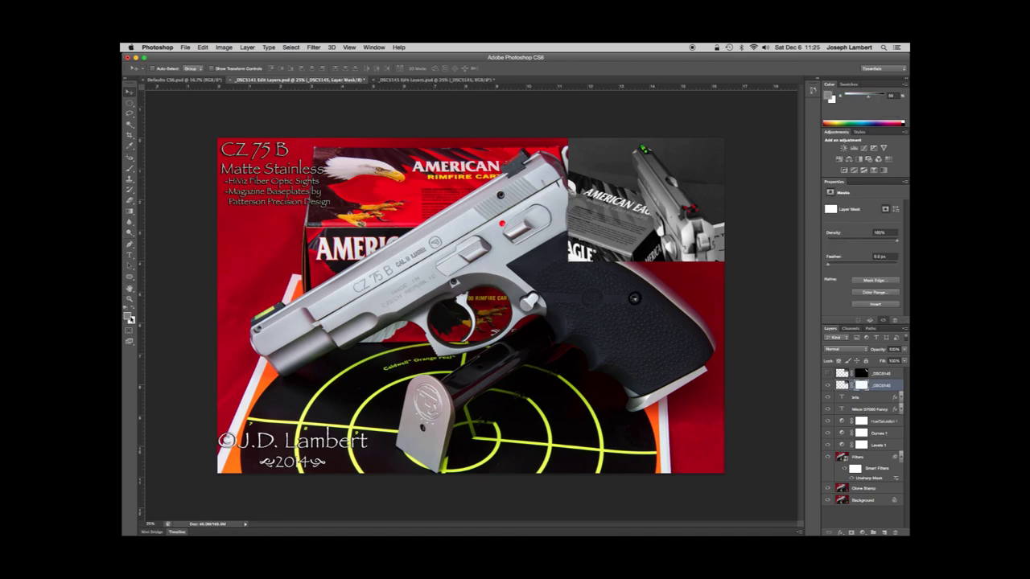
pyautogui.click(128, 317)
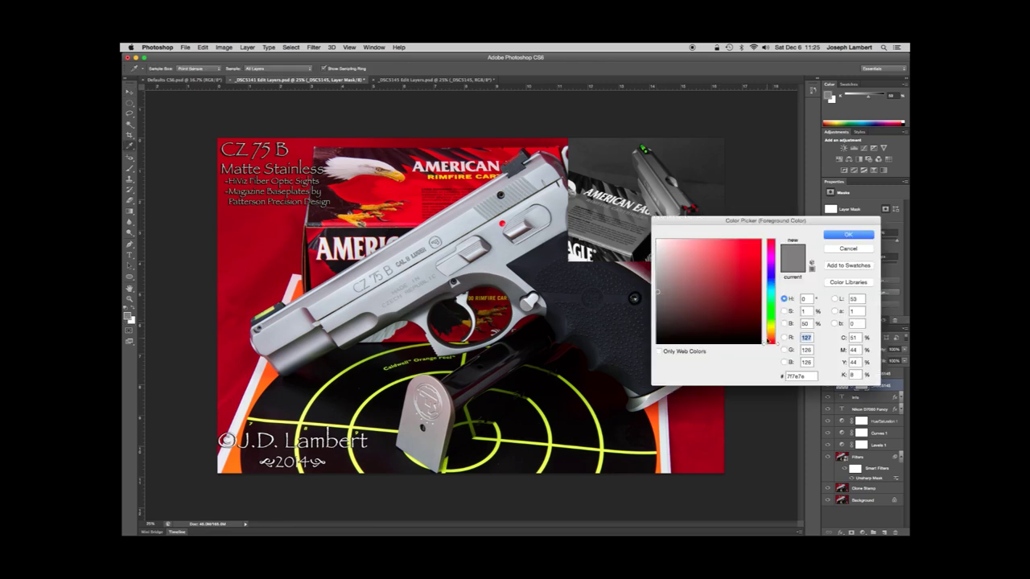
pyautogui.write('0')
pyautogui.press('Tab')
pyautogui.write('0')
pyautogui.press('Tab')
pyautogui.write('0')
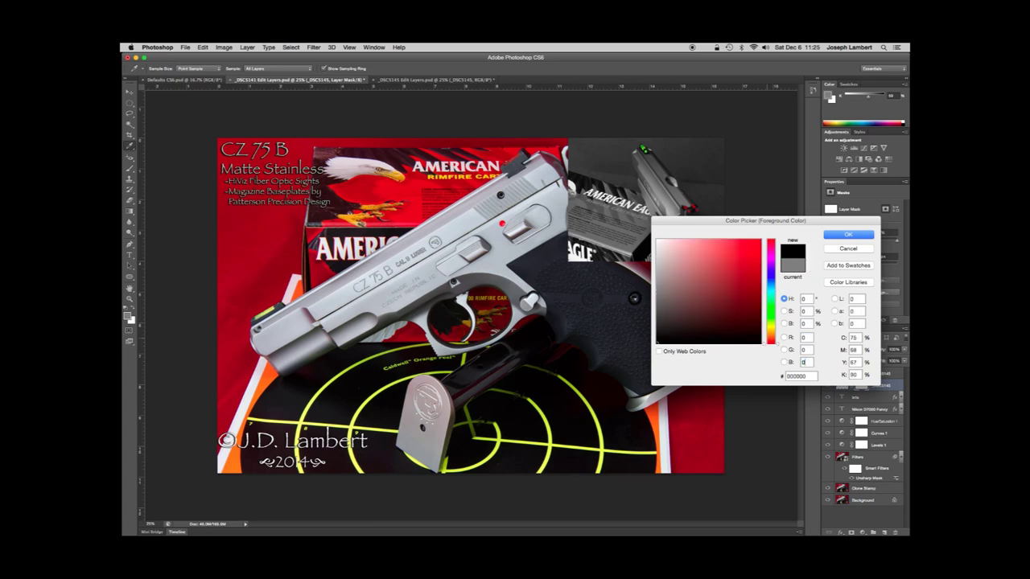
pyautogui.press('Return')
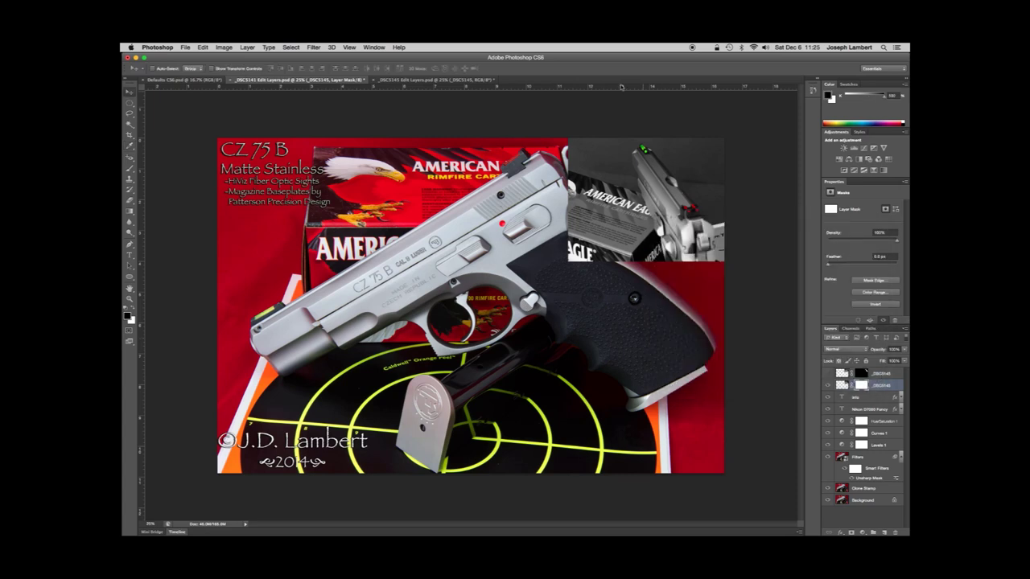
# - Brush black on the mask around the inset pistol to hide the ammo box, target and dark backdrop
pyautogui.click(130, 167)
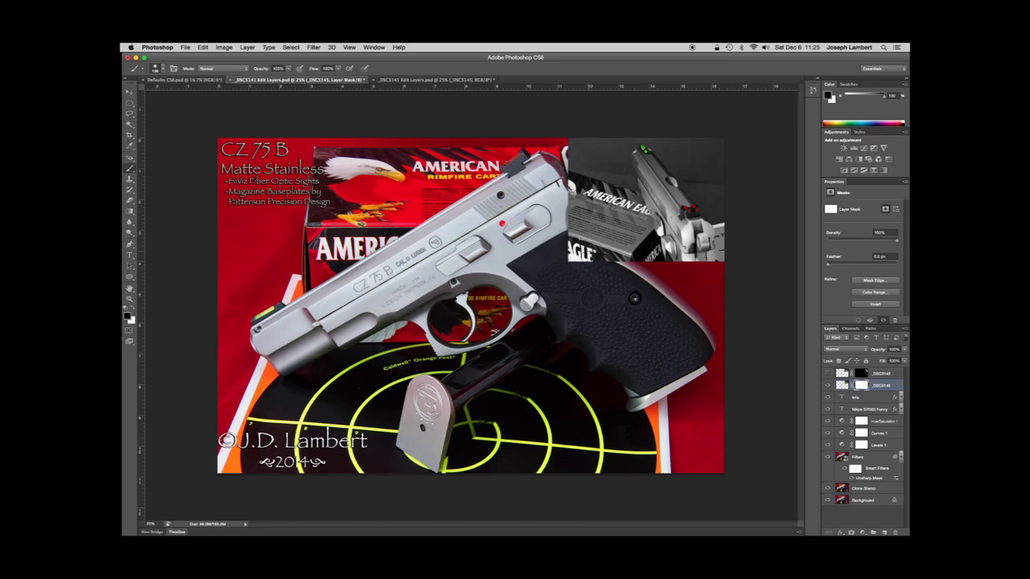
pyautogui.moveTo(566, 241)
pyautogui.mouseDown()
pyautogui.moveTo(593, 261)
pyautogui.moveTo(573, 189)
pyautogui.moveTo(571, 204)
pyautogui.moveTo(589, 246)
pyautogui.moveTo(574, 120)
pyautogui.moveTo(573, 175)
pyautogui.moveTo(601, 149)
pyautogui.moveTo(610, 252)
pyautogui.moveTo(591, 134)
pyautogui.moveTo(591, 239)
pyautogui.moveTo(585, 151)
pyautogui.moveTo(602, 158)
pyautogui.moveTo(616, 139)
pyautogui.moveTo(634, 254)
pyautogui.moveTo(611, 130)
pyautogui.moveTo(598, 163)
pyautogui.moveTo(598, 257)
pyautogui.moveTo(606, 229)
pyautogui.mouseUp()
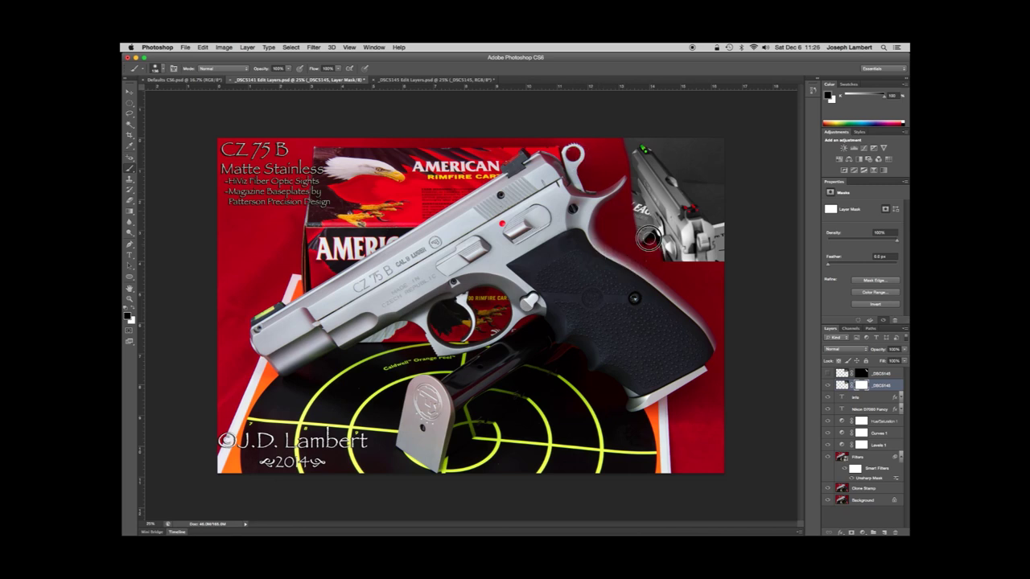
pyautogui.moveTo(648, 238)
pyautogui.mouseDown()
pyautogui.moveTo(649, 264)
pyautogui.moveTo(622, 167)
pyautogui.moveTo(626, 133)
pyautogui.moveTo(720, 142)
pyautogui.moveTo(668, 135)
pyautogui.moveTo(742, 278)
pyautogui.mouseUp()
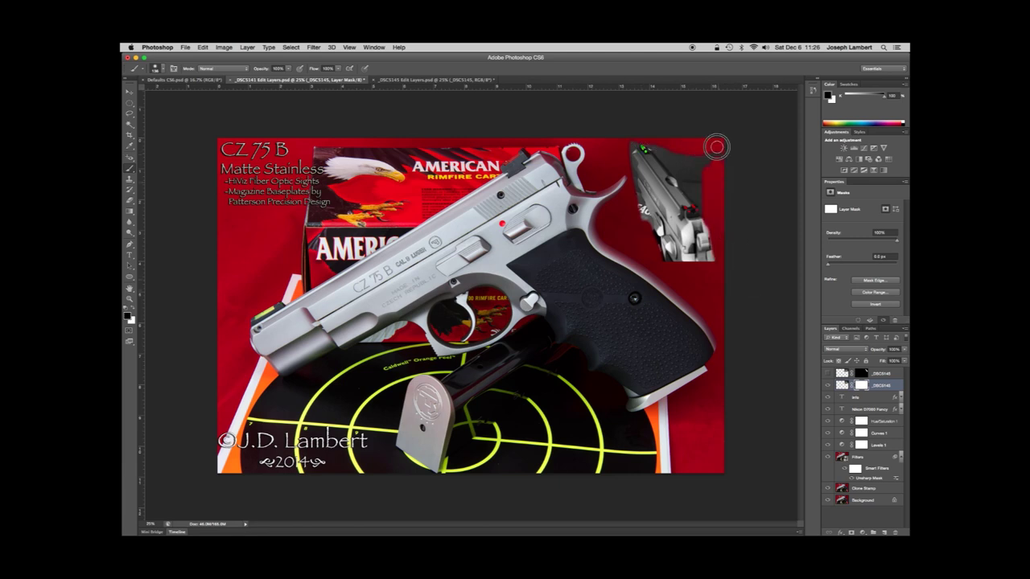
pyautogui.moveTo(698, 192)
pyautogui.mouseDown()
pyautogui.moveTo(703, 171)
pyautogui.moveTo(715, 209)
pyautogui.mouseUp()
# - Swap the painting color to white and brush over the pistol's rear sight area on the mask to restore it
pyautogui.press('x')
pyautogui.press('x')
pyautogui.press('x')
pyautogui.moveTo(688, 211)
pyautogui.mouseDown()
pyautogui.moveTo(698, 225)
pyautogui.moveTo(686, 194)
pyautogui.mouseUp()
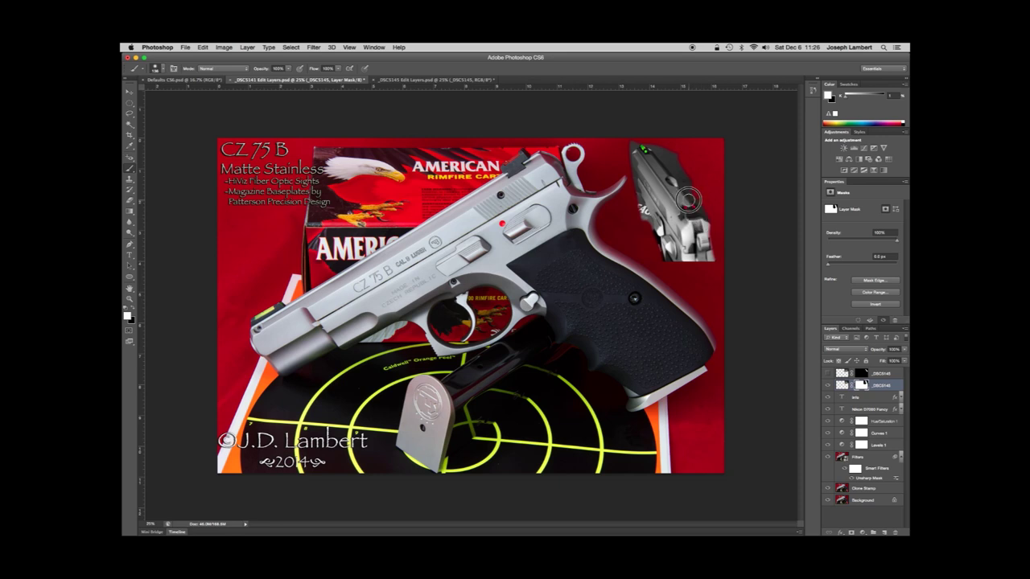
# - Try masking out a diagonal strip across the inset pistol's slide in black and painting it back in white
pyautogui.press('x')
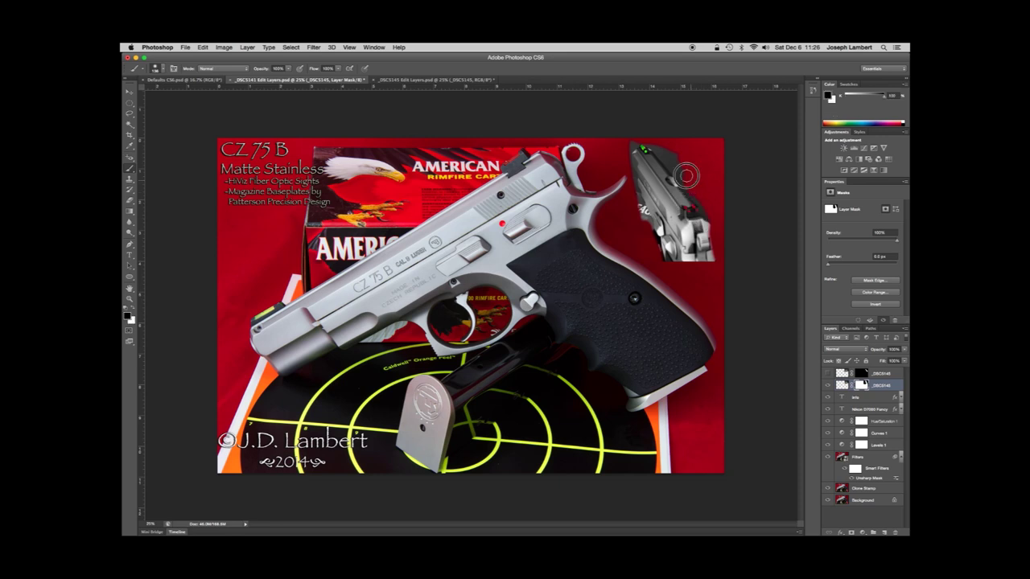
pyautogui.moveTo(664, 164); pyautogui.dragTo(631, 202)
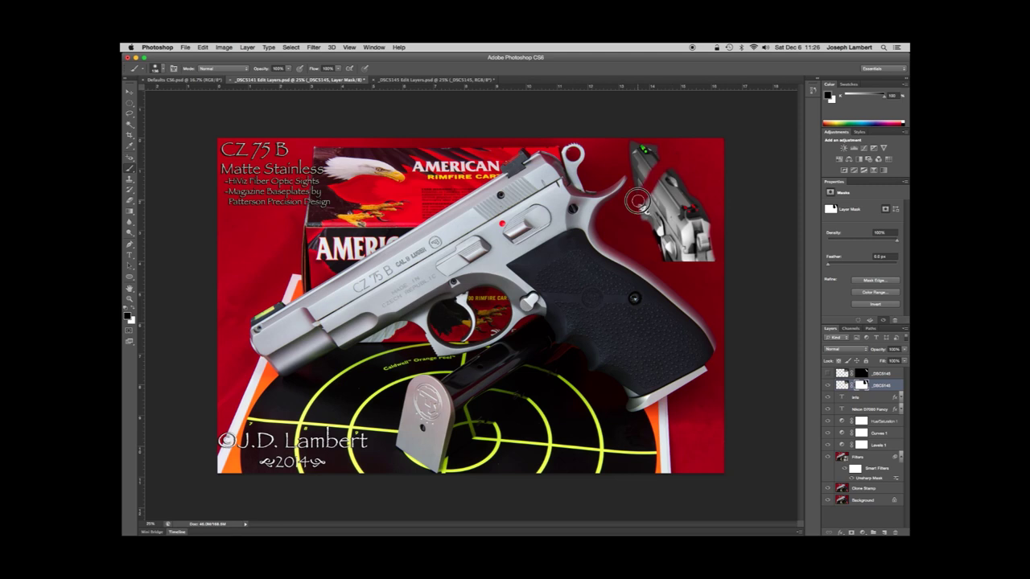
pyautogui.press('x')
pyautogui.moveTo(629, 204)
pyautogui.mouseDown()
pyautogui.moveTo(667, 165)
pyautogui.moveTo(643, 205)
pyautogui.moveTo(644, 189)
pyautogui.mouseUp()
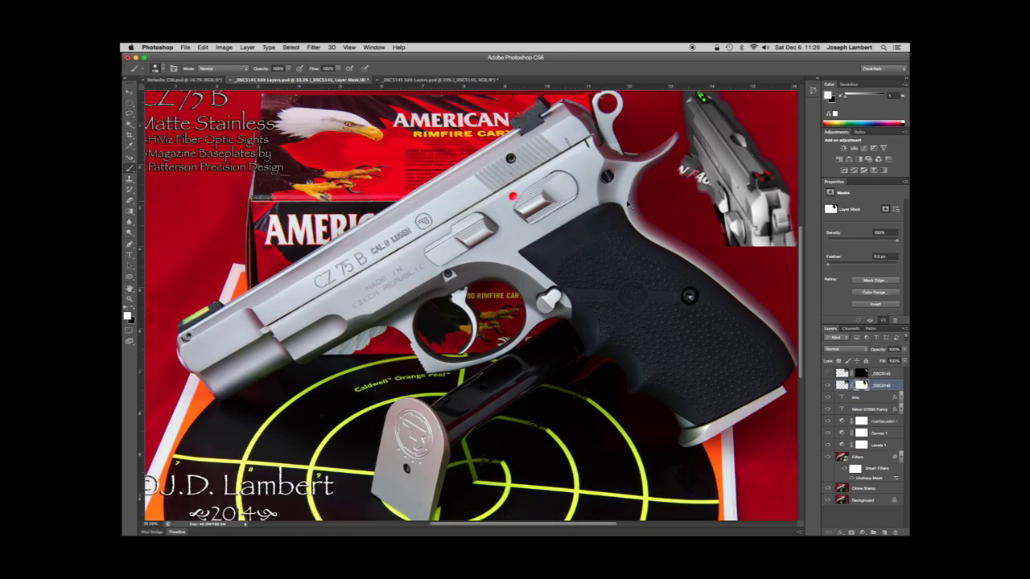
# - With a smaller black brush, mask out the leftover dark backdrop along both sides of the inset pistol's slide
pyautogui.press('super+equal')
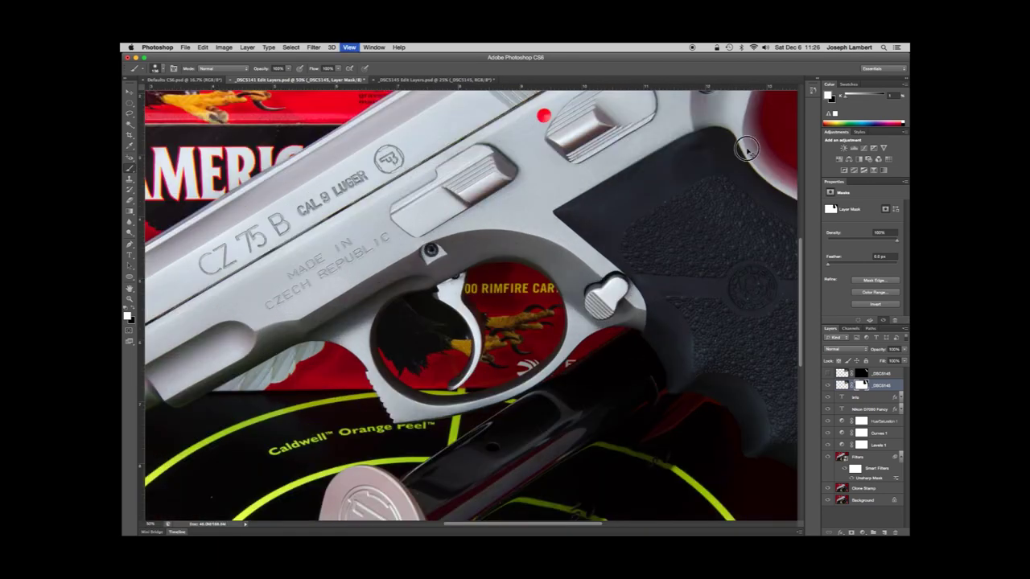
pyautogui.press('super+i')
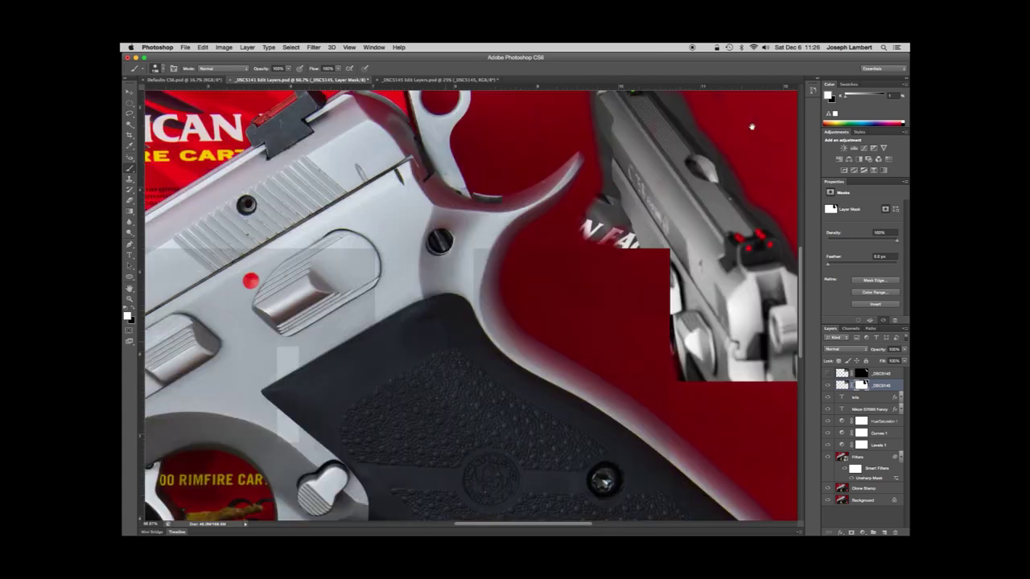
pyautogui.hscroll(10, 616, 234)
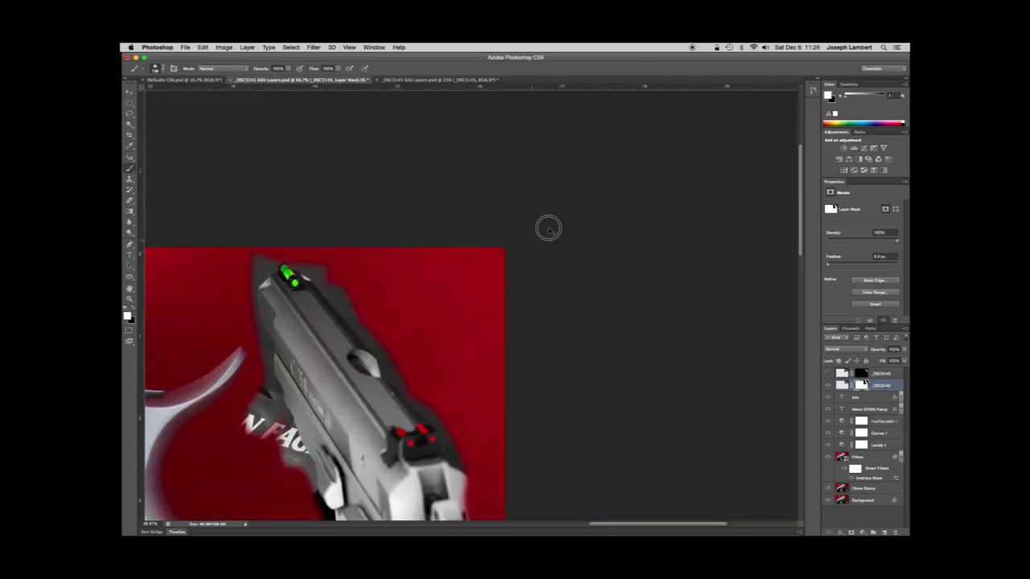
pyautogui.scroll(-5, 547, 225)
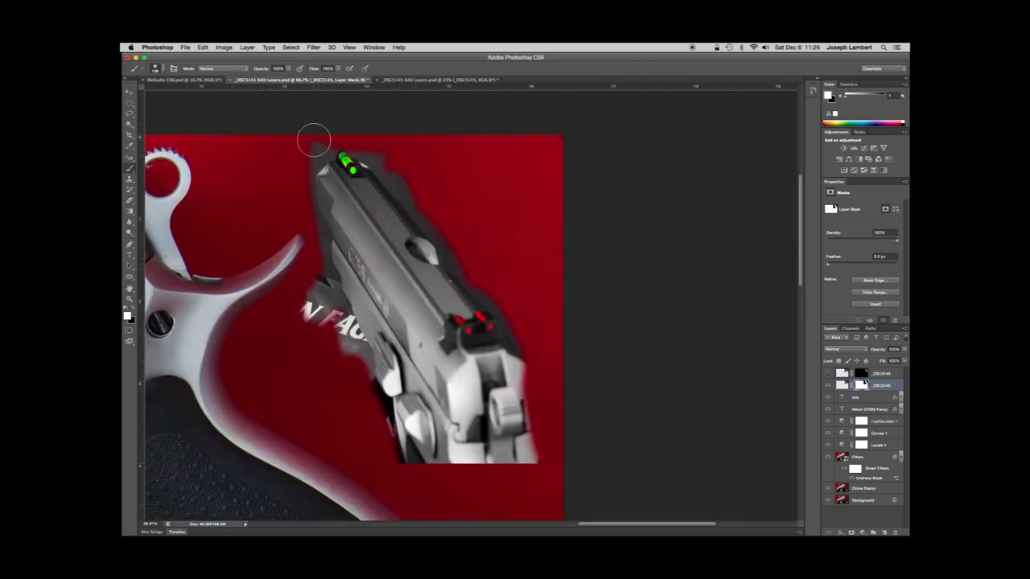
pyautogui.press('x')
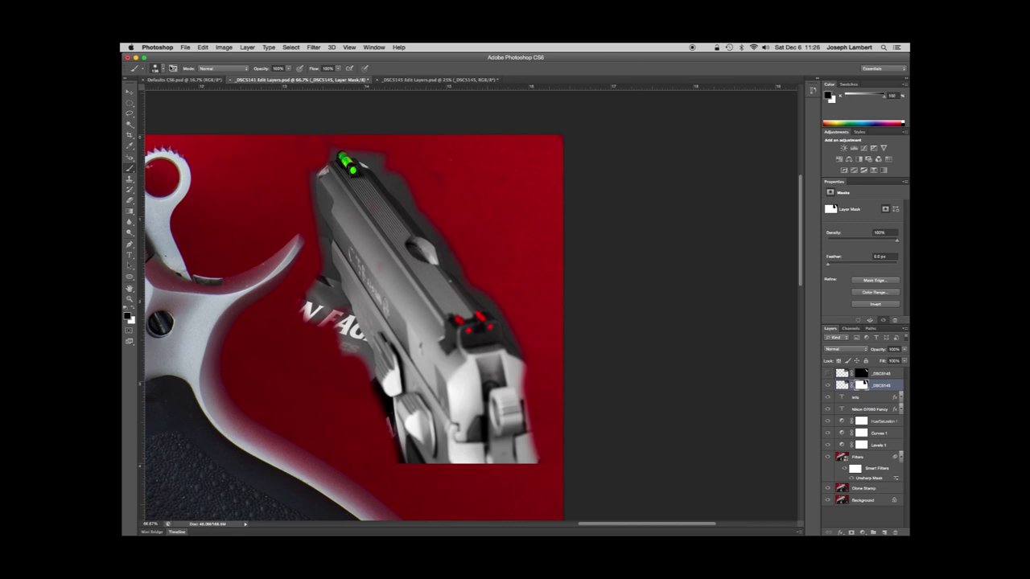
pyautogui.click(163, 71)
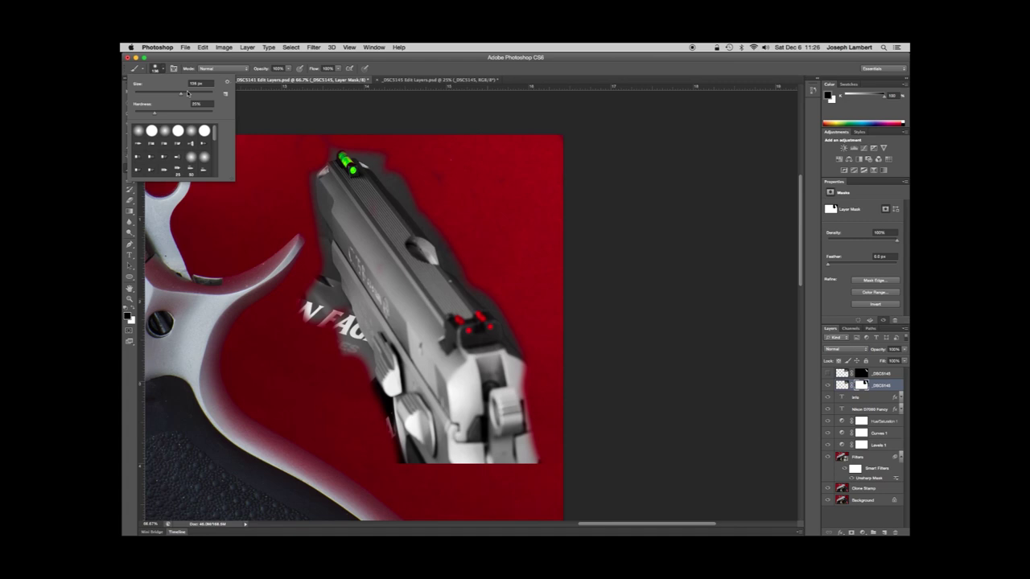
pyautogui.moveTo(182, 96); pyautogui.dragTo(157, 95)
pyautogui.press('Return')
pyautogui.press(']')
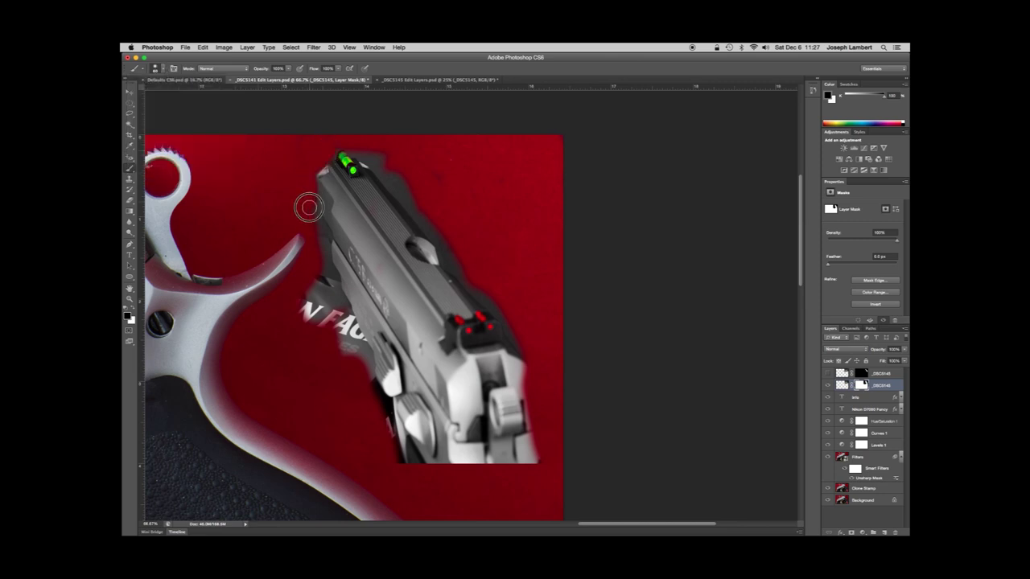
pyautogui.moveTo(319, 237)
pyautogui.mouseDown()
pyautogui.moveTo(327, 316)
pyautogui.moveTo(336, 289)
pyautogui.mouseUp()
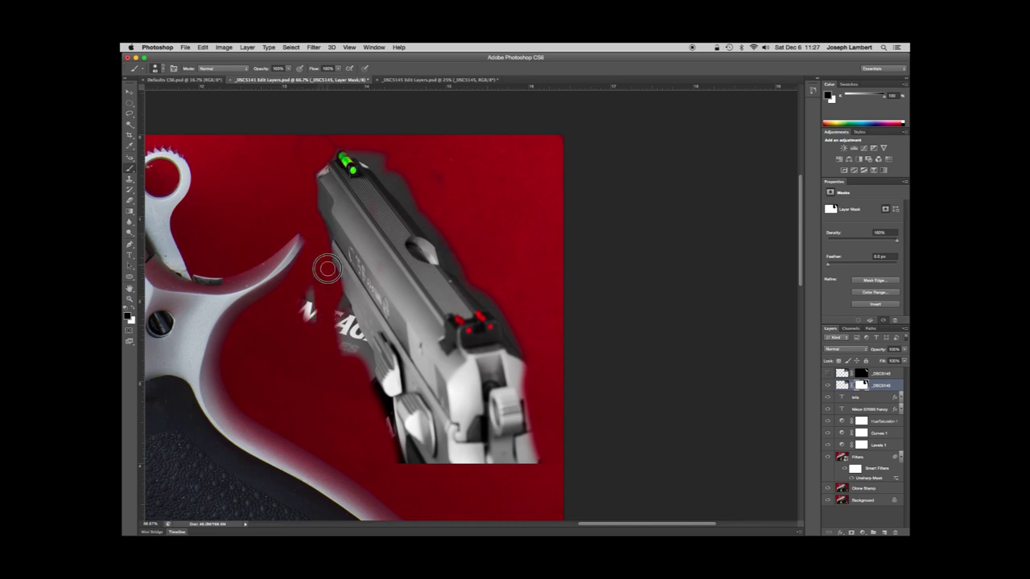
pyautogui.moveTo(371, 161)
pyautogui.mouseDown()
pyautogui.moveTo(418, 214)
pyautogui.moveTo(406, 197)
pyautogui.mouseUp()
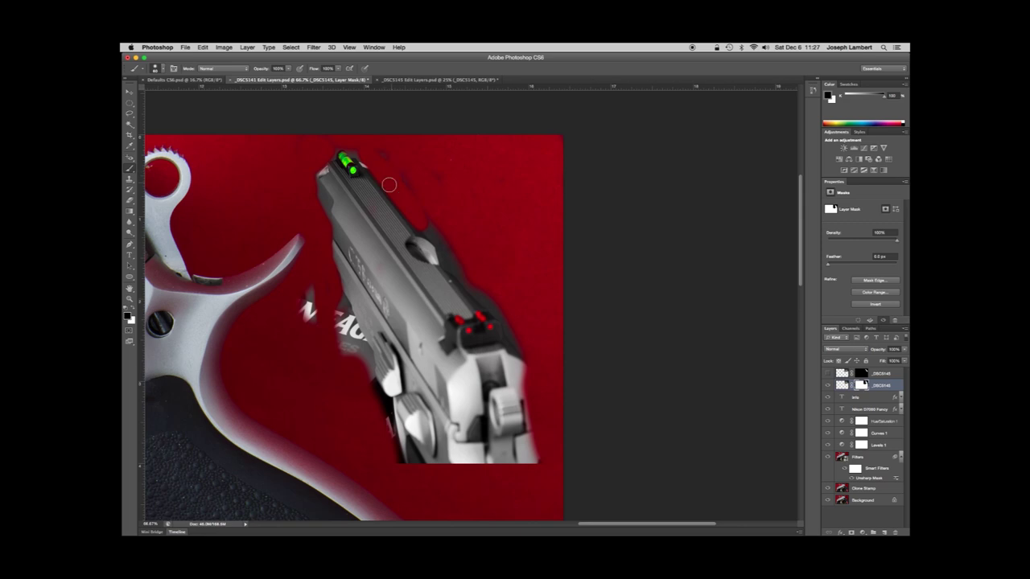
# - Set the brush hardness to 100% and dab six hard-edged white spots on the mask beside the inset pistol's muzzle
pyautogui.click(156, 68)
pyautogui.moveTo(156, 113); pyautogui.dragTo(216, 114)
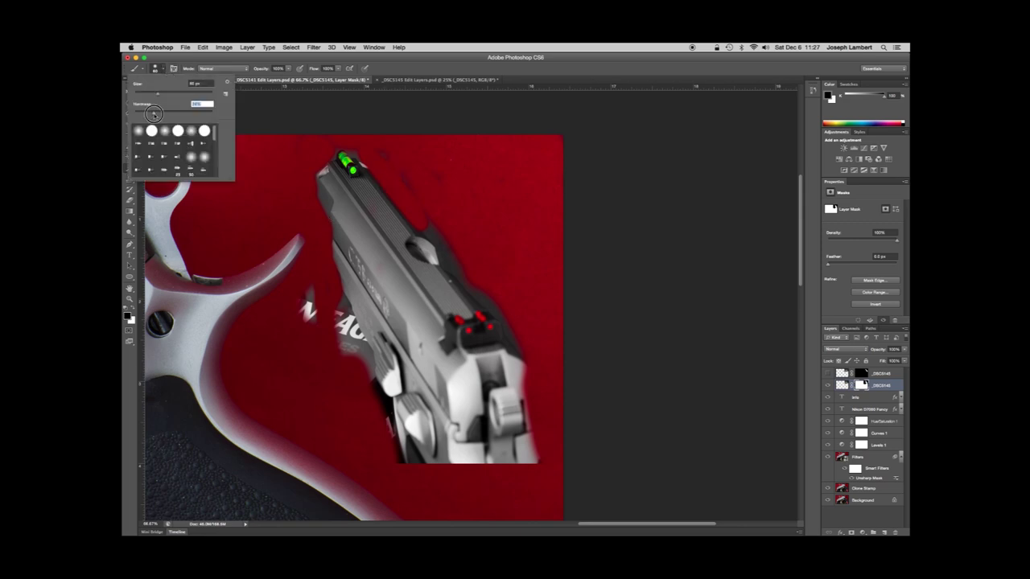
pyautogui.click(164, 72)
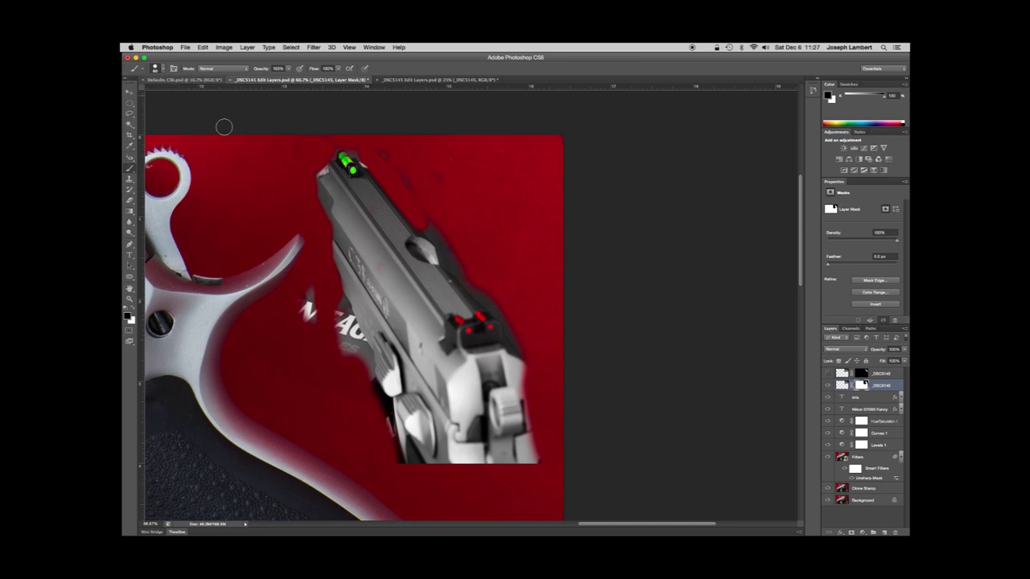
pyautogui.press('x')
pyautogui.click(293, 193)
pyautogui.click(304, 208)
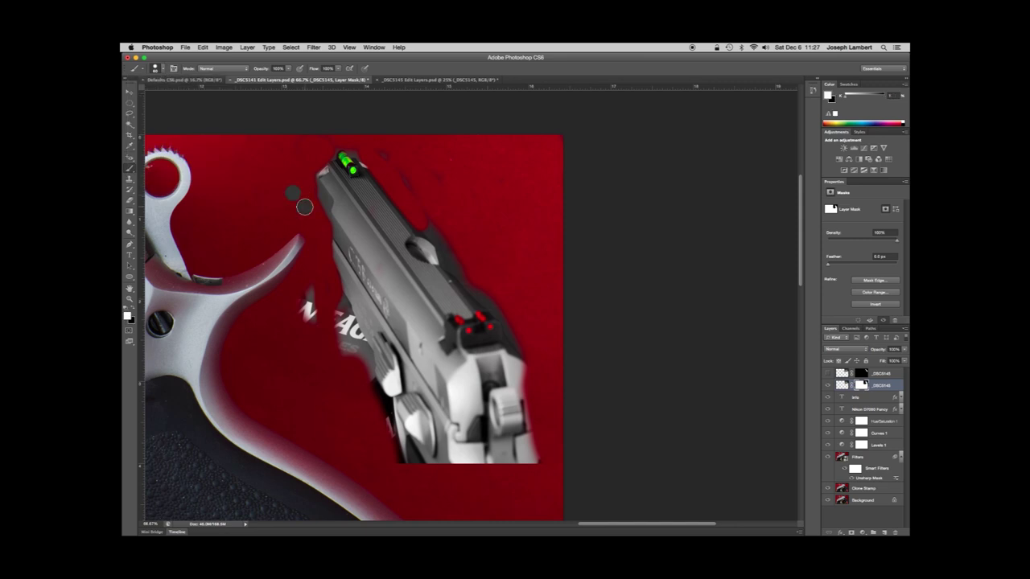
pyautogui.click(293, 158)
pyautogui.click(271, 167)
pyautogui.click(271, 186)
pyautogui.click(305, 178)
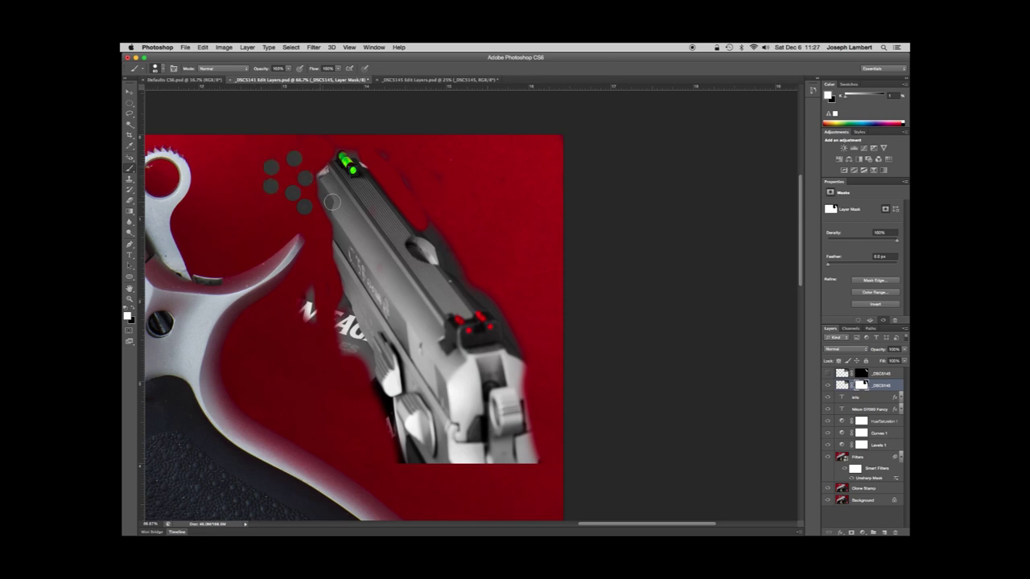
# - Lower the brush hardness and dab four soft-edged white spots on the mask beside the hard-edged ones
pyautogui.click(160, 69)
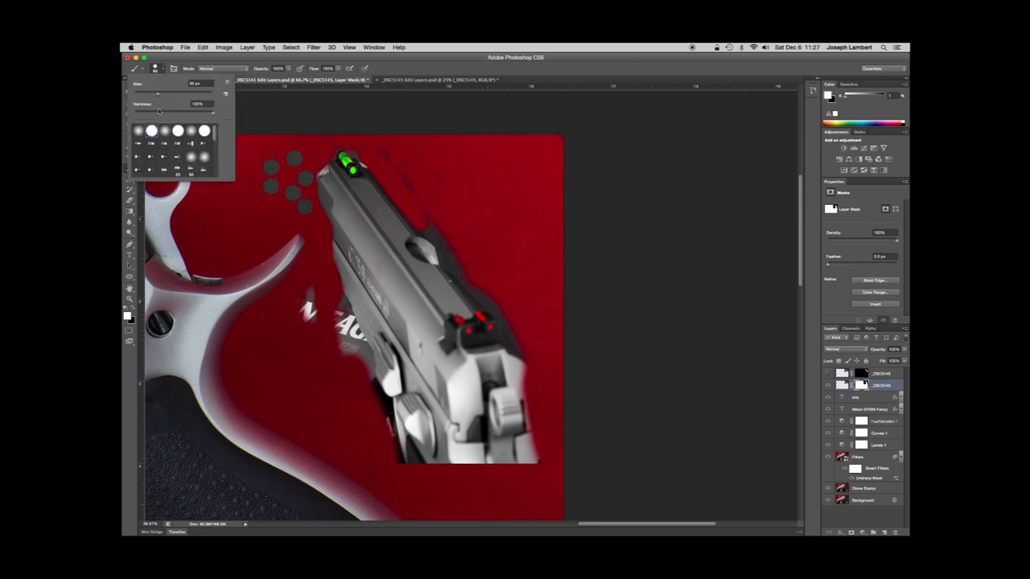
pyautogui.moveTo(158, 112); pyautogui.dragTo(153, 114)
pyautogui.click(274, 148)
pyautogui.click(259, 150)
pyautogui.click(253, 170)
pyautogui.click(251, 186)
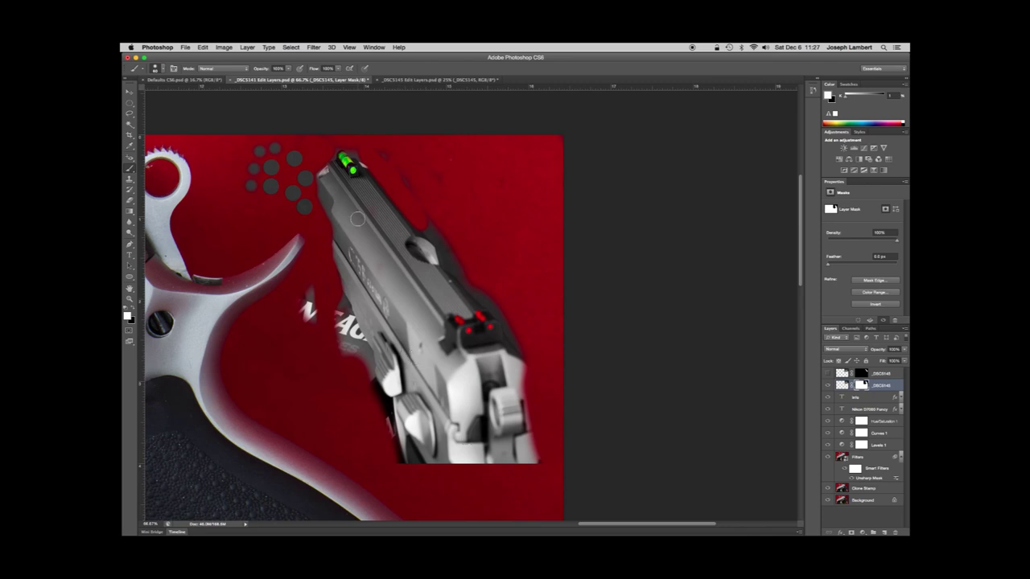
# - Hide the practice inset layer and show the finished masked inset layer above it
pyautogui.press('super+minus')
pyautogui.press('super+minus')
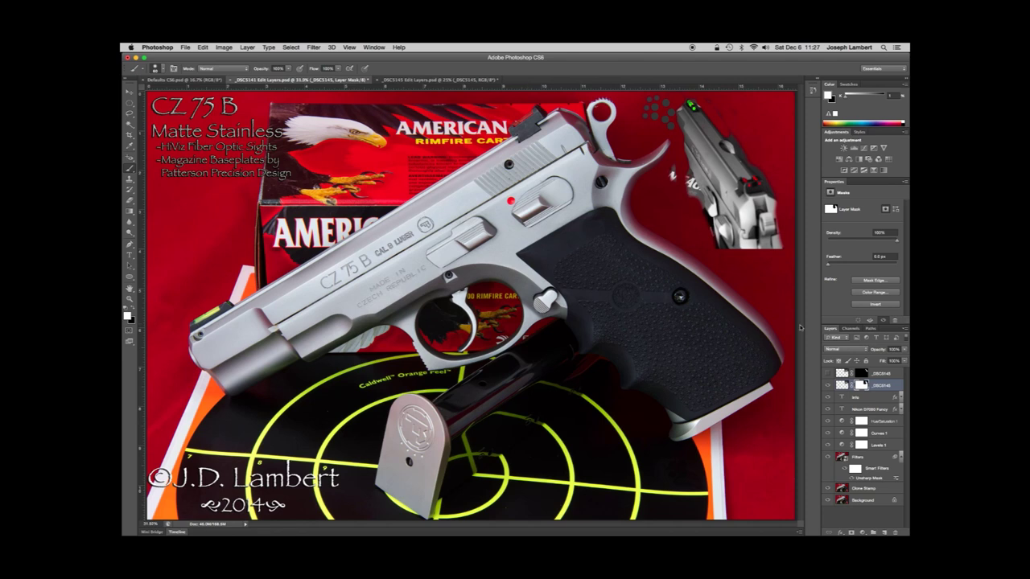
pyautogui.click(829, 387)
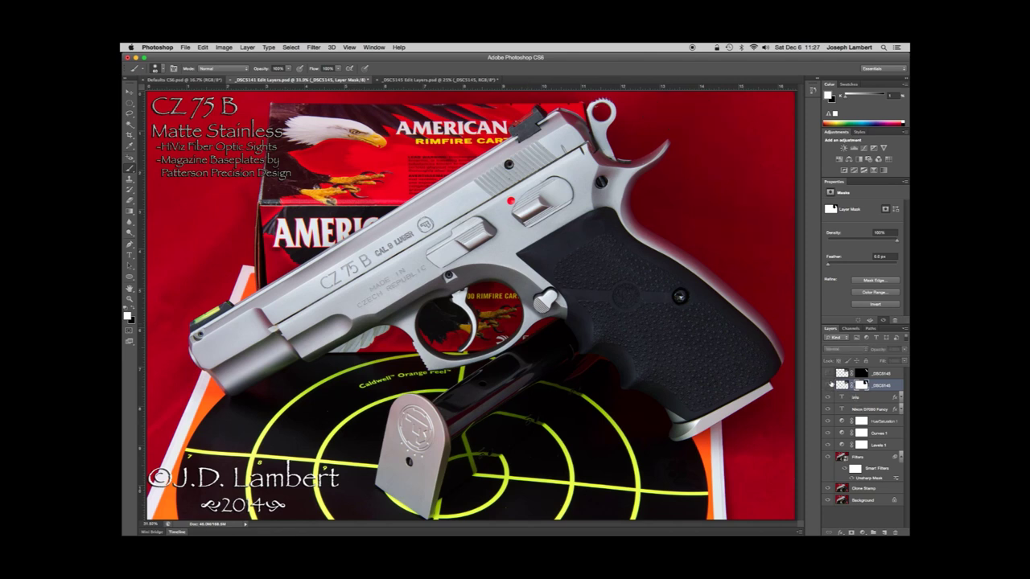
pyautogui.click(828, 374)
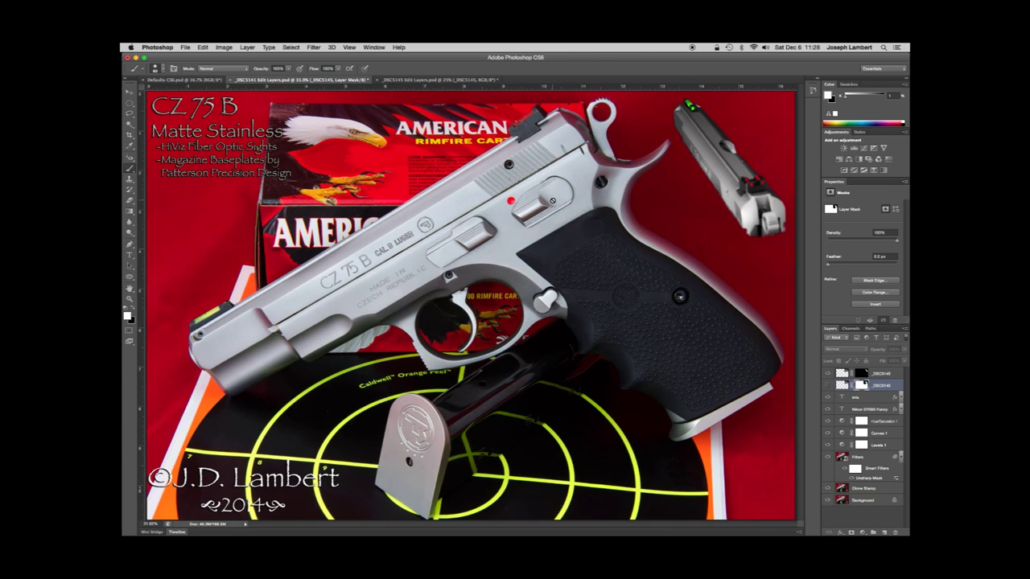
pyautogui.press('super+h')
pyautogui.press('super+minus')
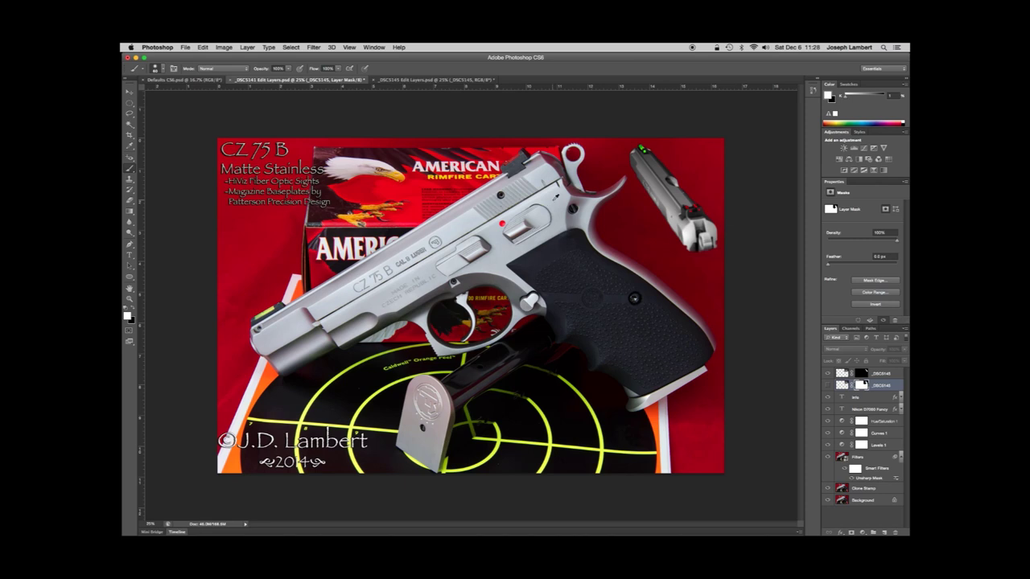
# - Try adding a white border by enlarging the canvas to 16.827 by 11.280 inches, and undo it
pyautogui.press('super+alt+c')
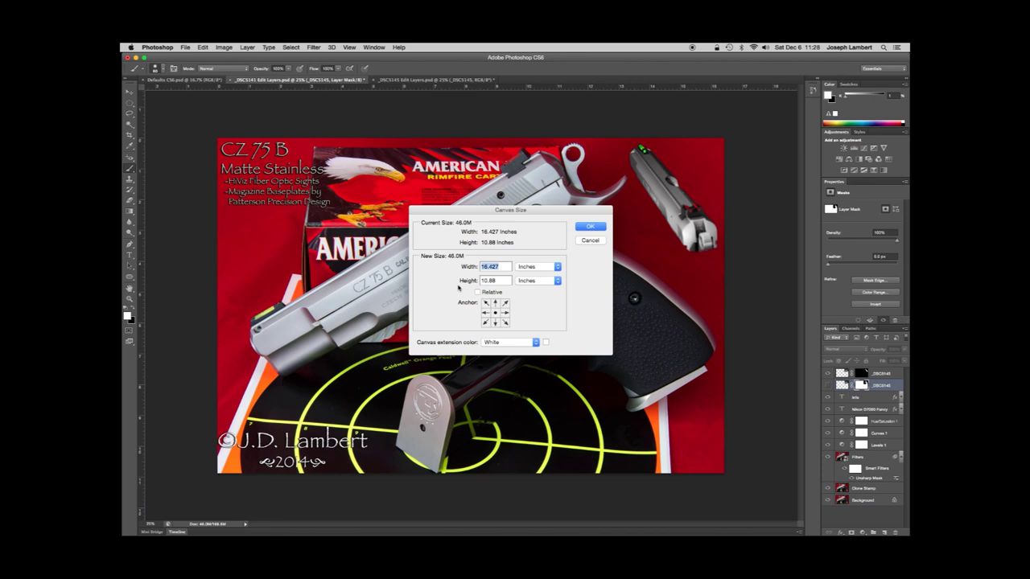
pyautogui.write('16.827')
pyautogui.press('Tab')
pyautogui.write('11.280')
pyautogui.click(593, 230)
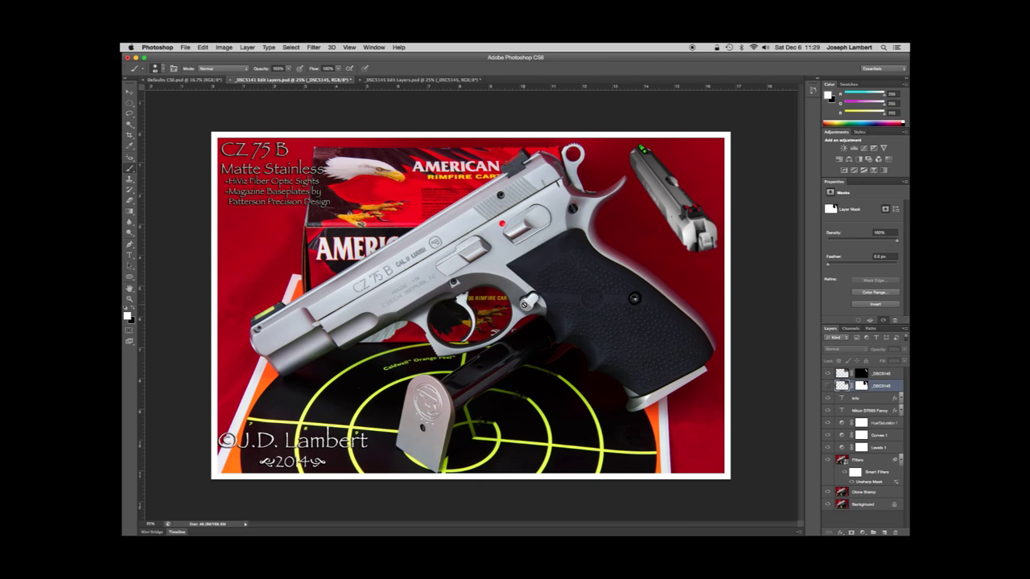
pyautogui.press('super+z')
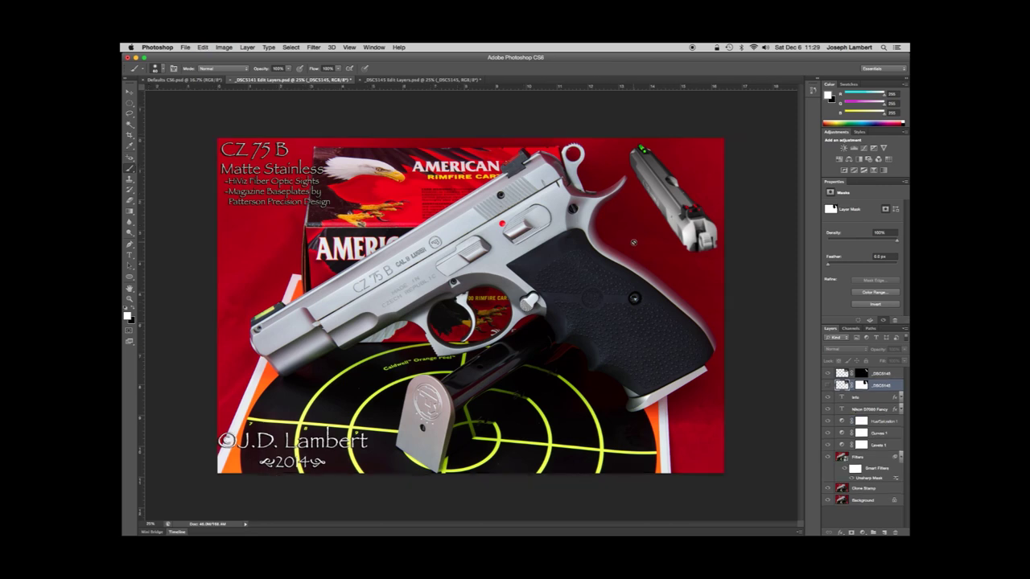
# - Start another canvas resize with a width of 16.827 inches and a height of 11.280 inches
pyautogui.press('super+alt+c')
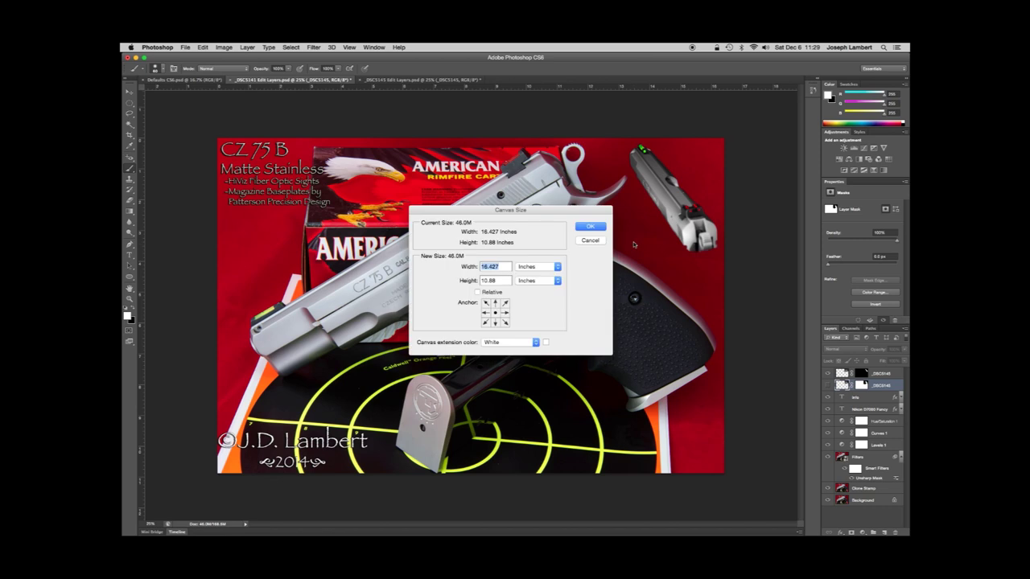
pyautogui.write('16')
pyautogui.write('2')
pyautogui.write('000')
pyautogui.press('Tab')
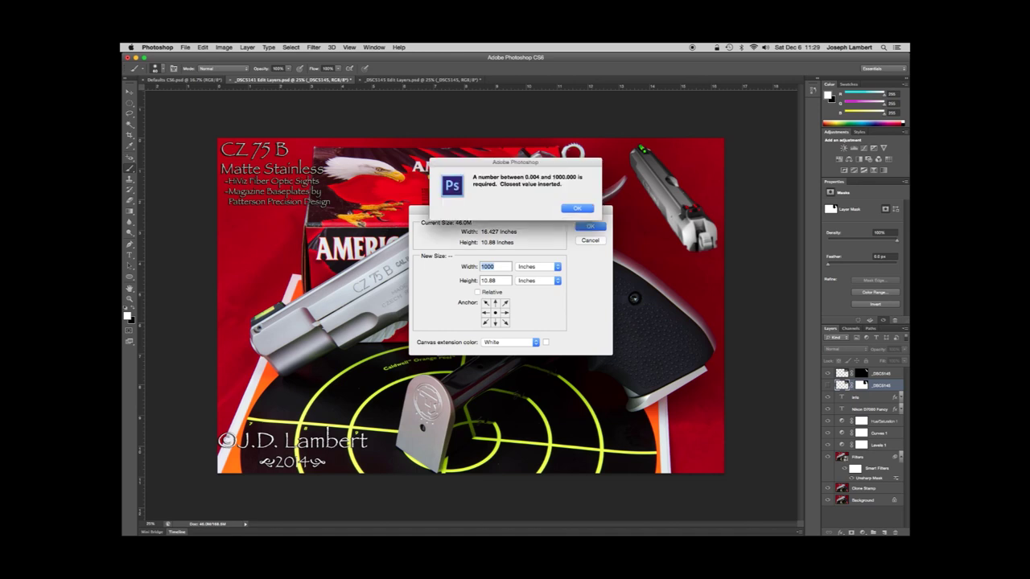
pyautogui.press('Return')
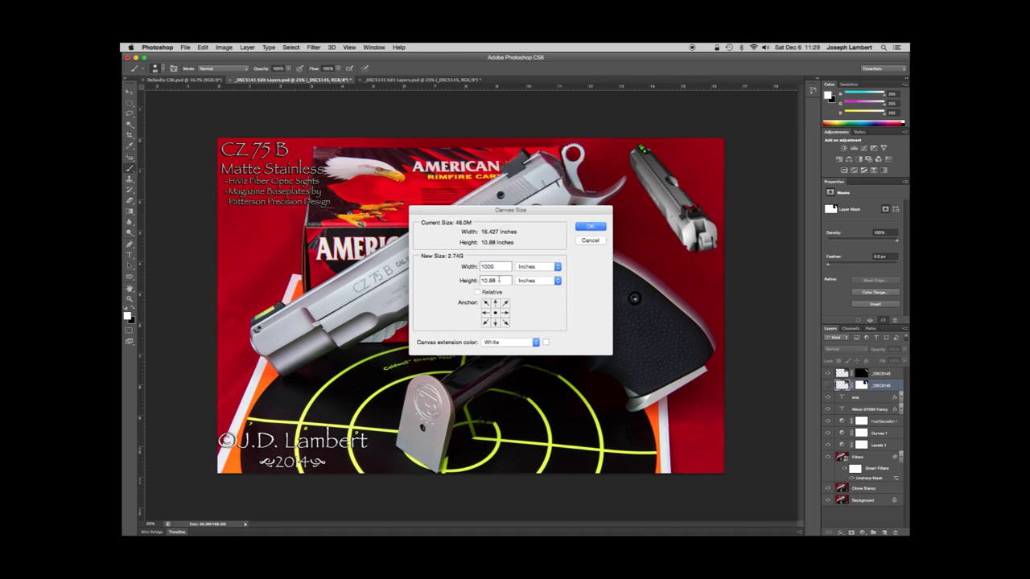
pyautogui.doubleClick(500, 267)
pyautogui.write('16.827')
pyautogui.press('Tab')
pyautogui.write('11.280')
# - Try a bright green canvas extension color, #15d415, for the border, and undo the resize
pyautogui.click(534, 343)
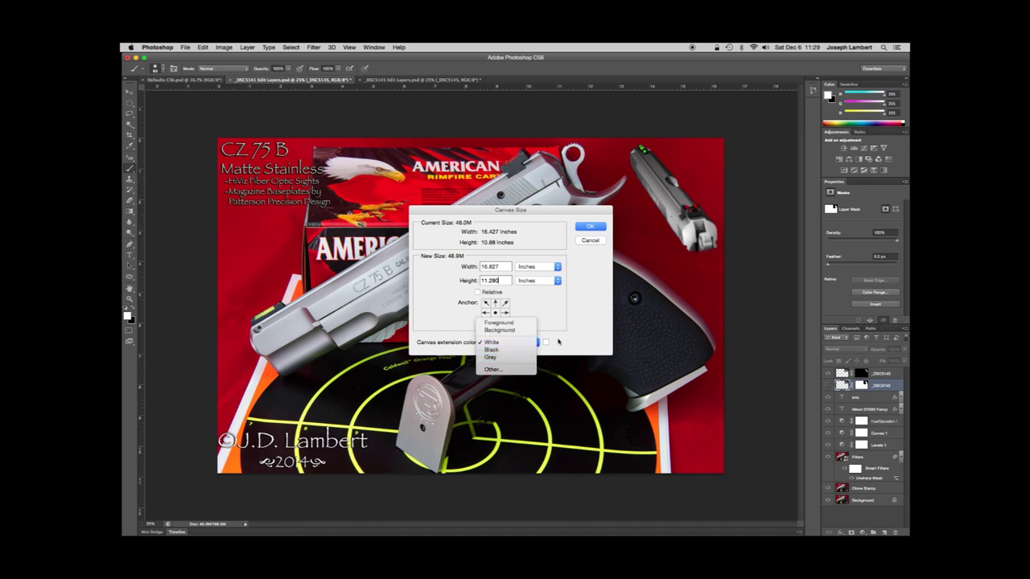
pyautogui.click(559, 343)
pyautogui.click(546, 342)
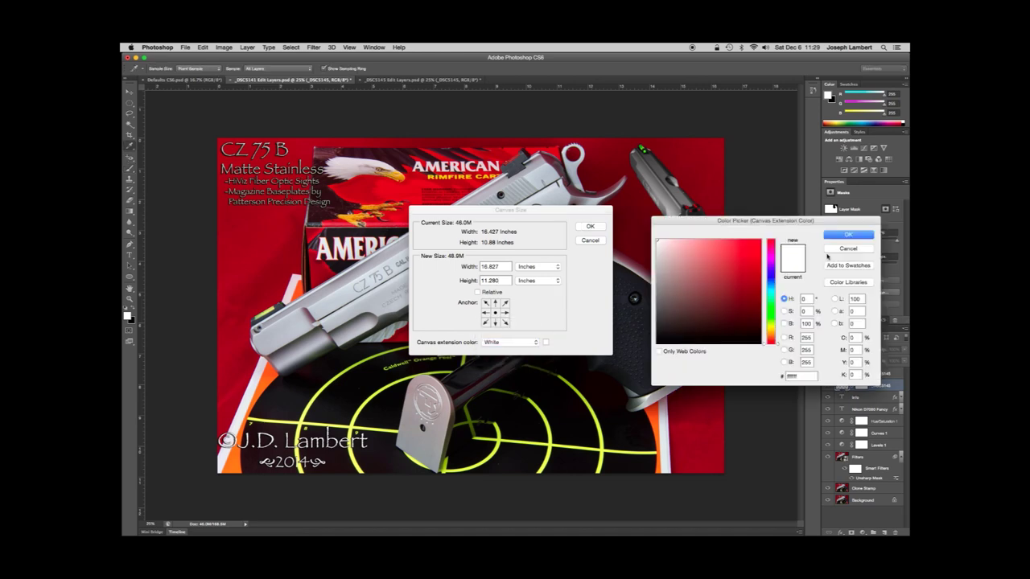
pyautogui.click(769, 311)
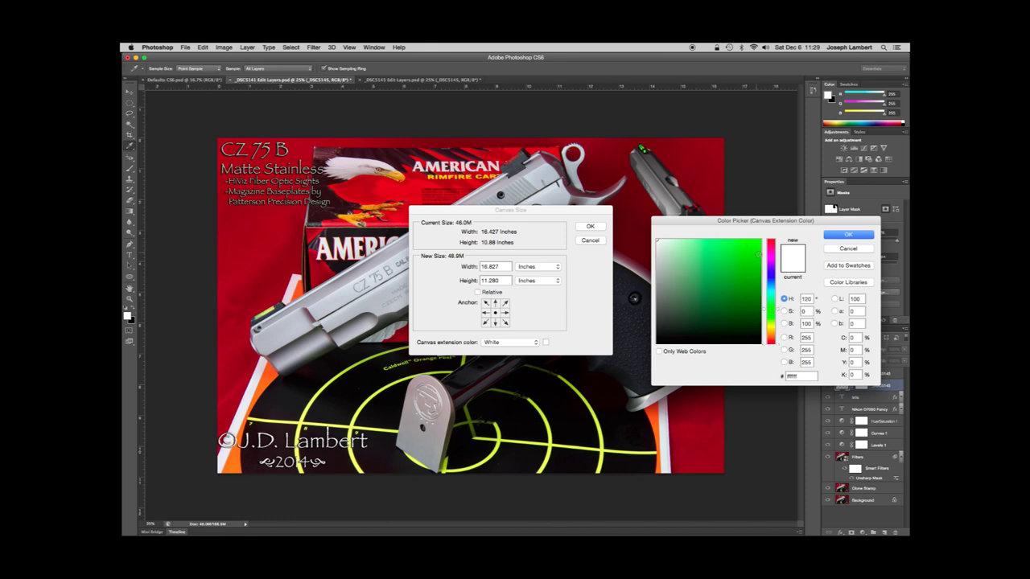
pyautogui.click(750, 257)
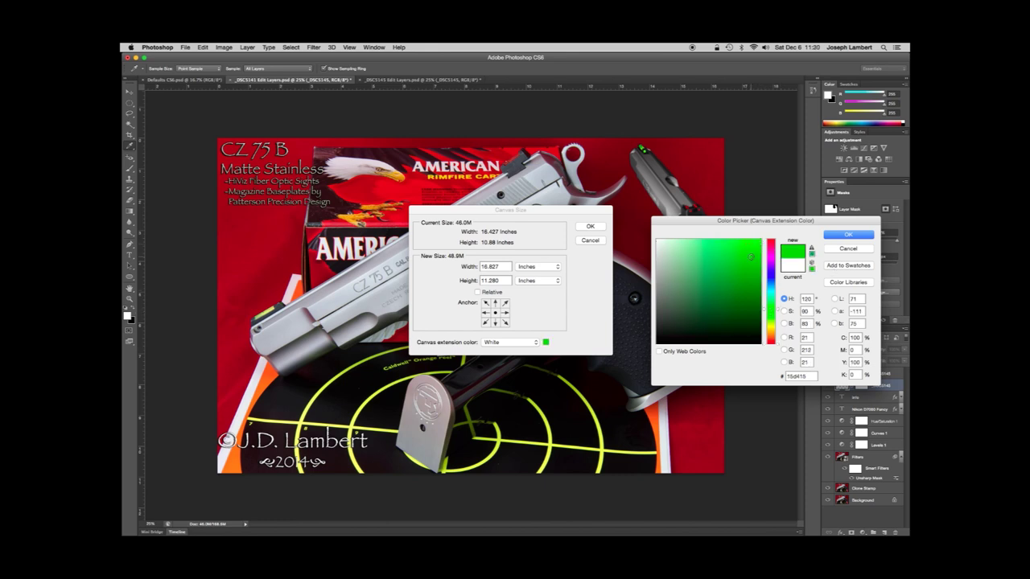
pyautogui.click(849, 235)
pyautogui.click(590, 227)
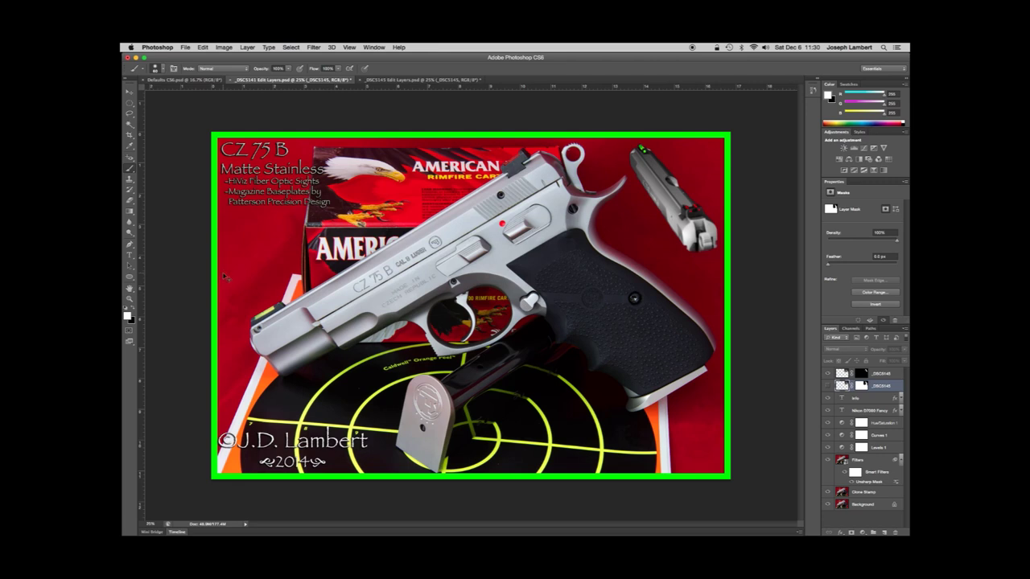
pyautogui.press('super+z')
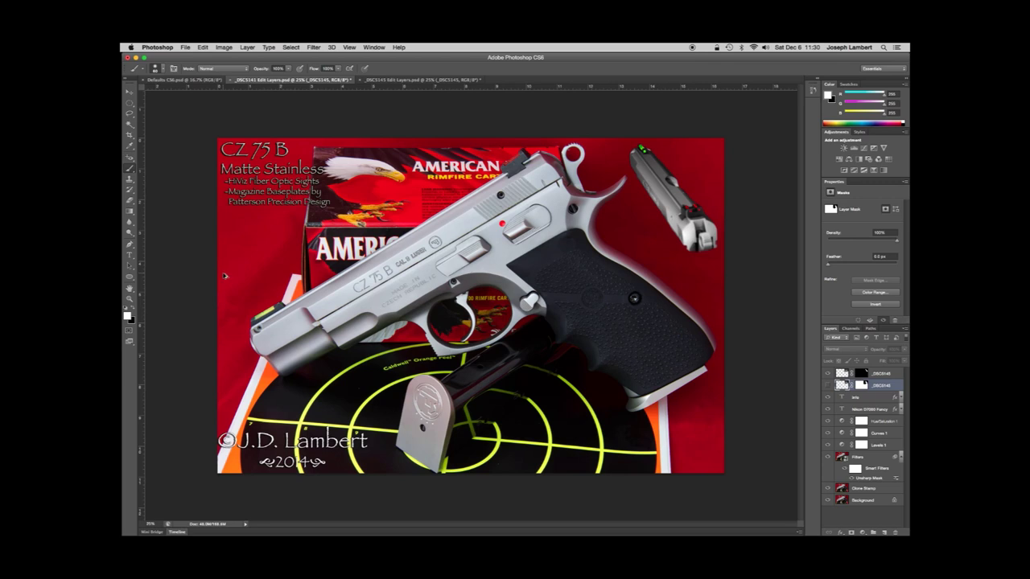
# - Enlarge the canvas to 16.827 by 11.280 inches with a white extension color to frame the photo
pyautogui.press('super+alt+c')
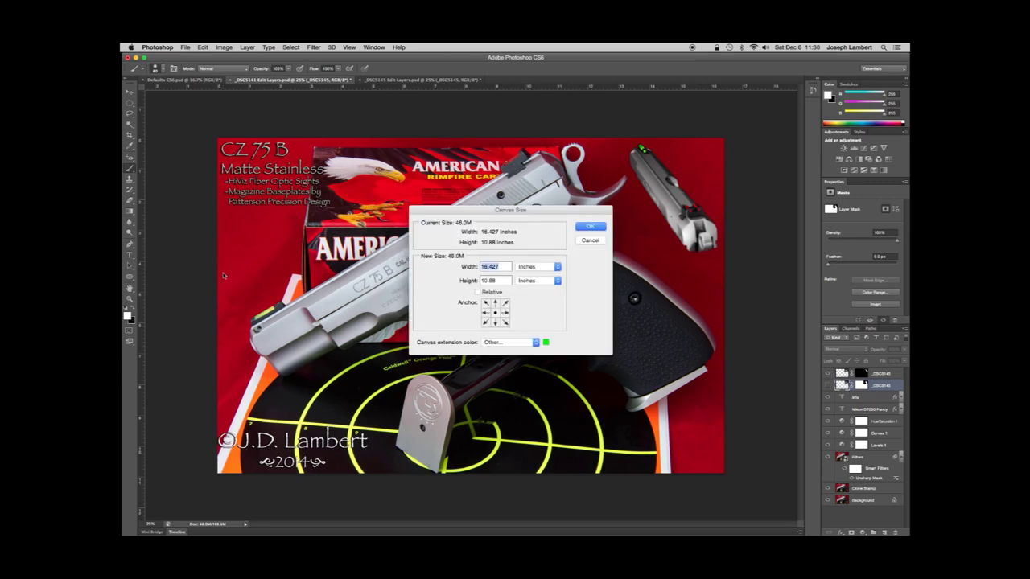
pyautogui.write('16.827')
pyautogui.press('Tab')
pyautogui.write('11.280')
pyautogui.click(535, 341)
pyautogui.click(499, 315)
pyautogui.click(594, 229)
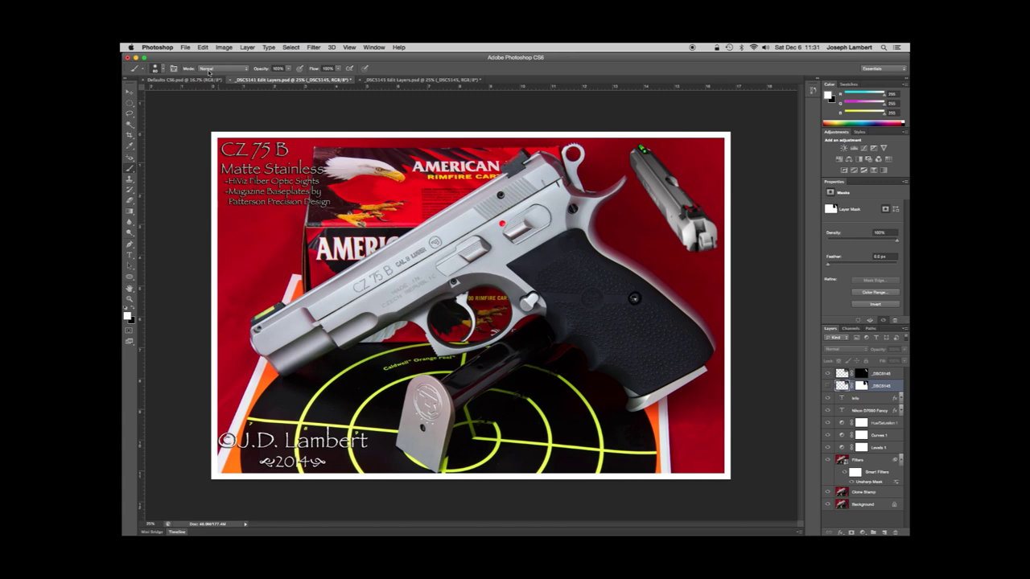
pyautogui.click(184, 47)
pyautogui.click(517, 55)
pyautogui.click(184, 47)
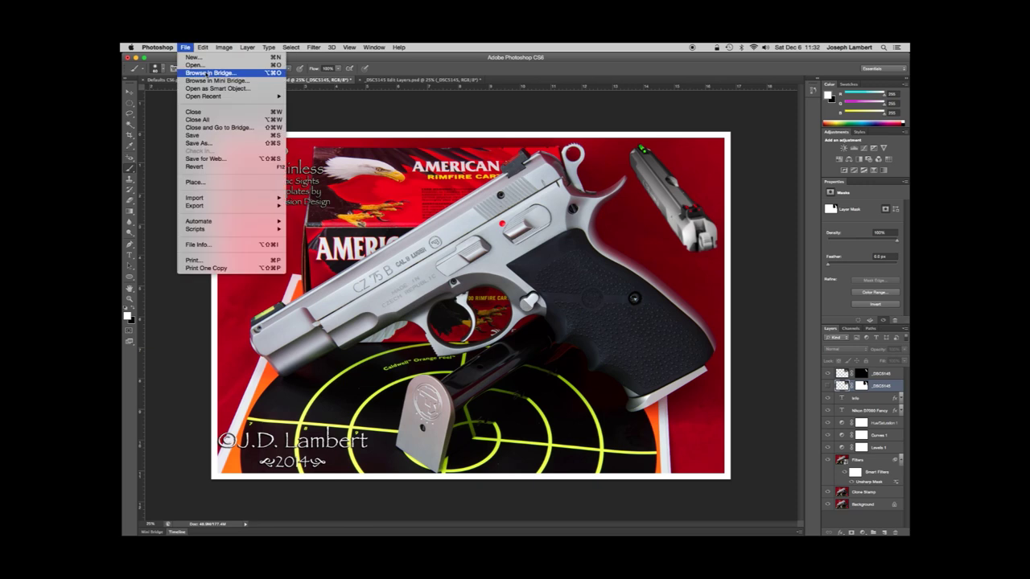
pyautogui.click(219, 143)
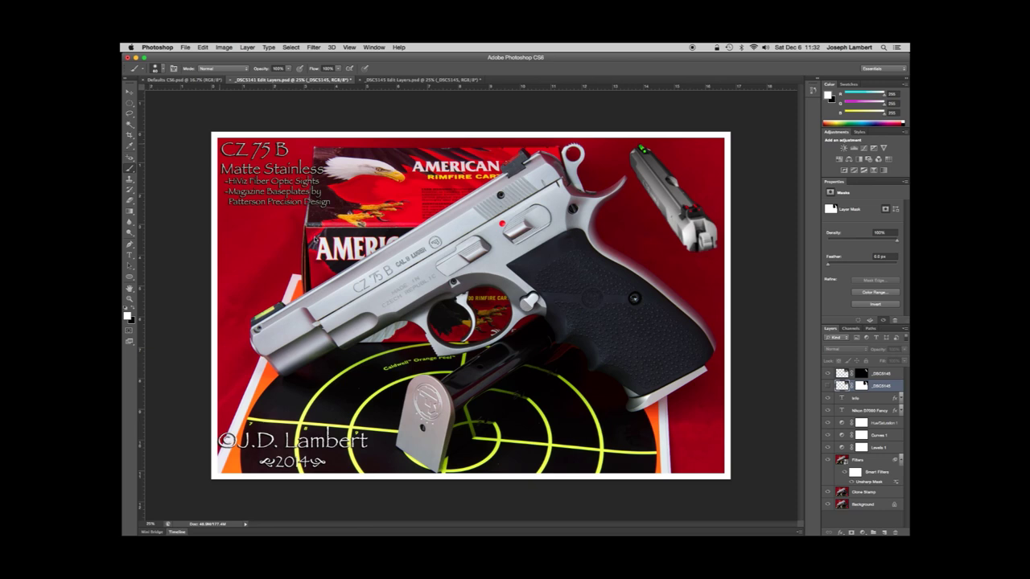
# - Try saving the full-size bordered photo as a JPEG, and cancel at the JPEG options
pyautogui.press('super+shift+s')
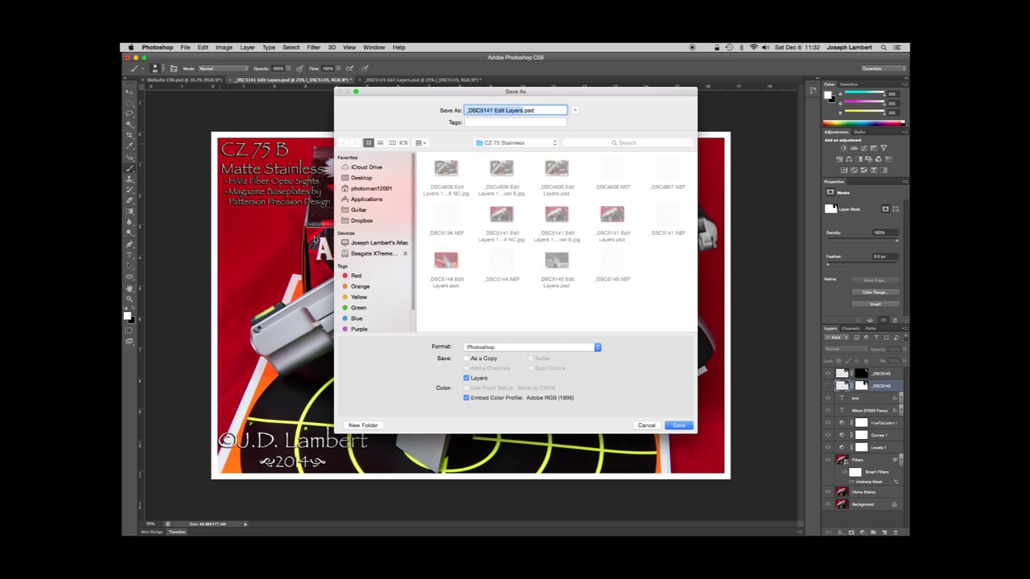
pyautogui.click(597, 348)
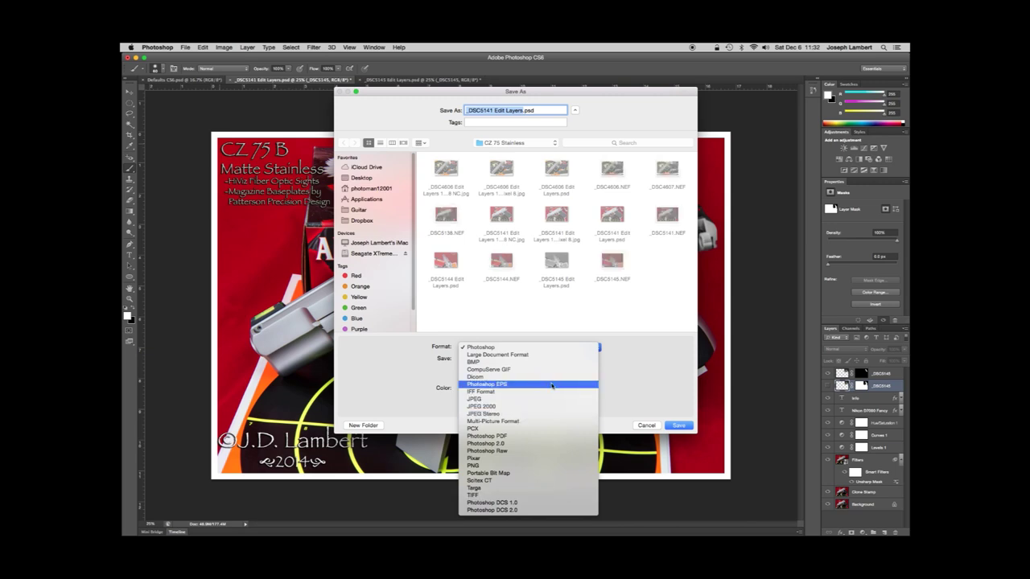
pyautogui.click(553, 399)
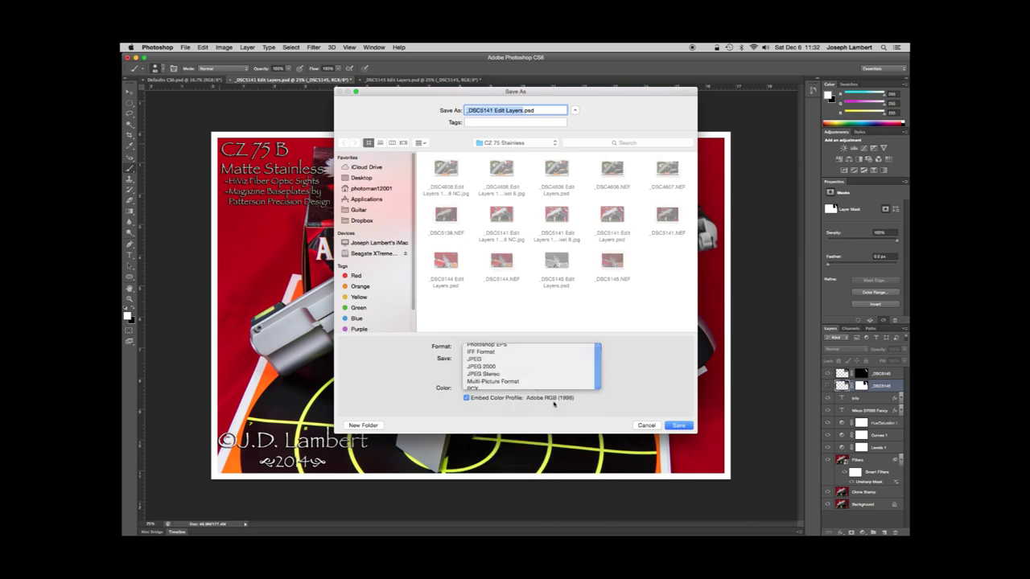
pyautogui.click(678, 424)
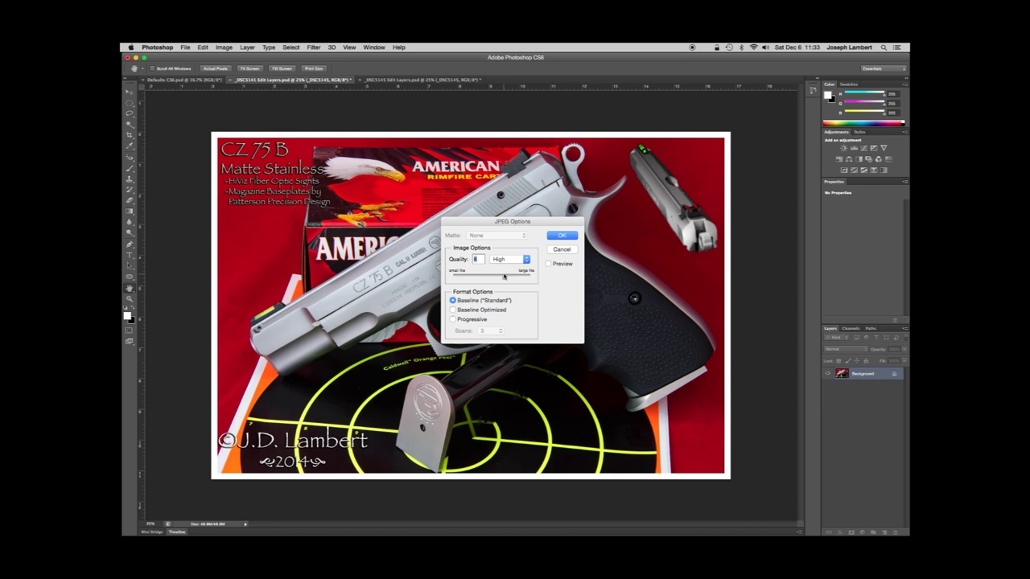
pyautogui.click(562, 250)
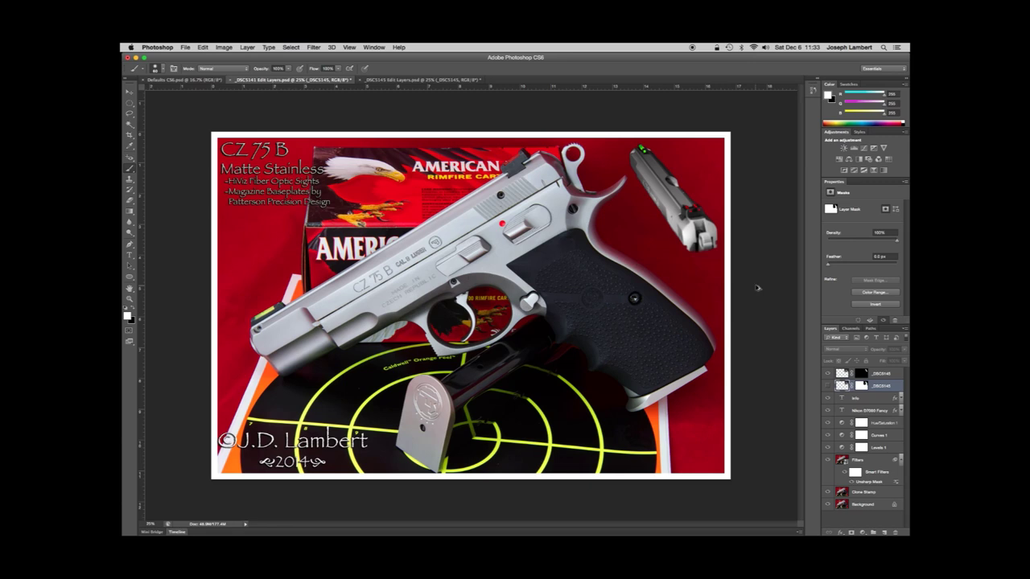
# - Resize the bordered image to a width of 1024 pixels with proportions constrained
pyautogui.press('super+alt+i')
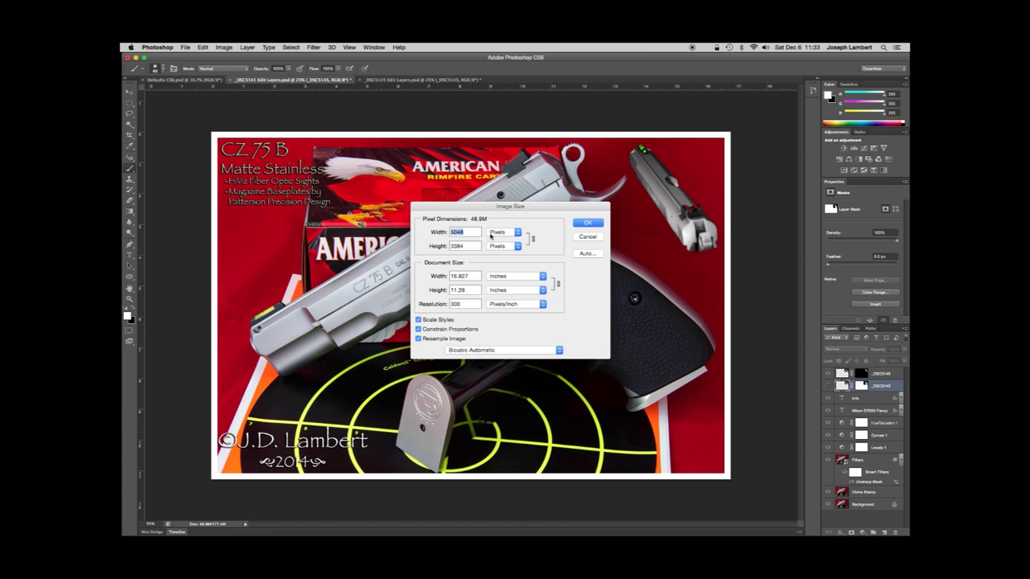
pyautogui.write('1024')
pyautogui.click(595, 223)
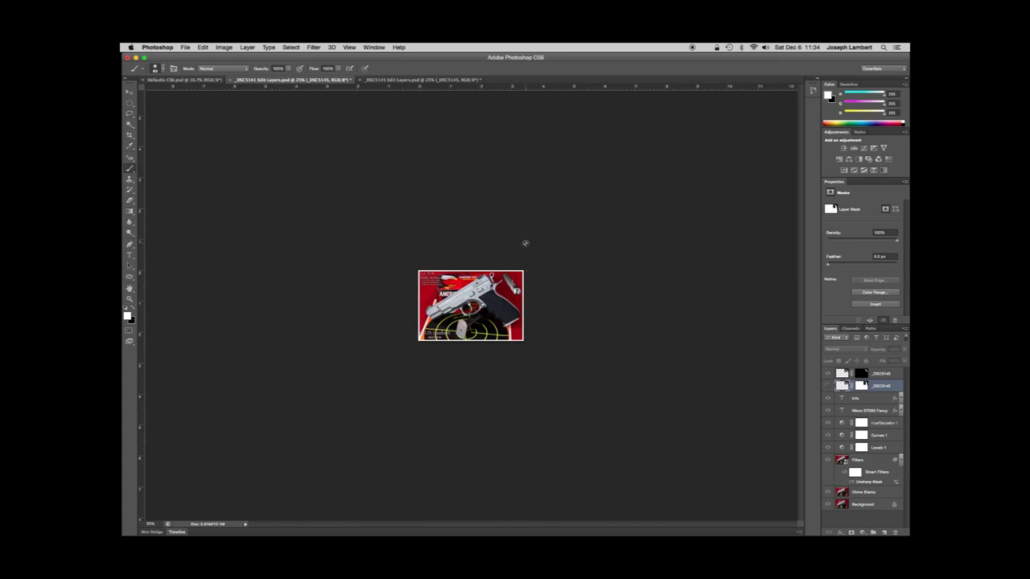
# - Try saving the 1024-pixel-wide version as a JPEG, and cancel before the file is written
pyautogui.press('super+shift+s')
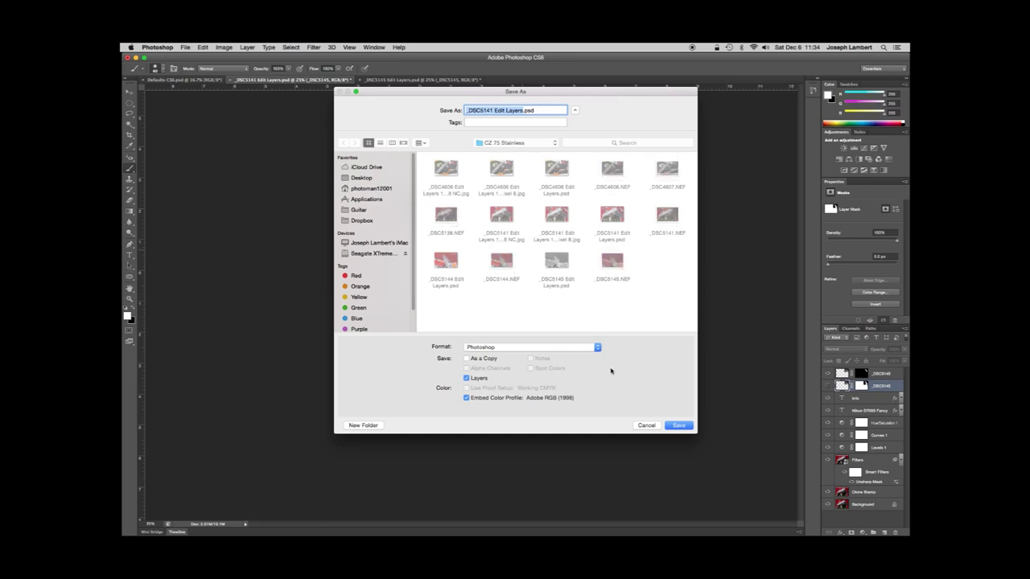
pyautogui.click(598, 347)
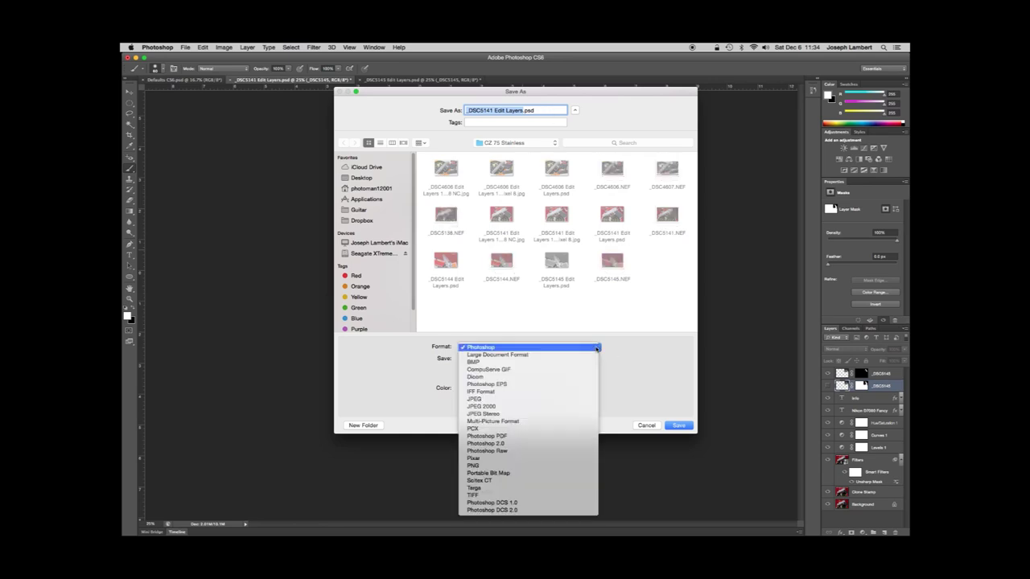
pyautogui.click(577, 400)
pyautogui.click(678, 425)
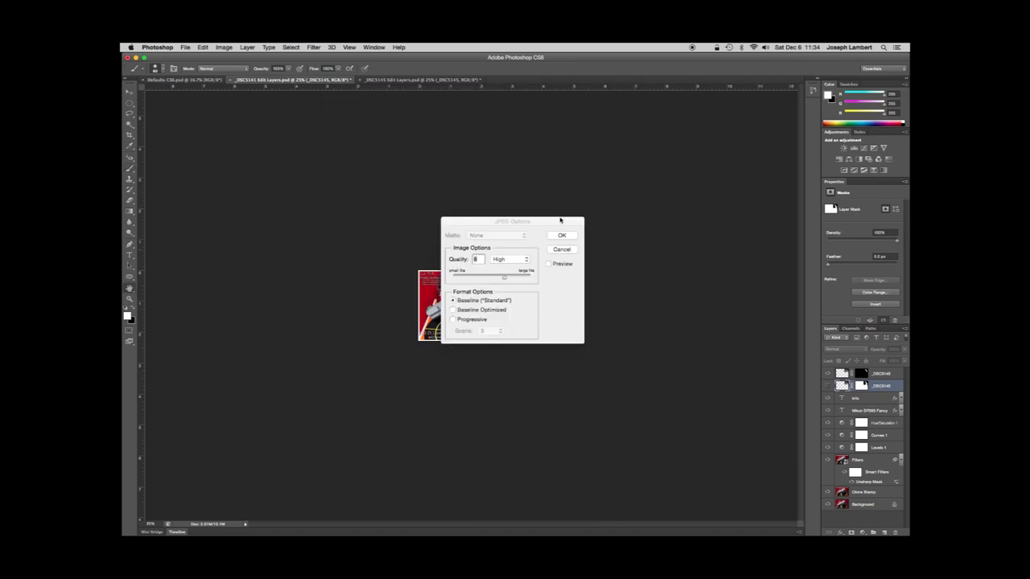
pyautogui.click(563, 251)
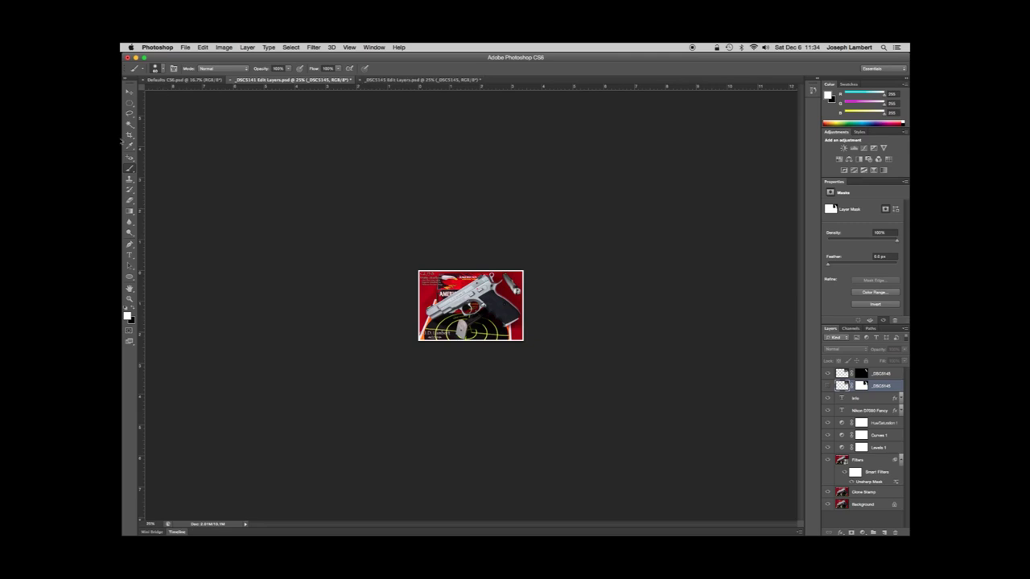
# - Switch to Adobe Bridge and preview the raw and layered versions of the _DSC5144 and _DSC5145 photos
pyautogui.moveTo(133, 120)
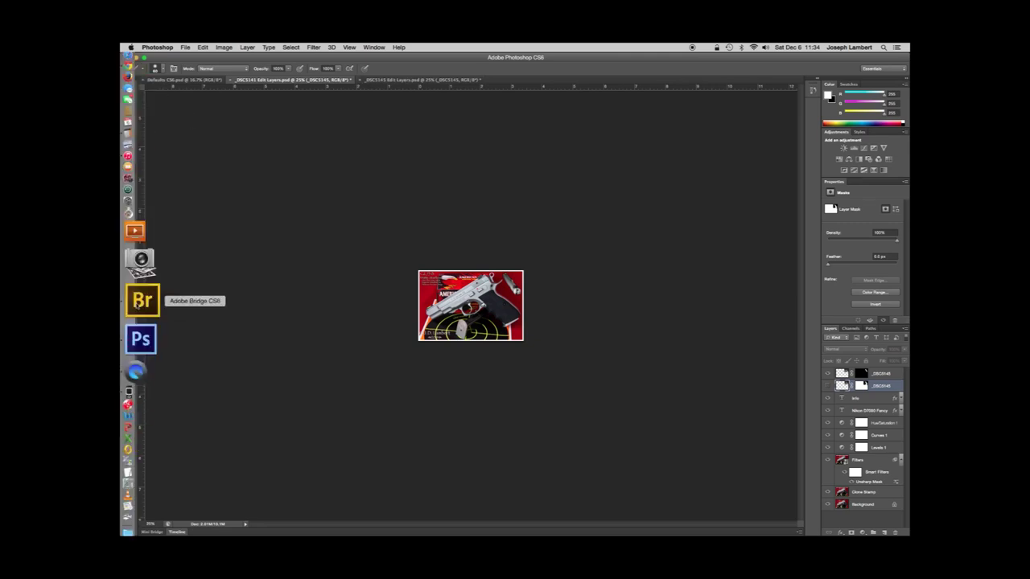
pyautogui.click(140, 302)
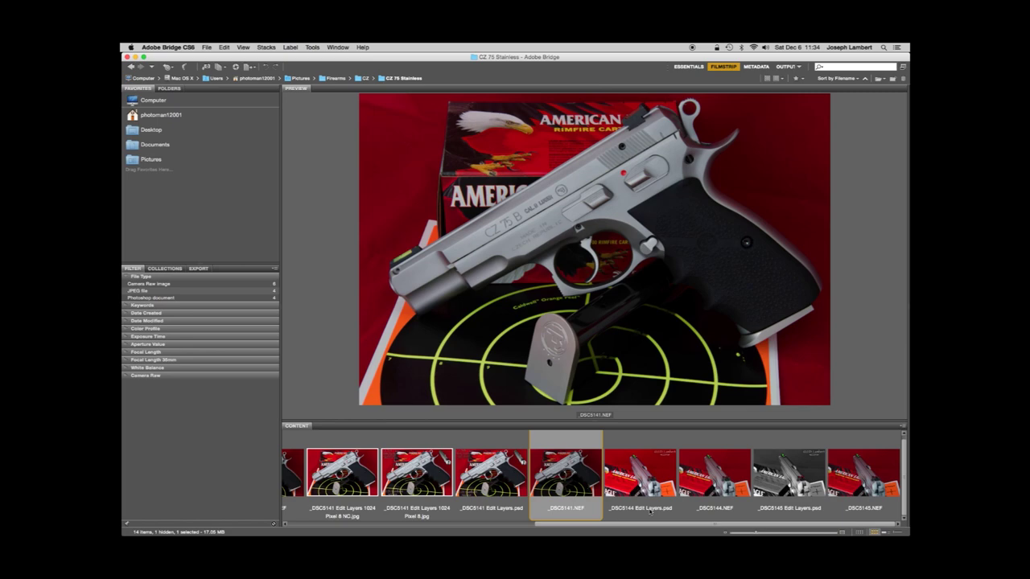
pyautogui.click(641, 479)
pyautogui.press('Right')
pyautogui.press('Right')
pyautogui.press('Right')
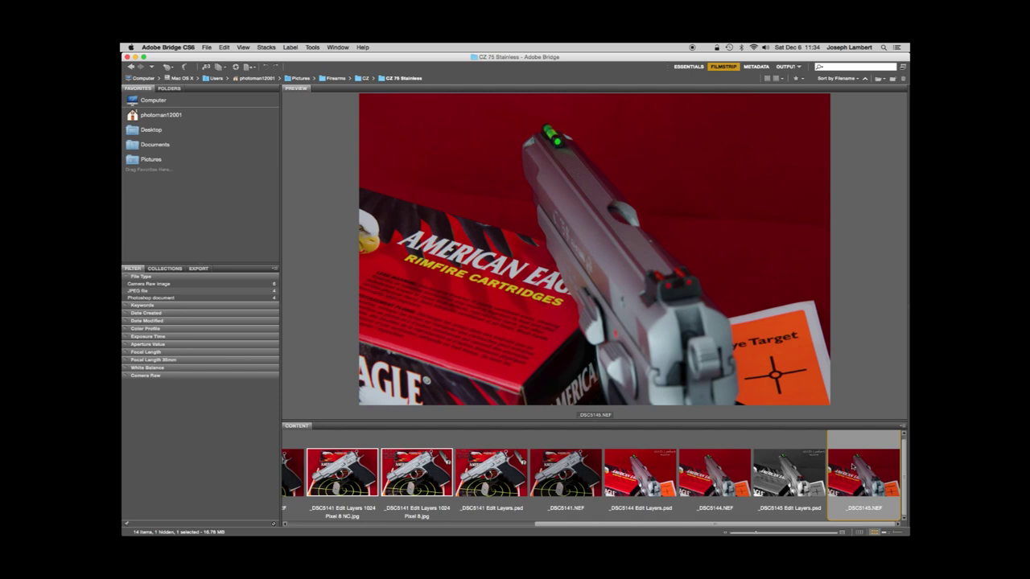
pyautogui.press('Left')
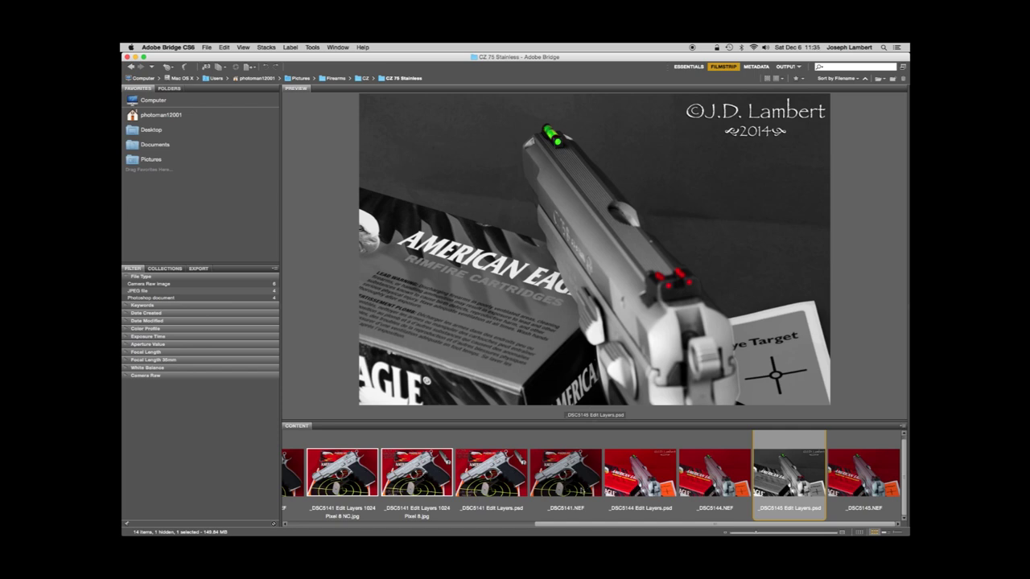
# - Compare the raw _DSC5141.NEF with its layered PSD and the two 1024-pixel JPEGs, with and without text and inset
pyautogui.click(576, 481)
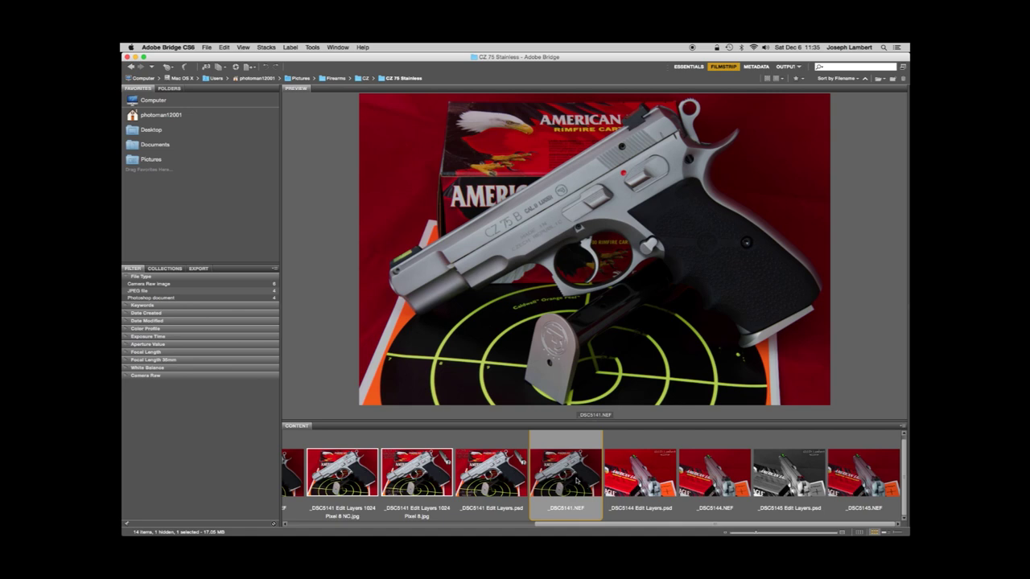
pyautogui.press('Left')
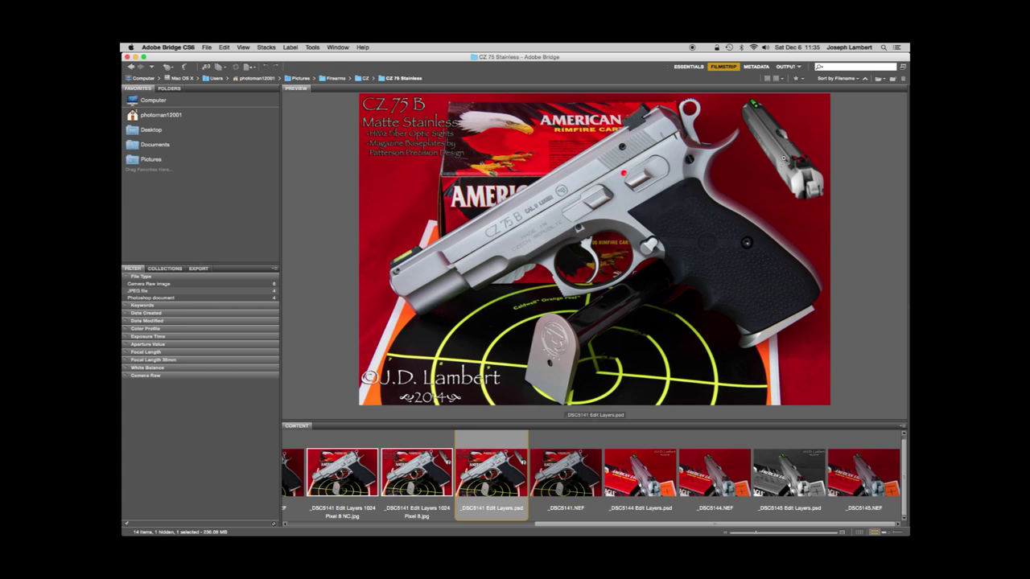
pyautogui.press('Left')
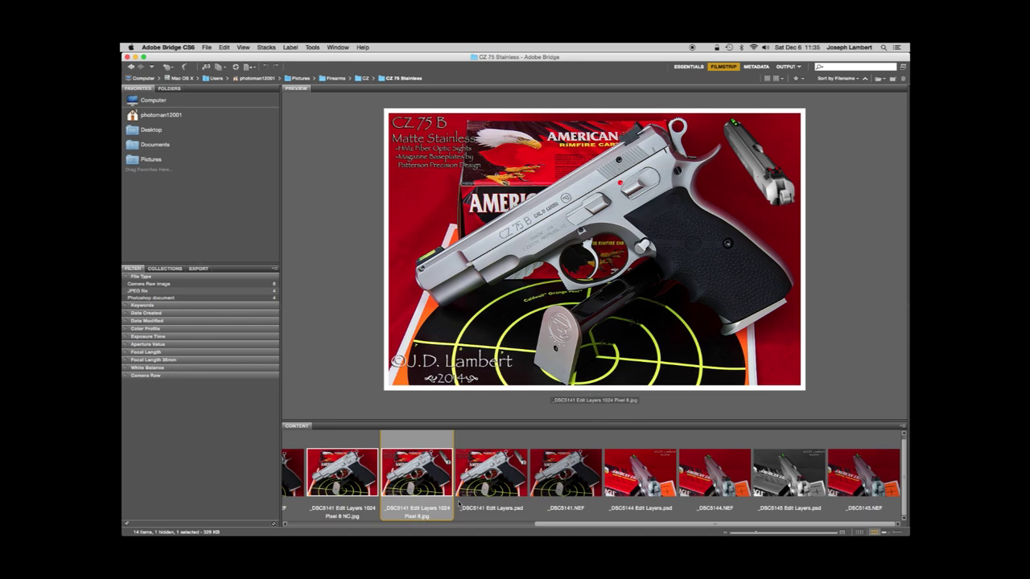
pyautogui.press('Left')
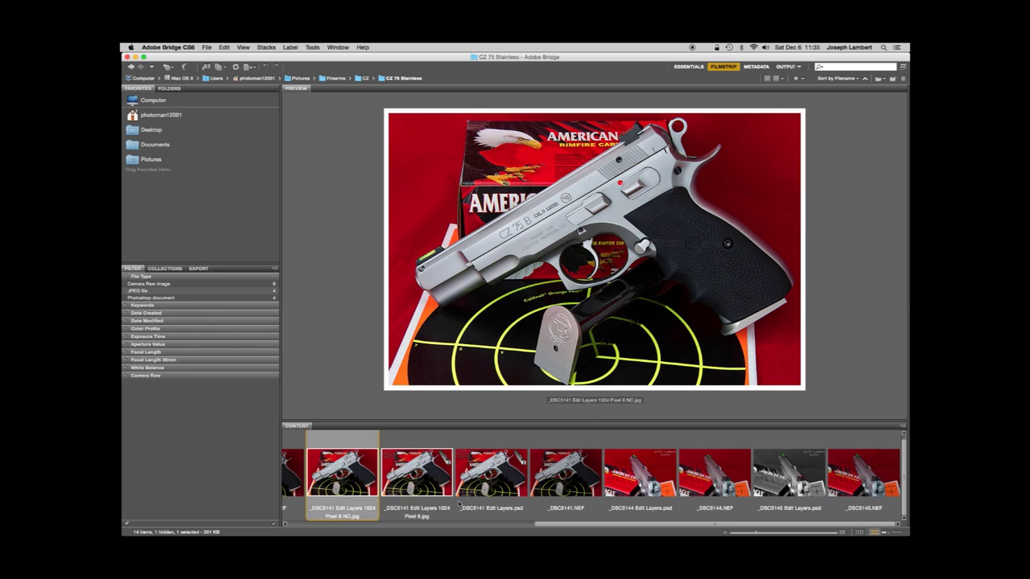
pyautogui.press('Right')
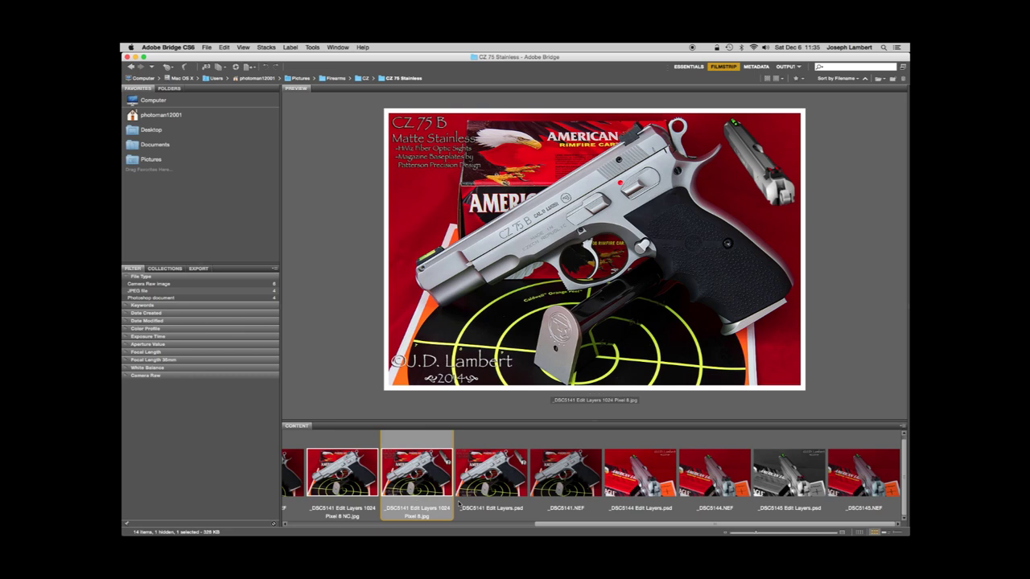
pyautogui.press('Left')
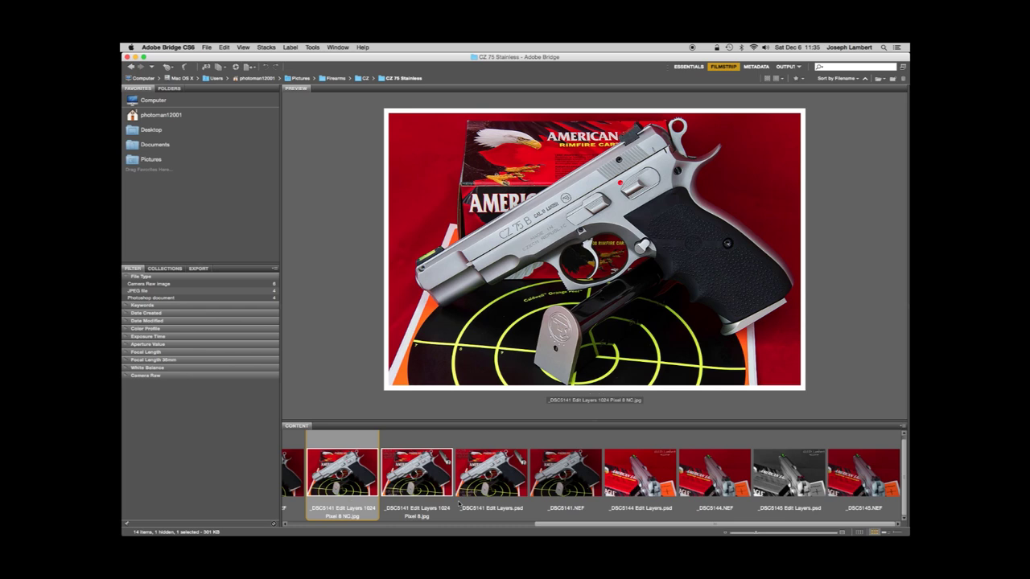
pyautogui.press('Right')
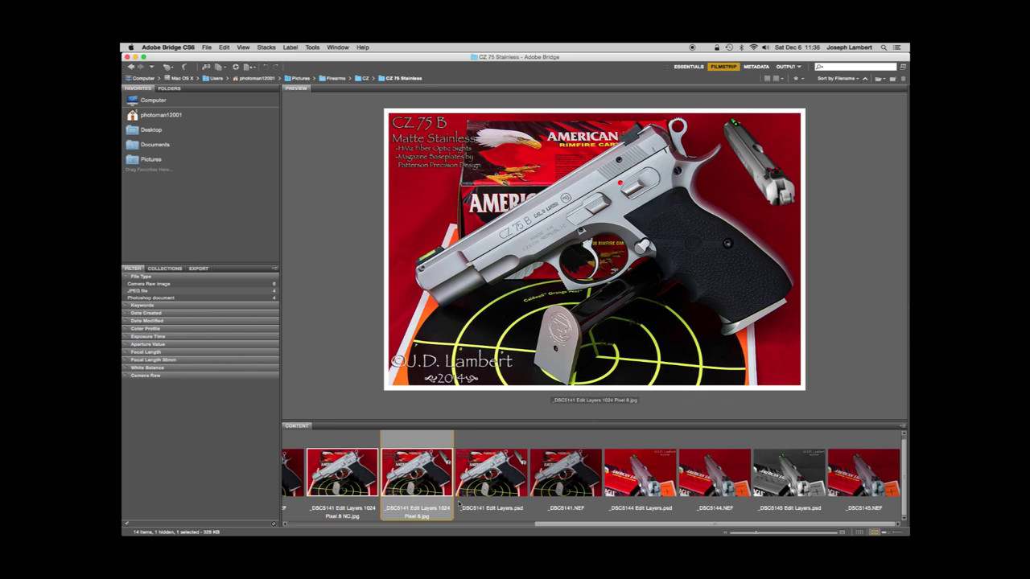
pyautogui.press('Left')
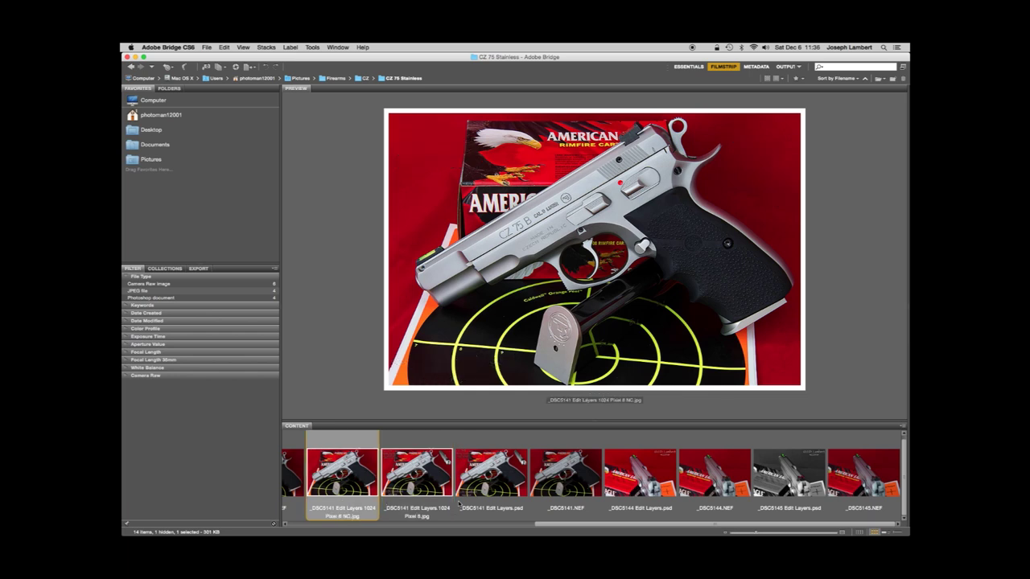